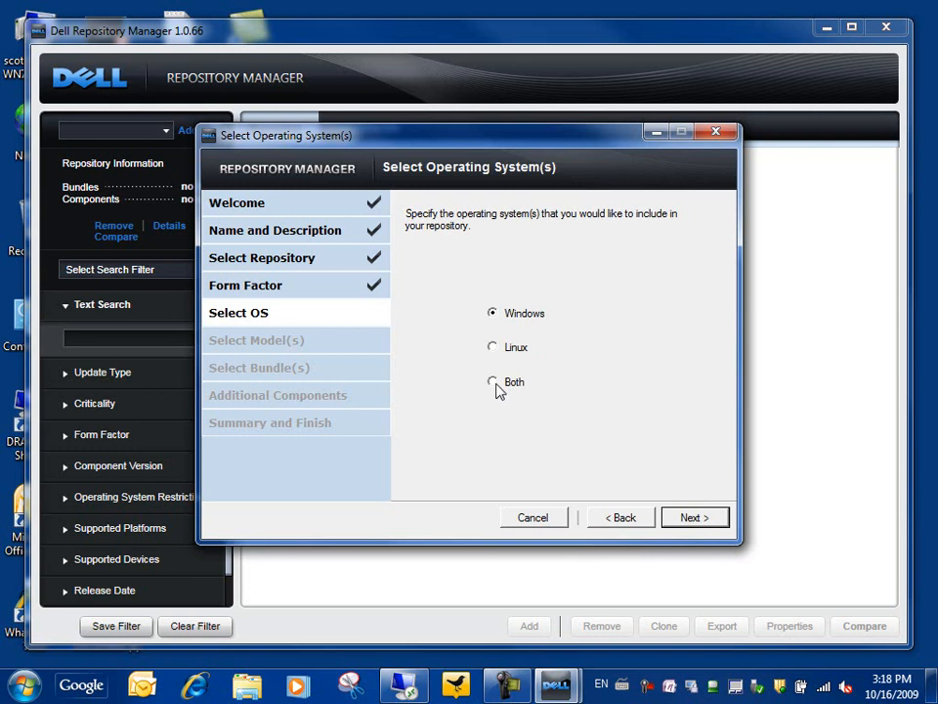
Limit the new repository to the PowerEdge R610 server model.
{"action": "left_click", "coordinate": [692, 518]}
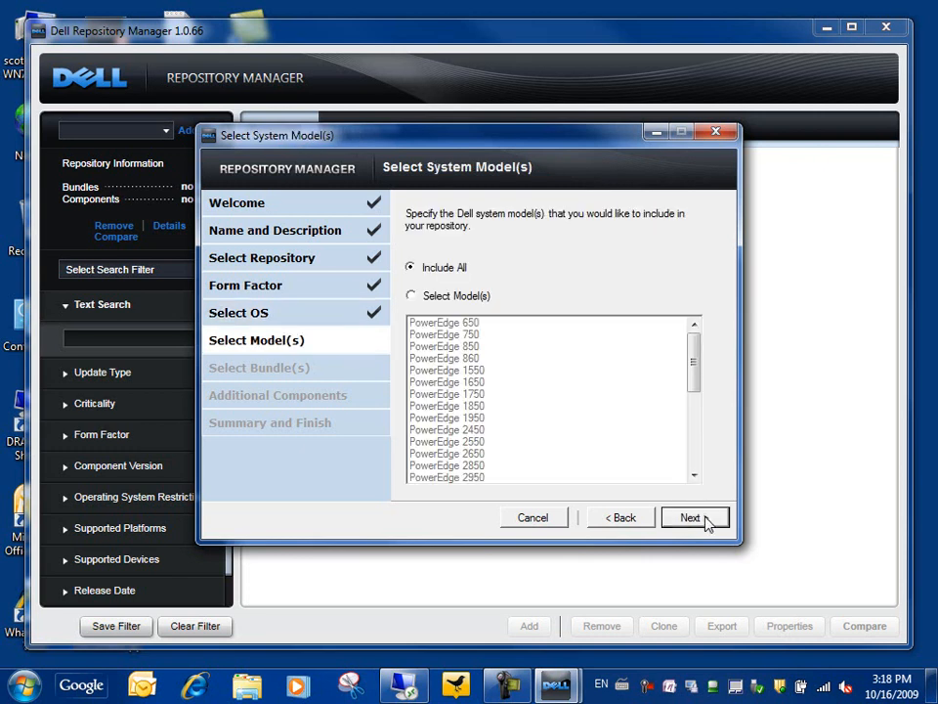
{"action": "left_click", "coordinate": [412, 295]}
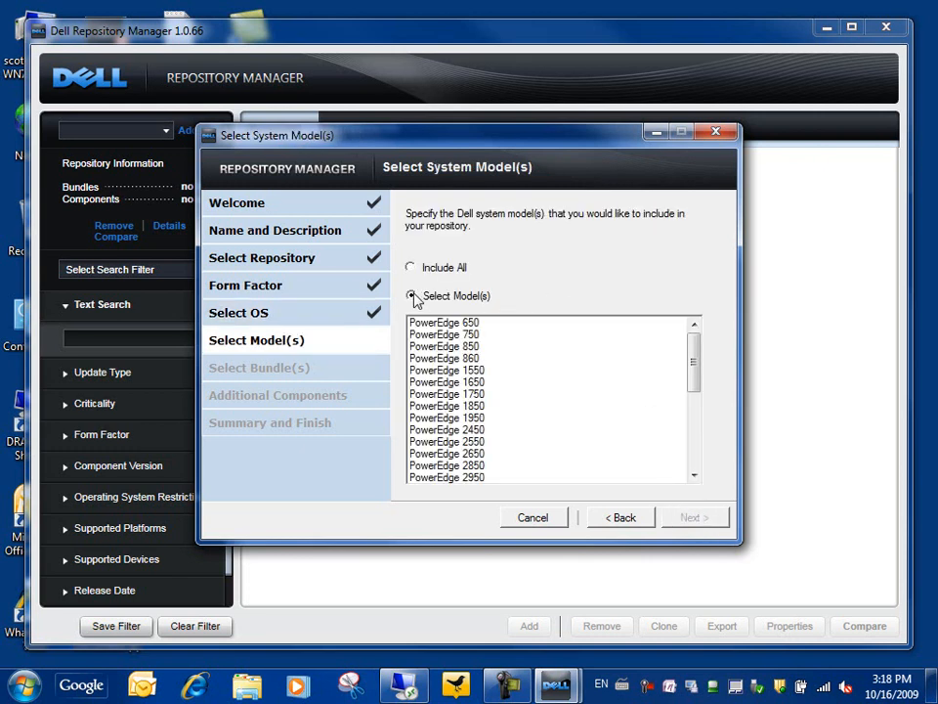
{"action": "left_click", "coordinate": [694, 464]}
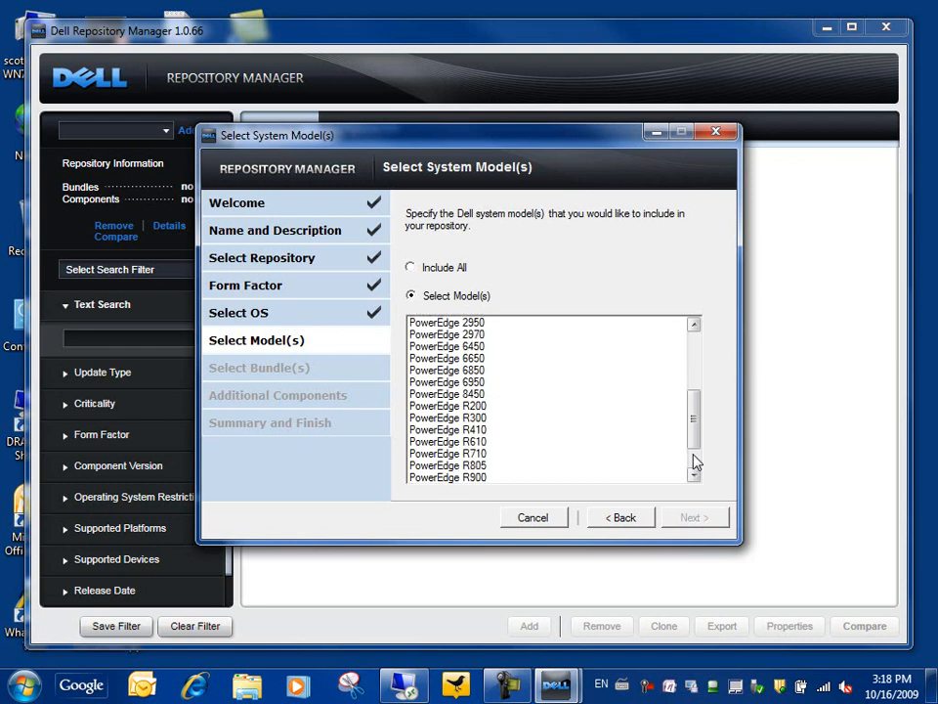
{"action": "left_click", "coordinate": [473, 445]}
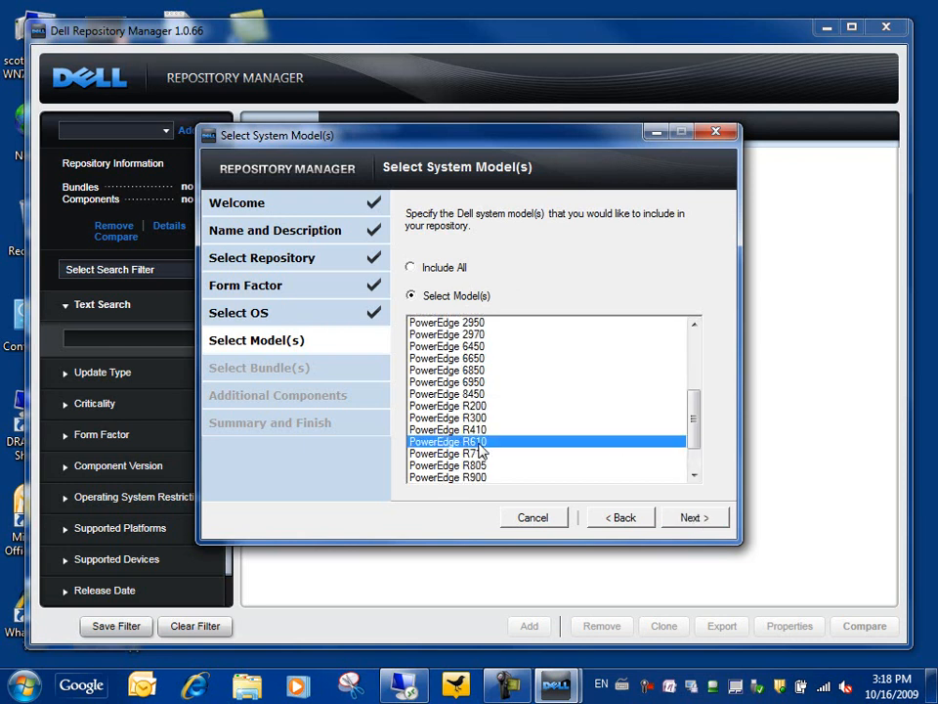
{"action": "left_click", "coordinate": [695, 518]}
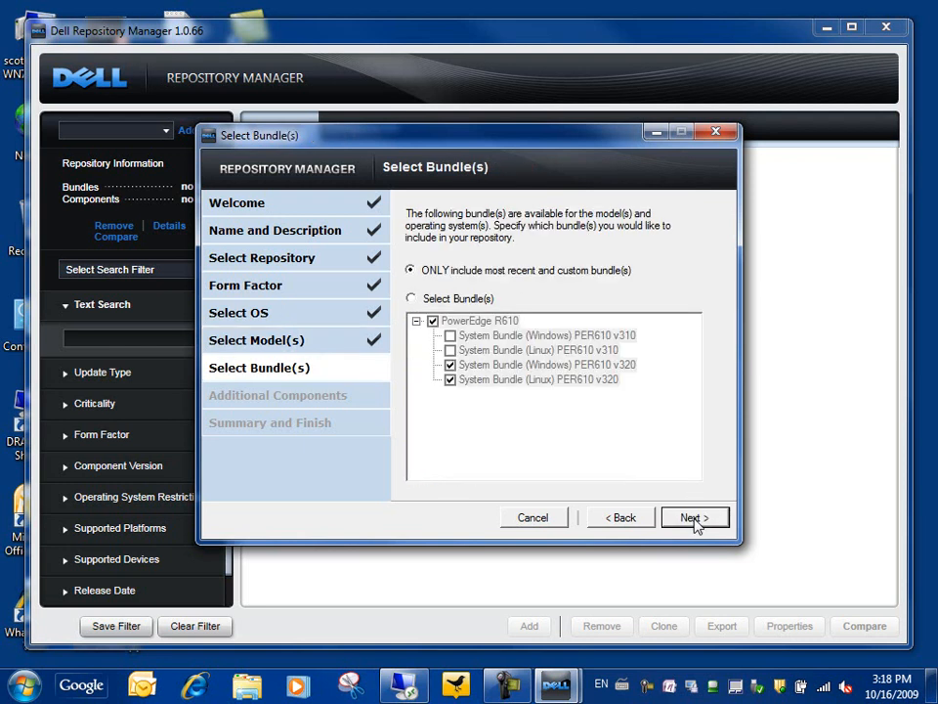
Pick bundles individually, adding the Linux PER610 v310 bundle so all four are included.
{"action": "left_click", "coordinate": [412, 299]}
{"action": "left_click", "coordinate": [450, 351]}
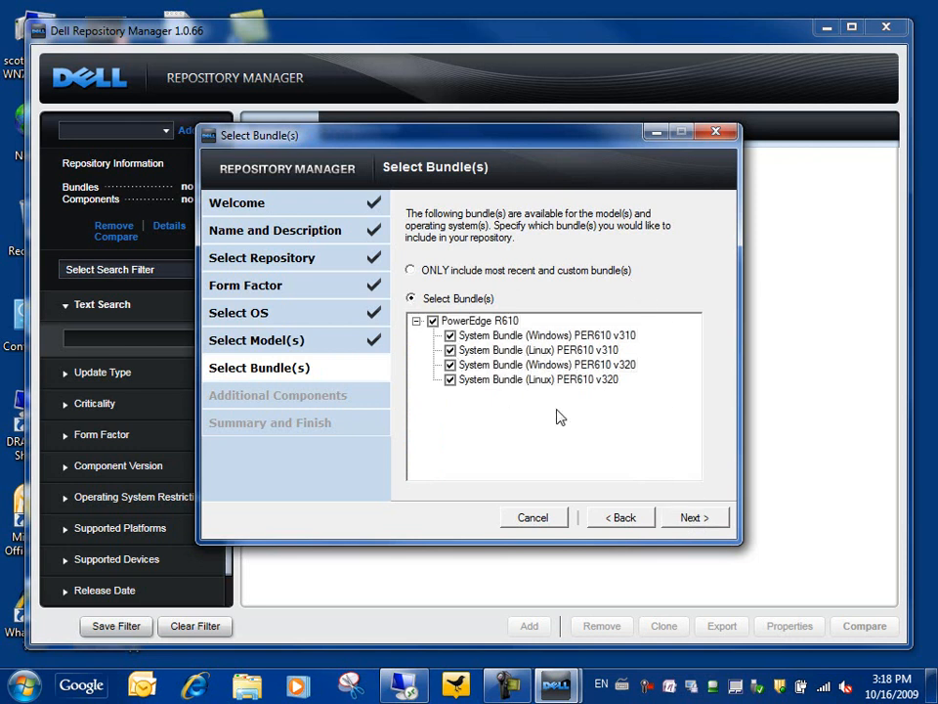
{"action": "left_click", "coordinate": [695, 519]}
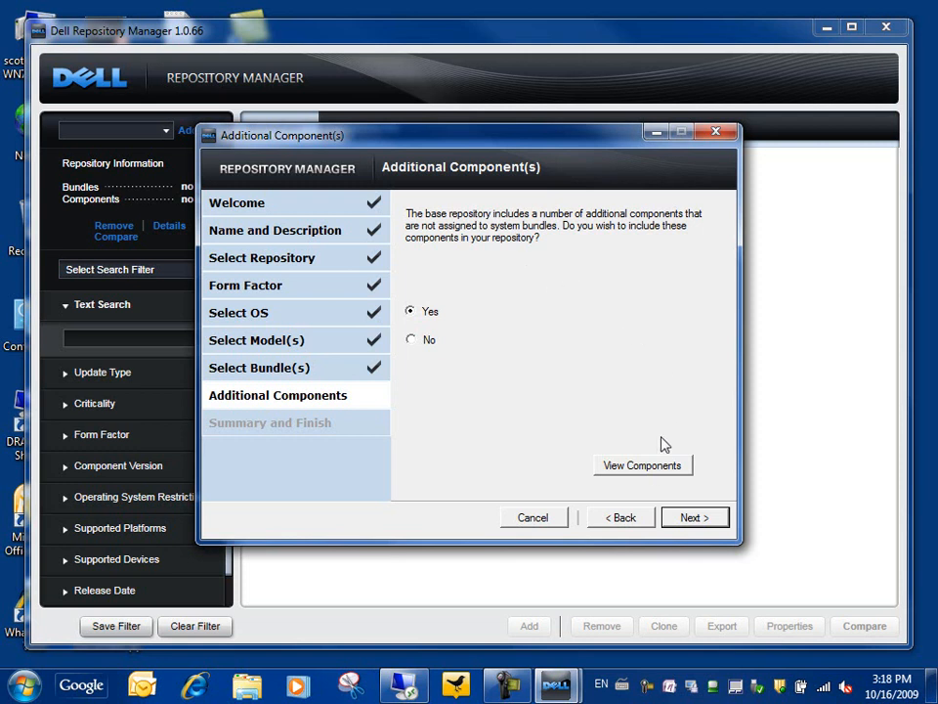
Review the unassigned additional components, exclude them, and continue to the Summary page.
{"action": "left_click", "coordinate": [650, 467]}
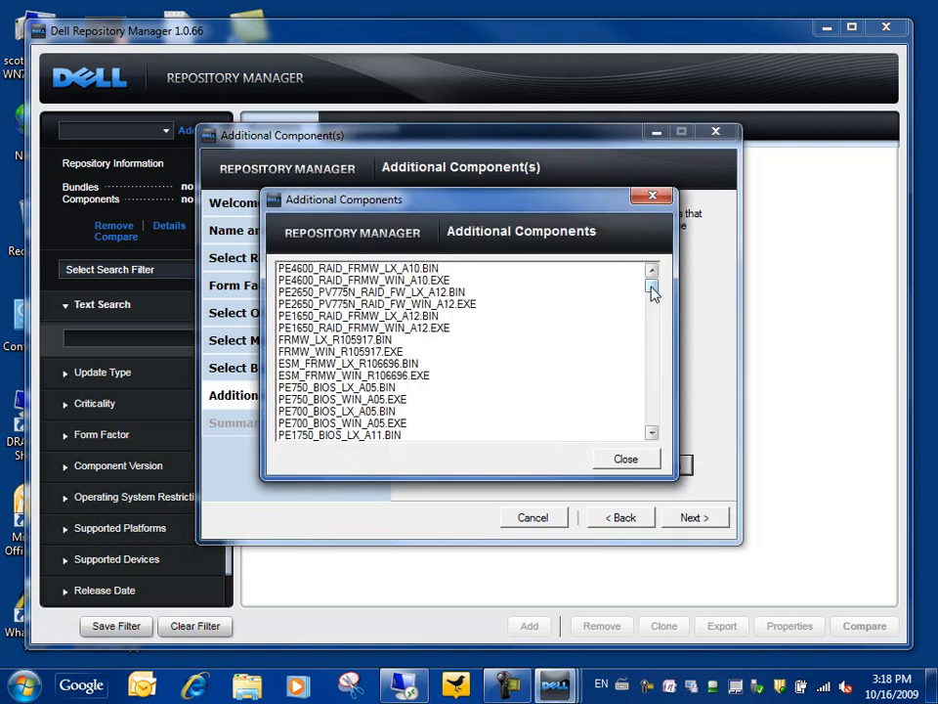
{"action": "left_click", "coordinate": [654, 417]}
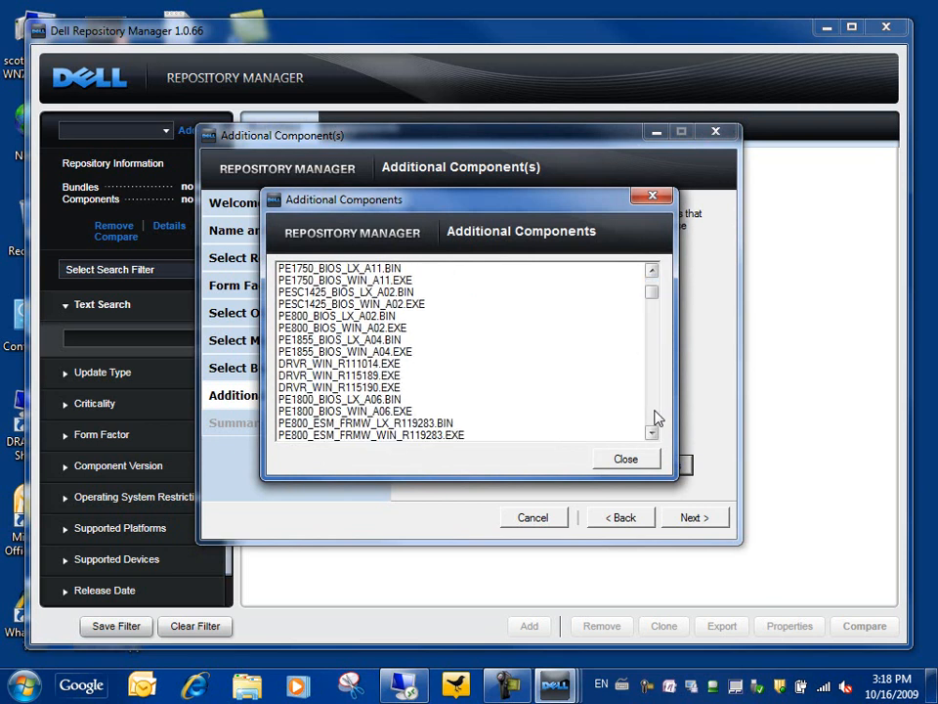
{"action": "left_click", "coordinate": [655, 419]}
{"action": "left_click", "coordinate": [622, 463]}
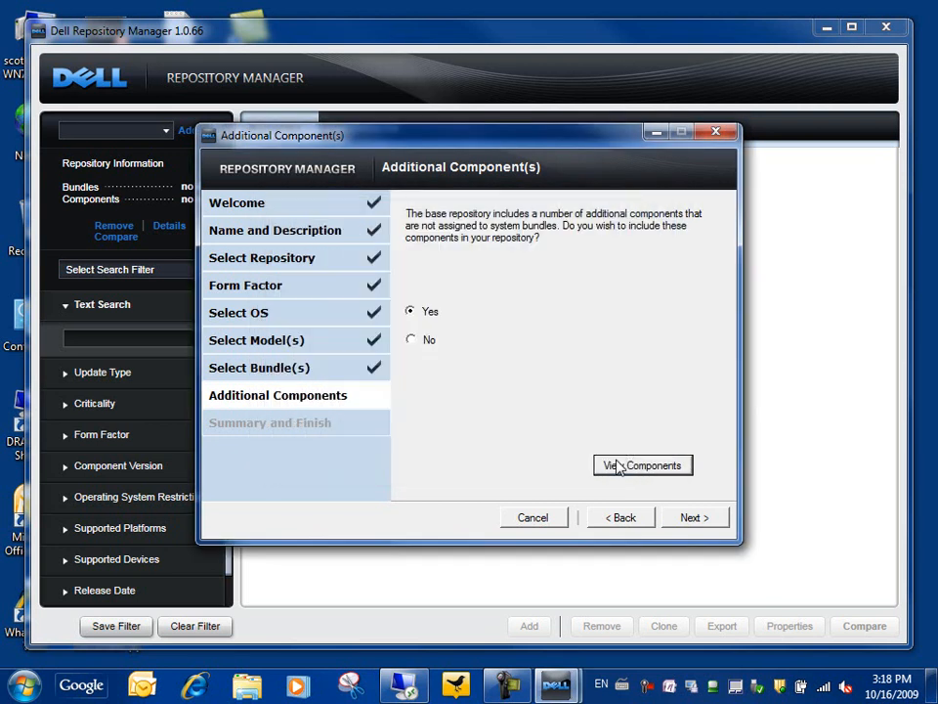
{"action": "left_click", "coordinate": [411, 341]}
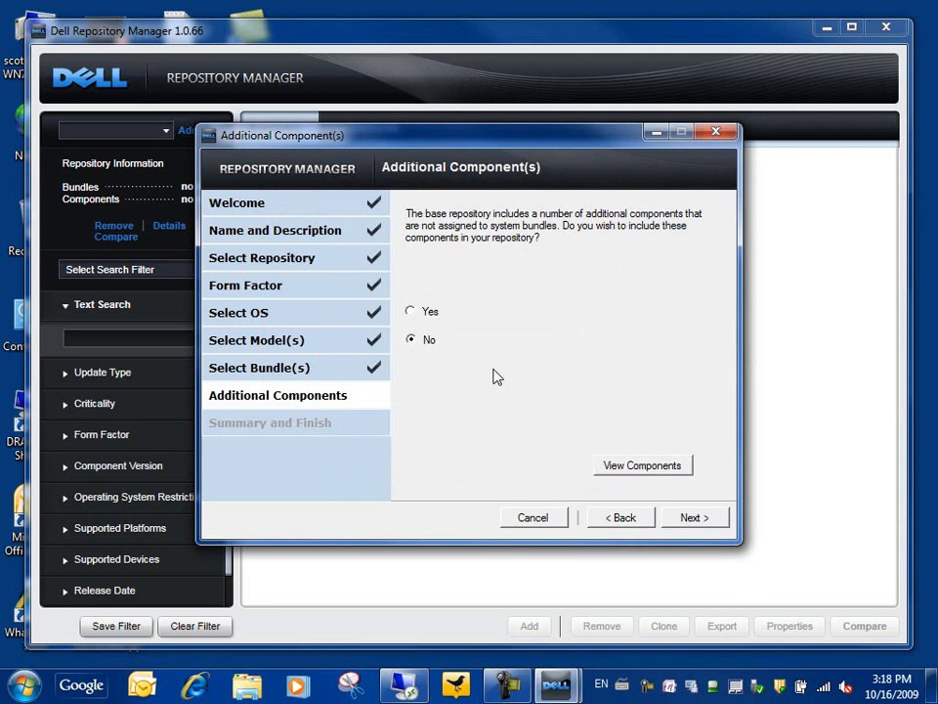
{"action": "left_click", "coordinate": [703, 518]}
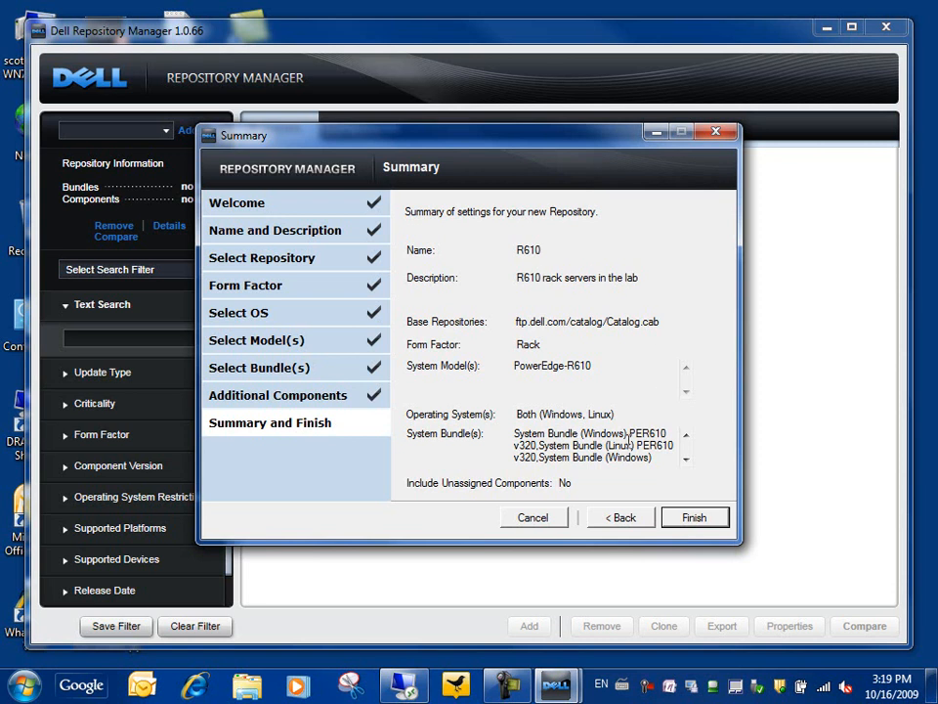
Create the R610 repository, collapse the ID column, and view its components.
{"action": "left_click", "coordinate": [694, 521]}
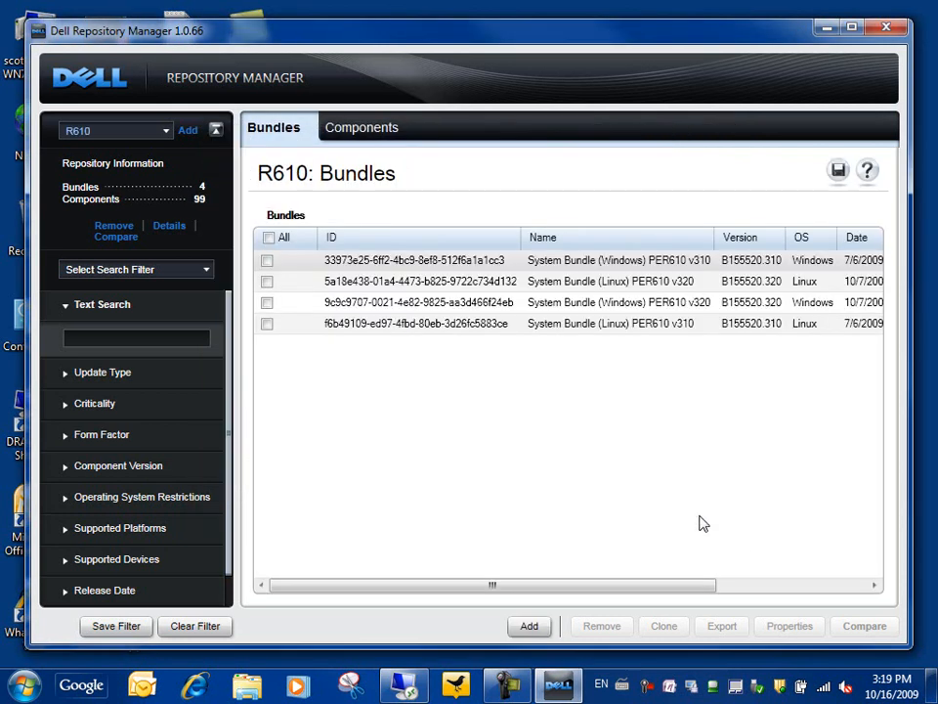
{"action": "left_click_drag", "start_coordinate": [516, 238], "coordinate": [315, 237]}
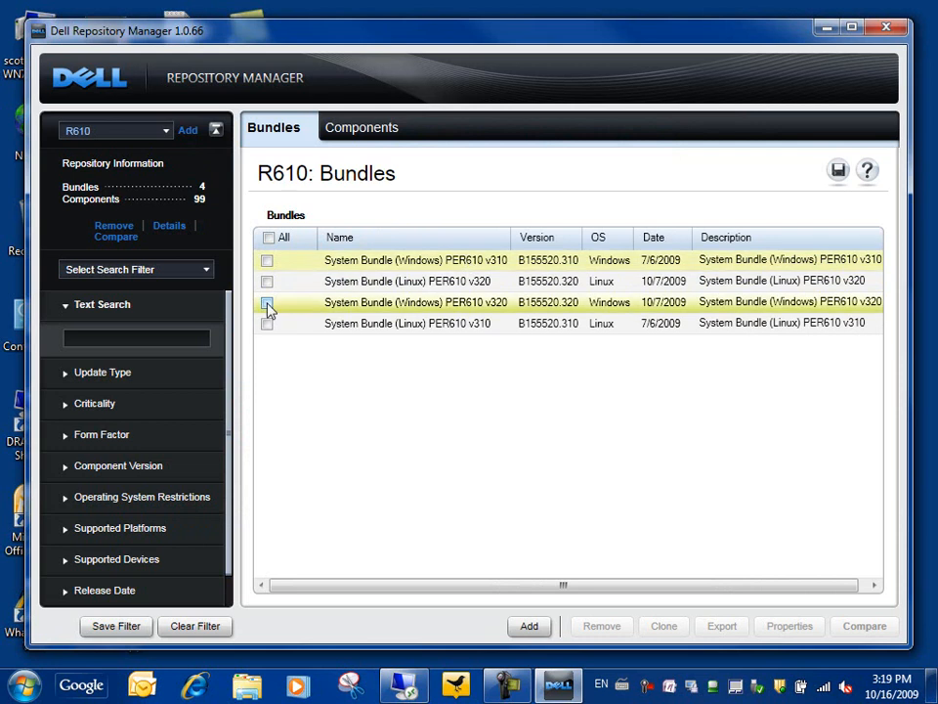
{"action": "left_click", "coordinate": [356, 131]}
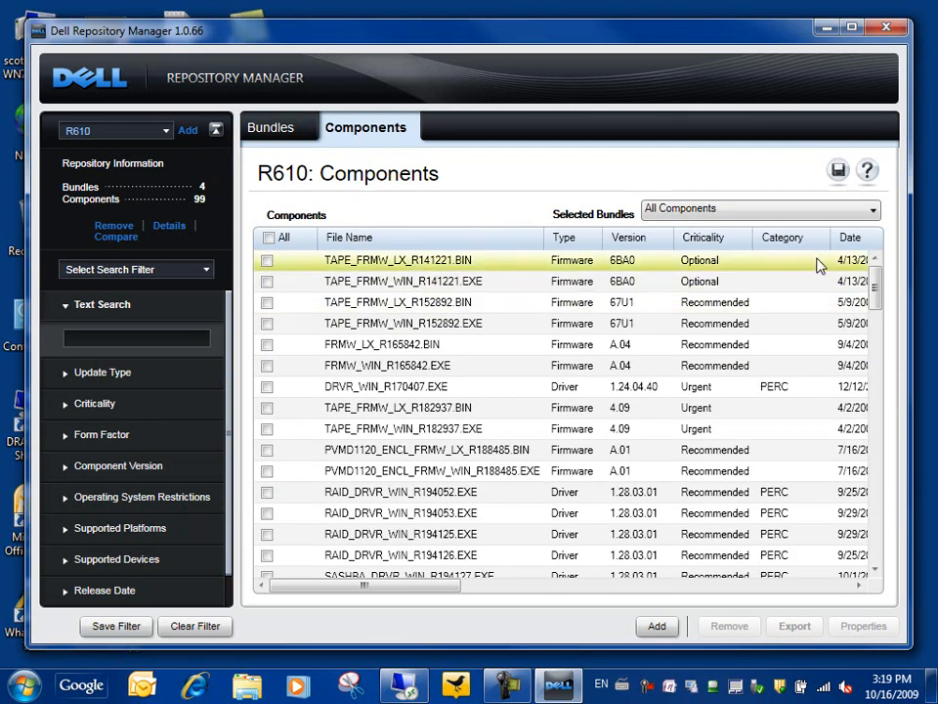
{"action": "left_click_drag", "start_coordinate": [878, 291], "coordinate": [875, 262]}
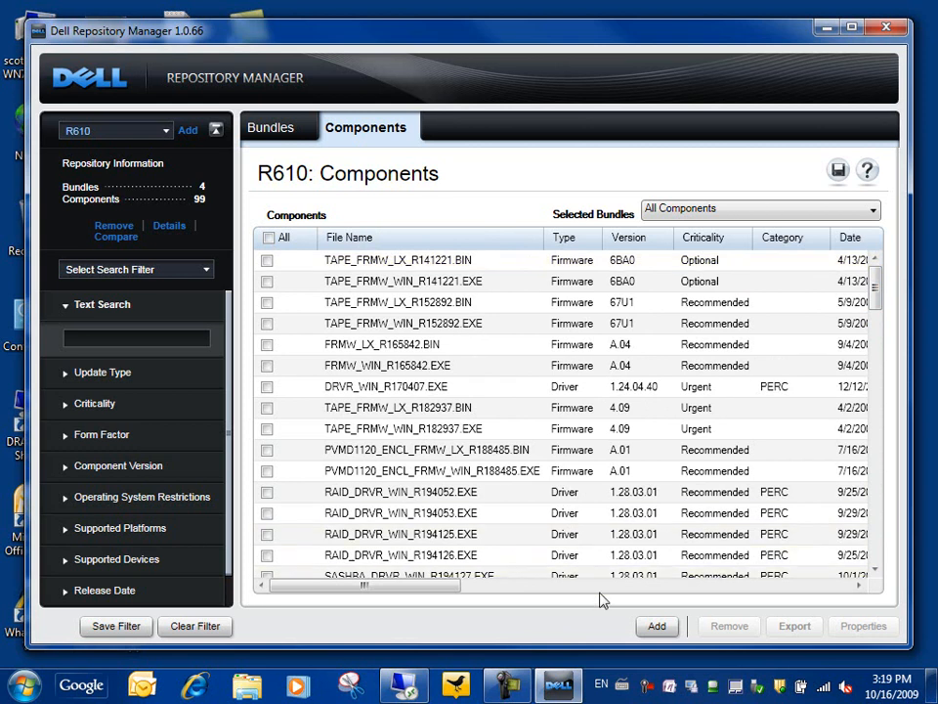
{"action": "left_click_drag", "start_coordinate": [446, 588], "coordinate": [470, 588]}
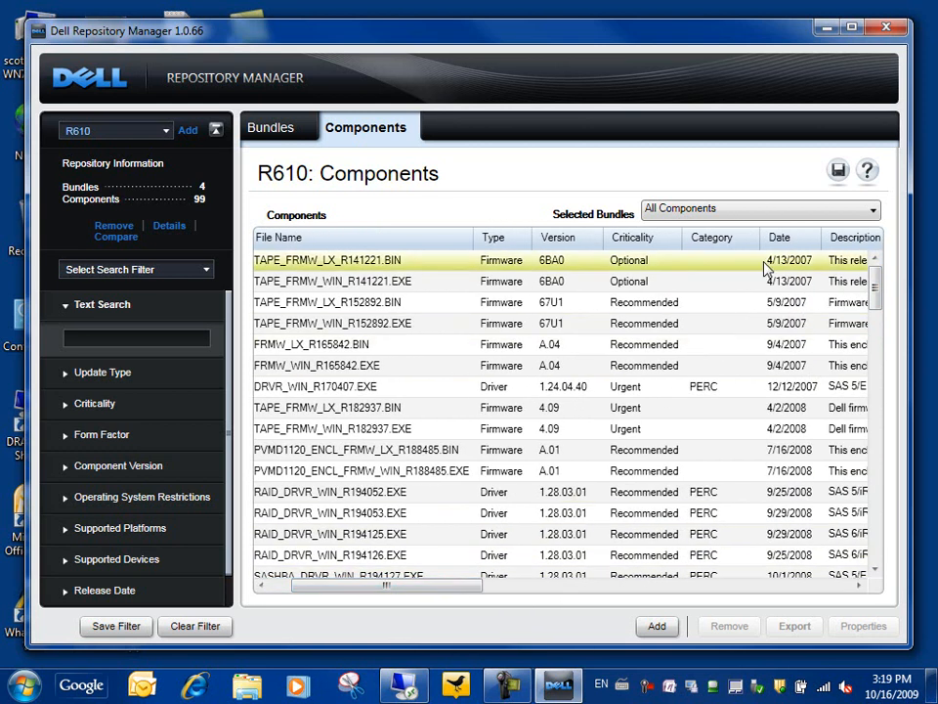
Sort components by date, newest first, and filter to System Bundle (Windows) PER610 v320.
{"action": "left_click", "coordinate": [795, 244]}
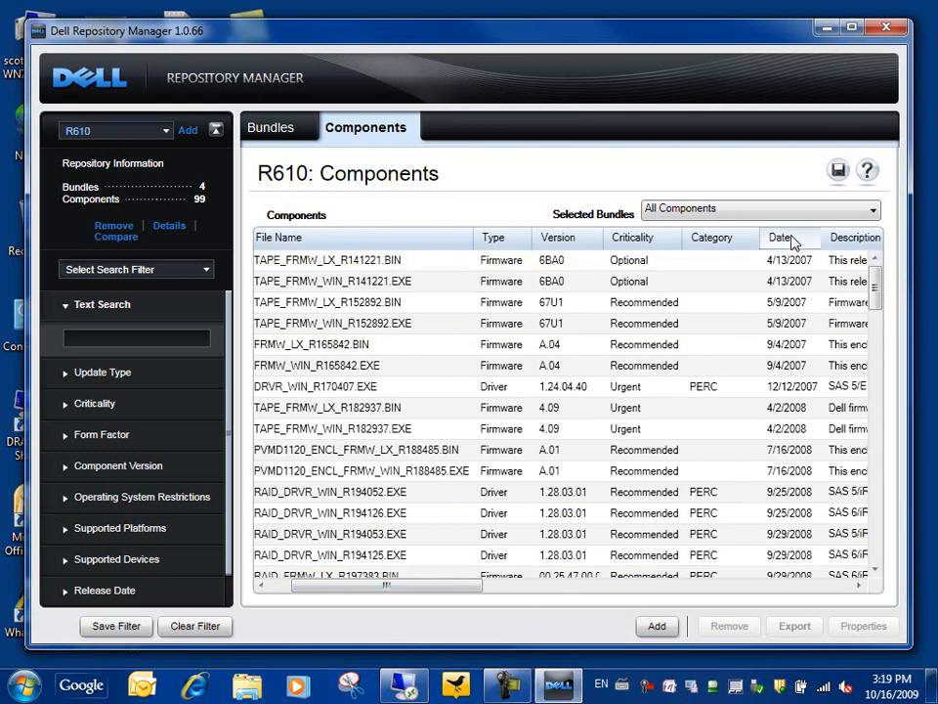
{"action": "left_click", "coordinate": [795, 244]}
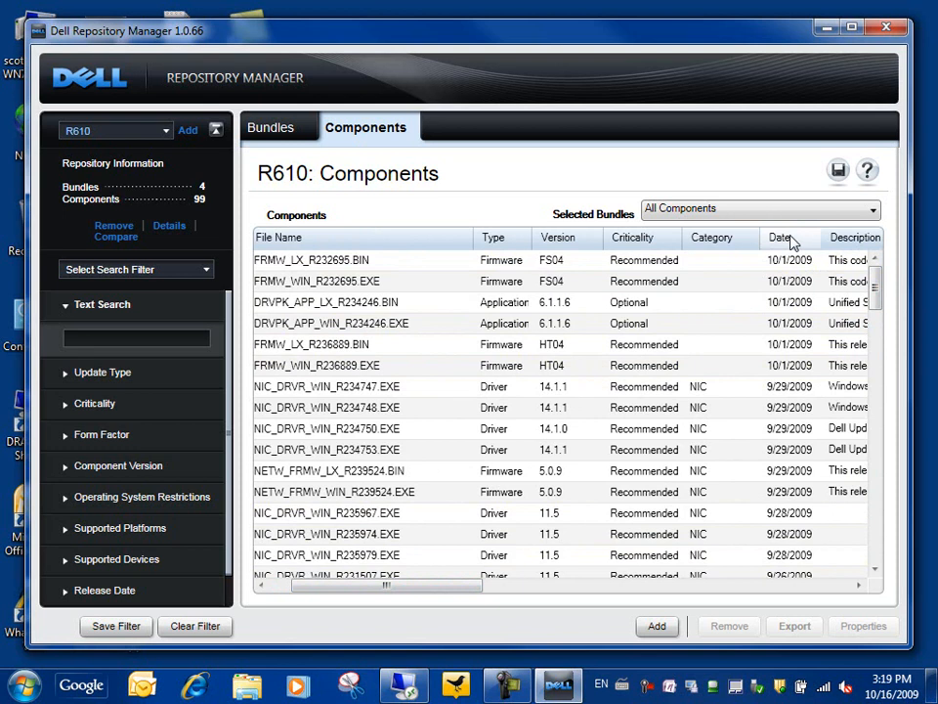
{"action": "left_click", "coordinate": [872, 210]}
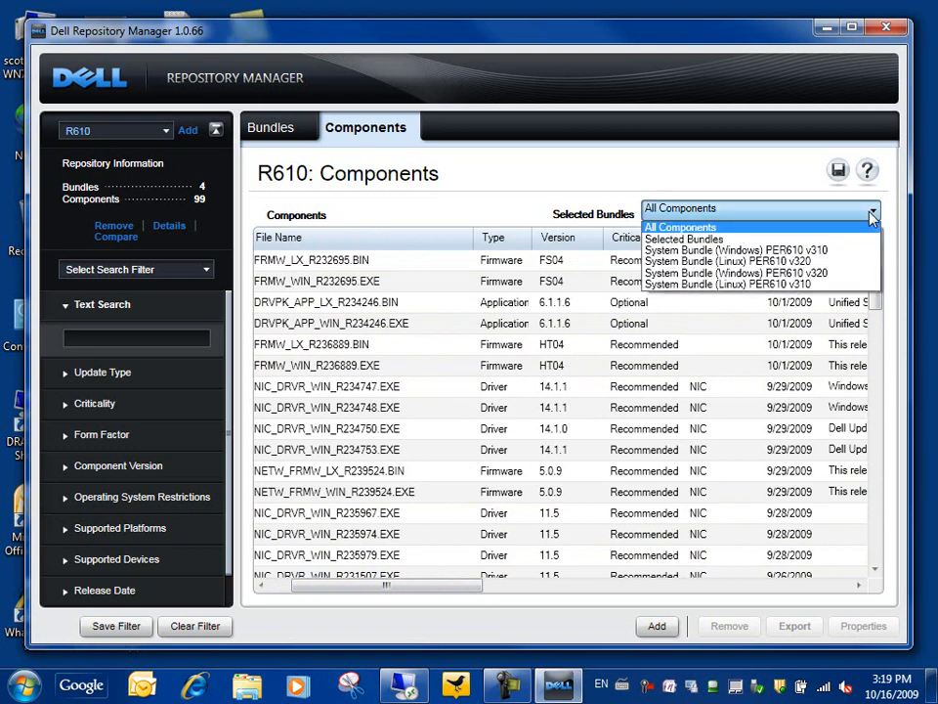
{"action": "left_click", "coordinate": [824, 275]}
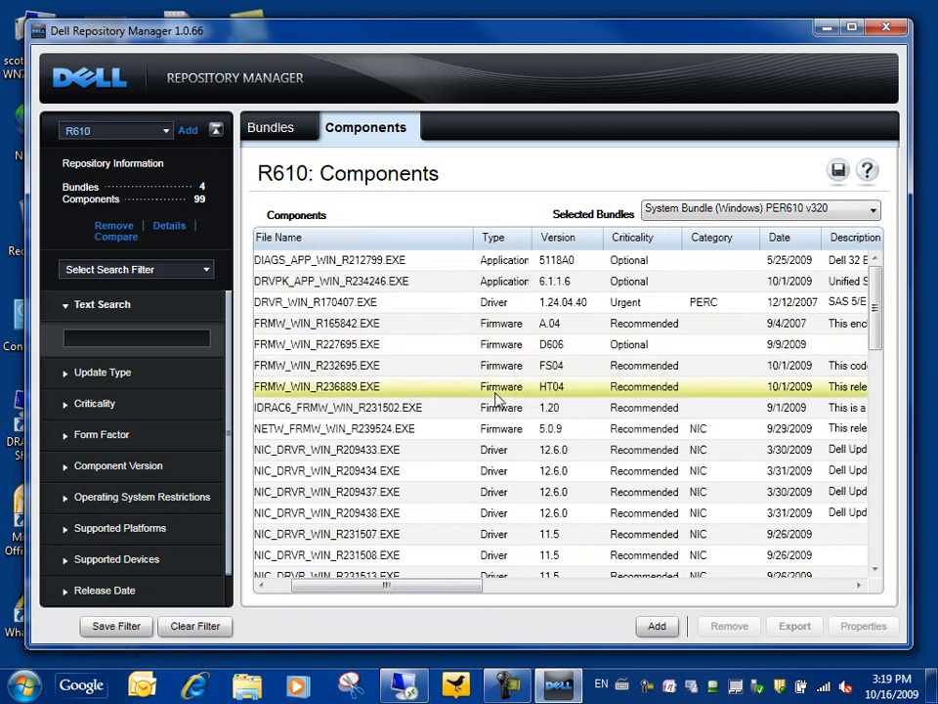
{"action": "left_click_drag", "start_coordinate": [433, 592], "coordinate": [368, 590]}
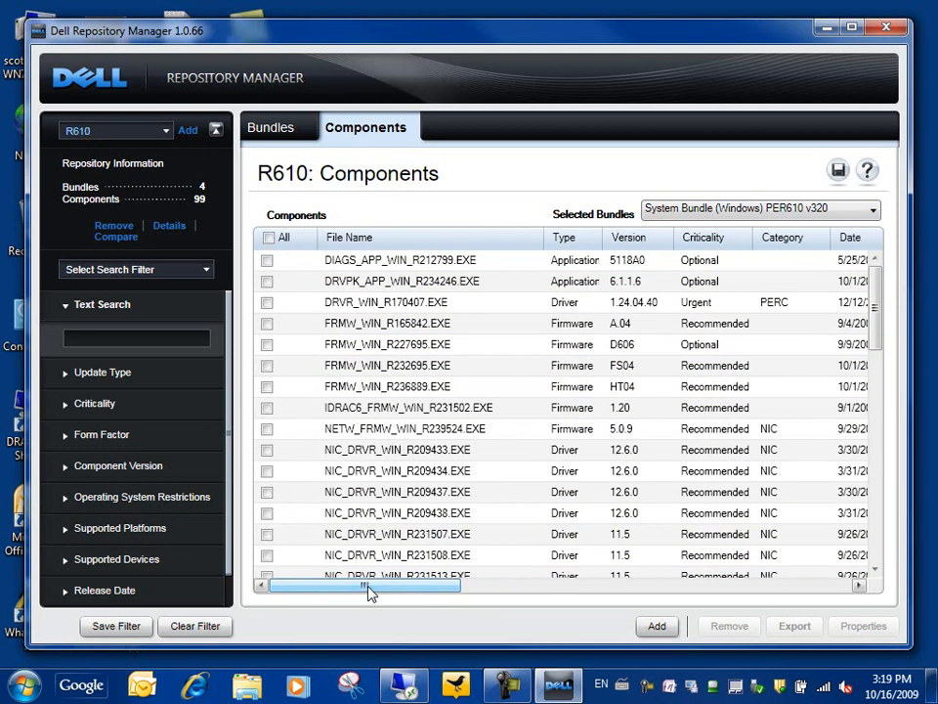
{"action": "left_click", "coordinate": [167, 132]}
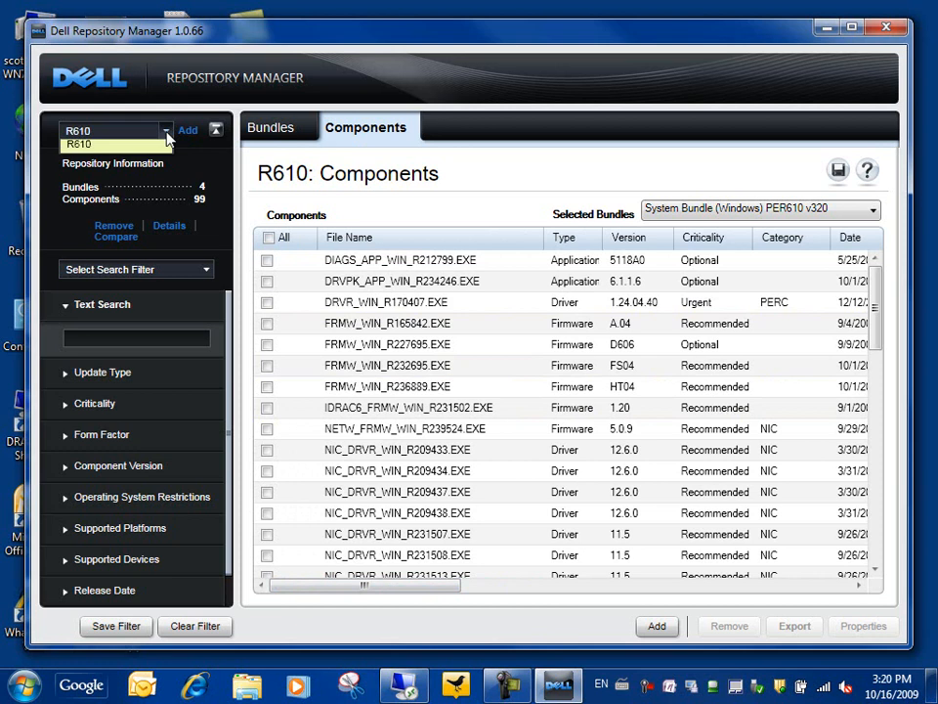
{"action": "left_click", "coordinate": [167, 132]}
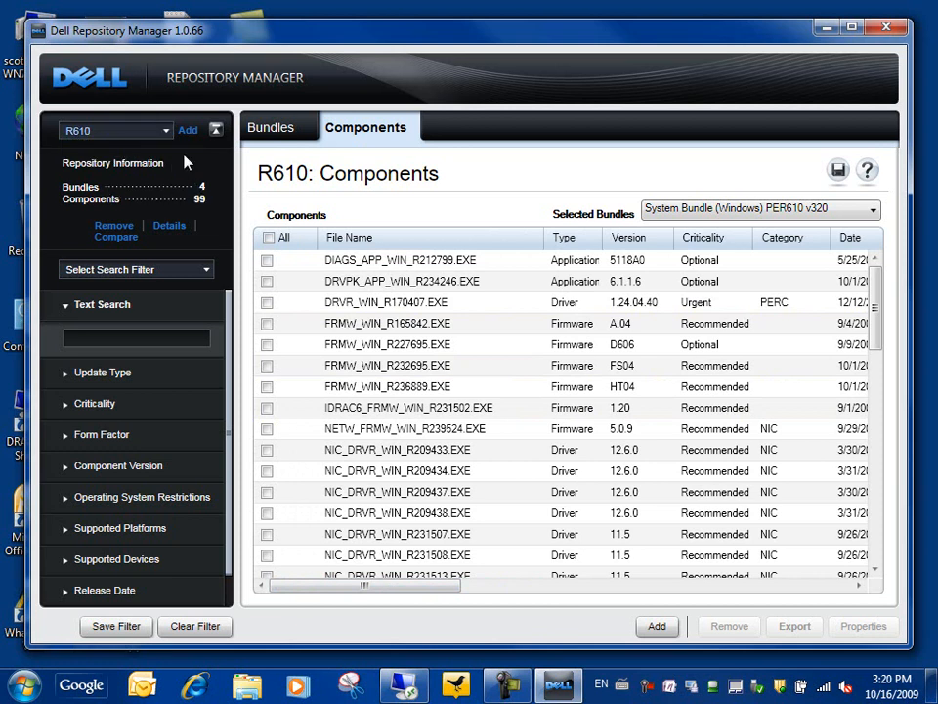
Load the recently used 11G Blades repository as an existing repository.
{"action": "left_click", "coordinate": [187, 131]}
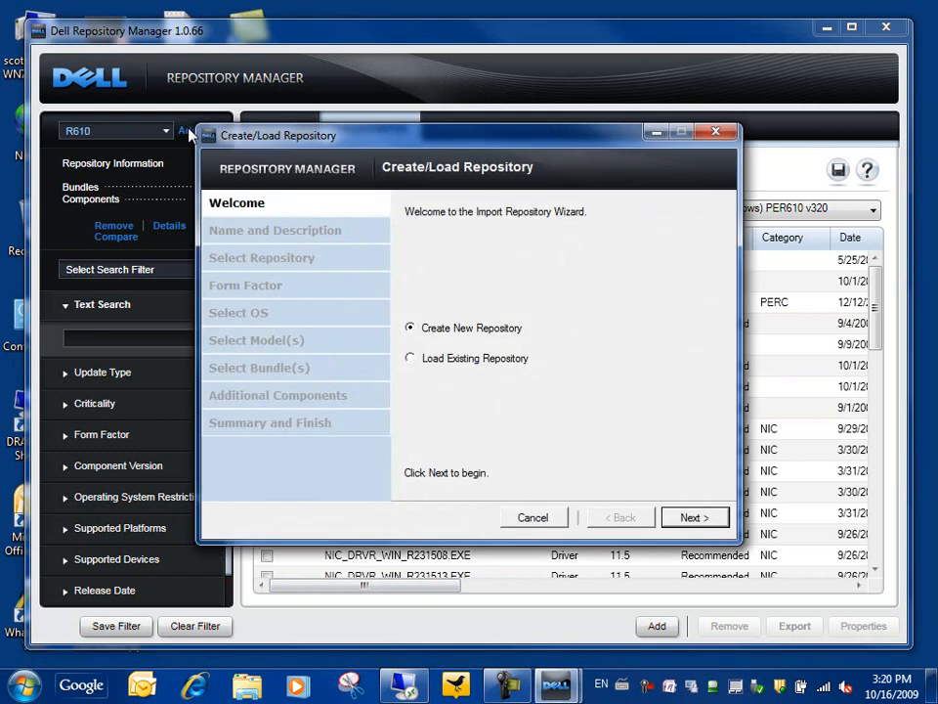
{"action": "left_click", "coordinate": [410, 359]}
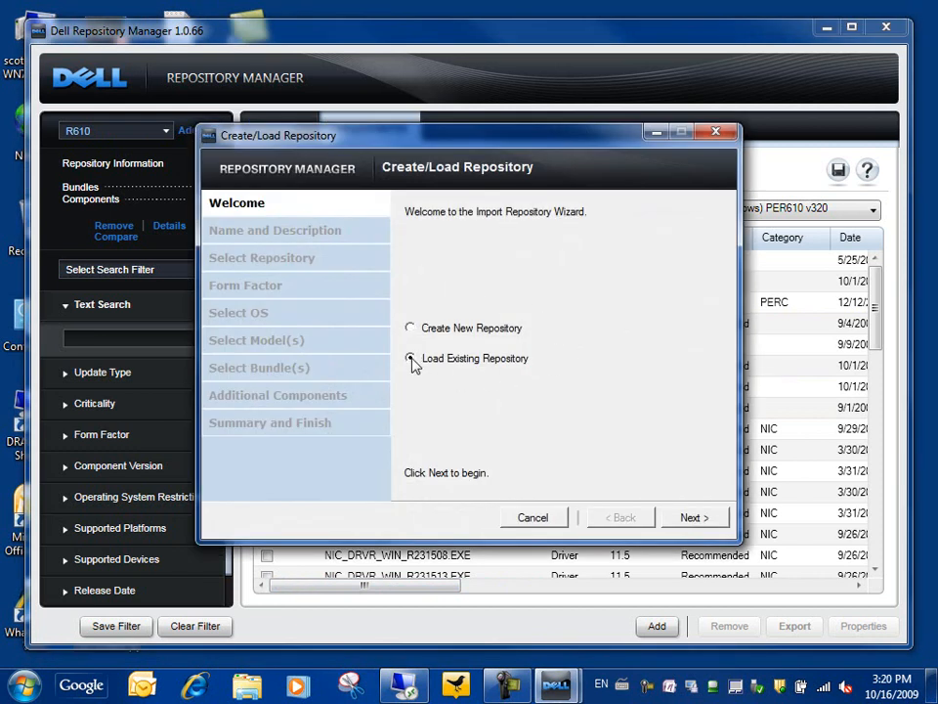
{"action": "left_click", "coordinate": [687, 519]}
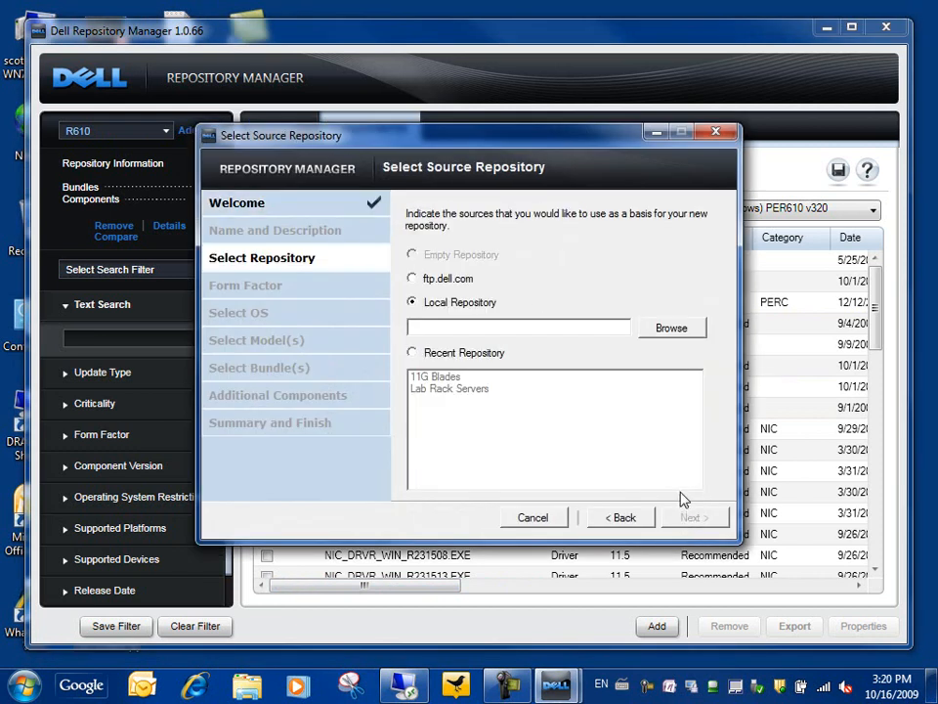
{"action": "left_click", "coordinate": [412, 352]}
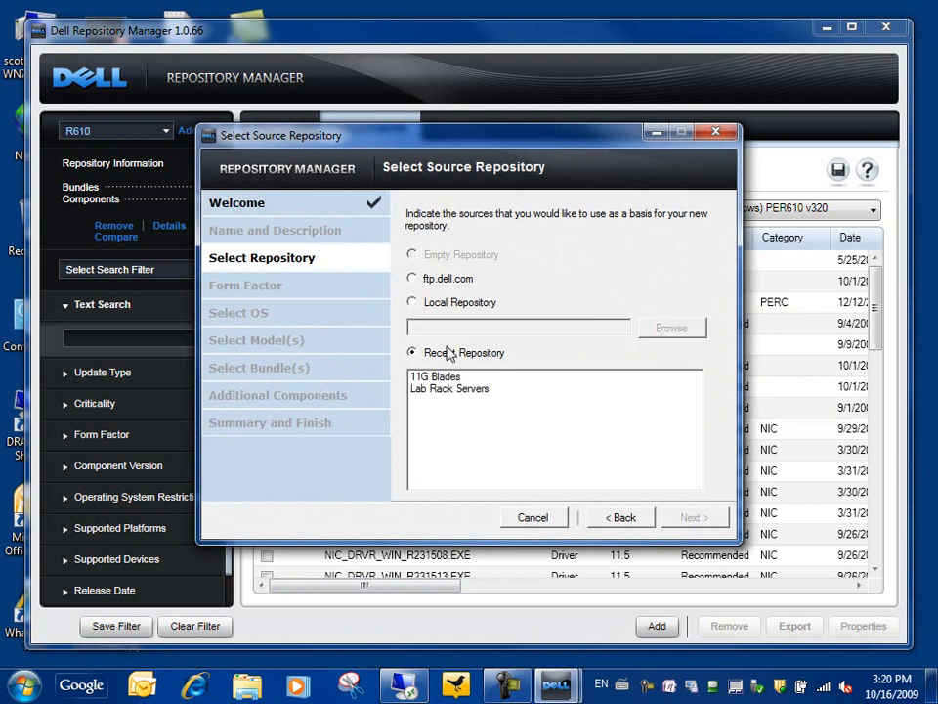
{"action": "left_click", "coordinate": [444, 377]}
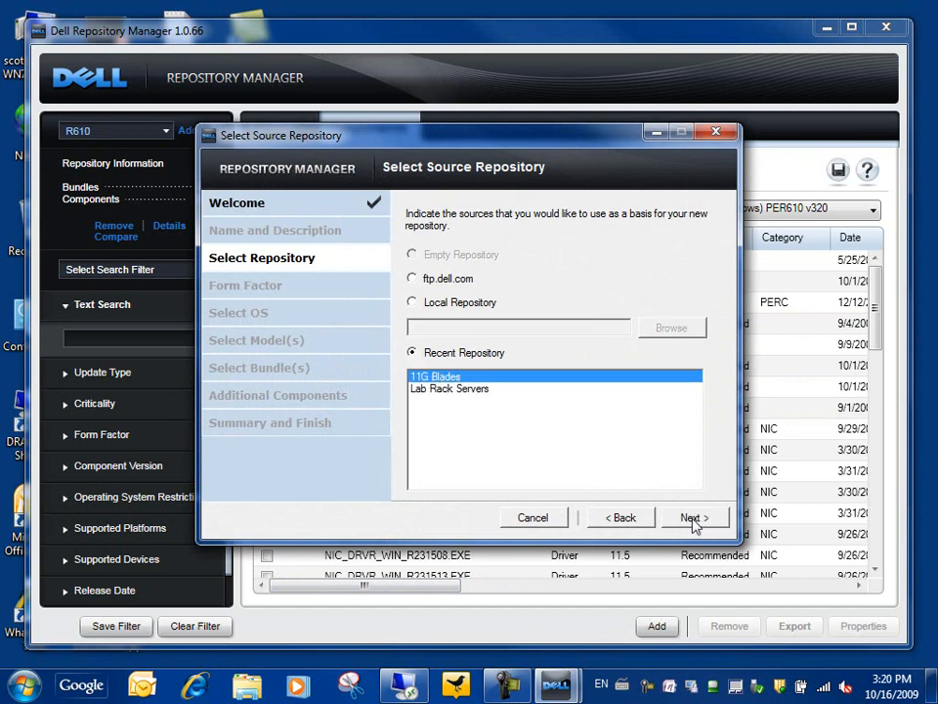
{"action": "left_click", "coordinate": [694, 521]}
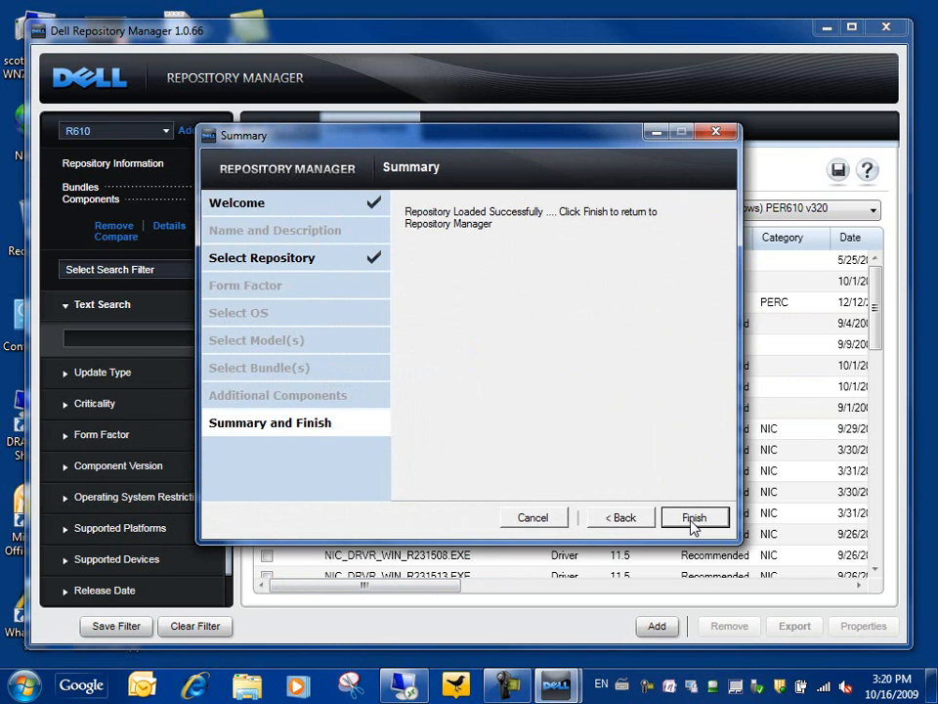
{"action": "left_click", "coordinate": [693, 519]}
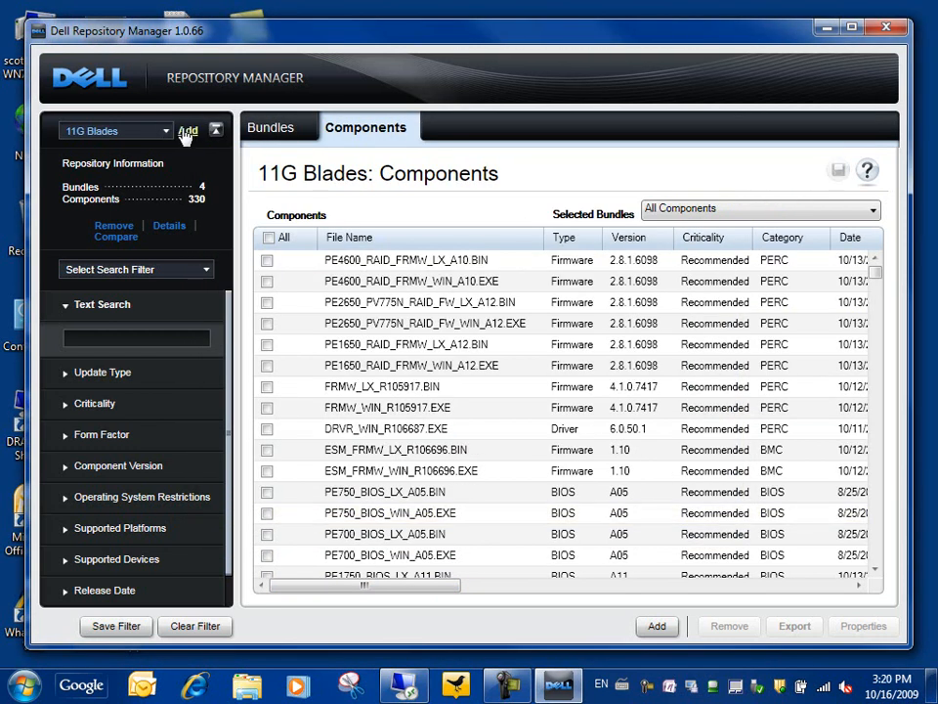
Load Dell's online ftp.dell.com catalog as another existing repository.
{"action": "left_click", "coordinate": [186, 131]}
{"action": "left_click", "coordinate": [424, 364]}
{"action": "left_click", "coordinate": [690, 517]}
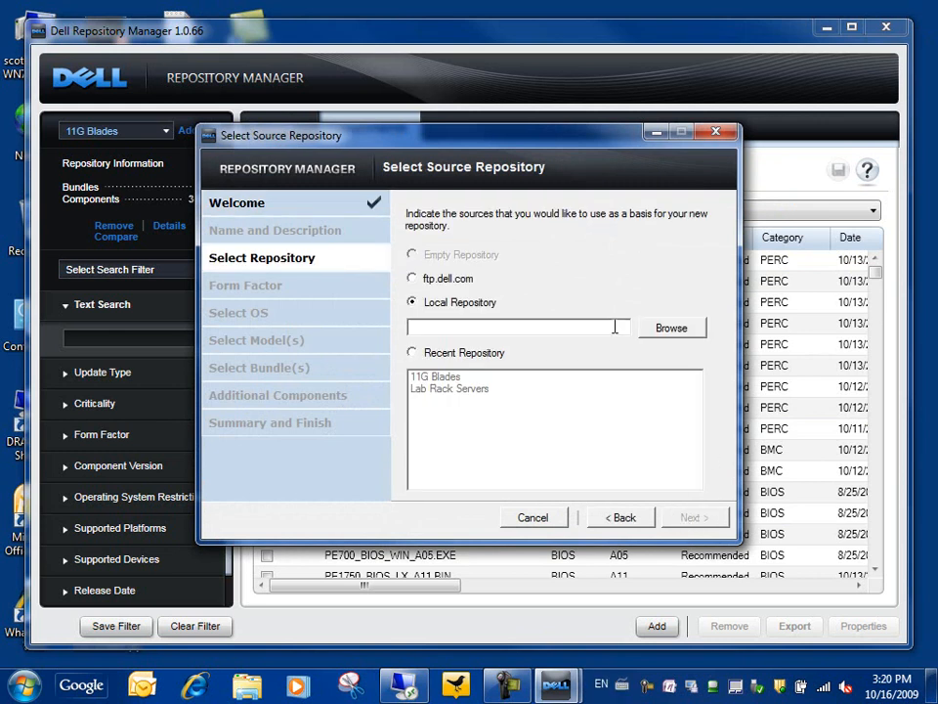
{"action": "left_click", "coordinate": [414, 277]}
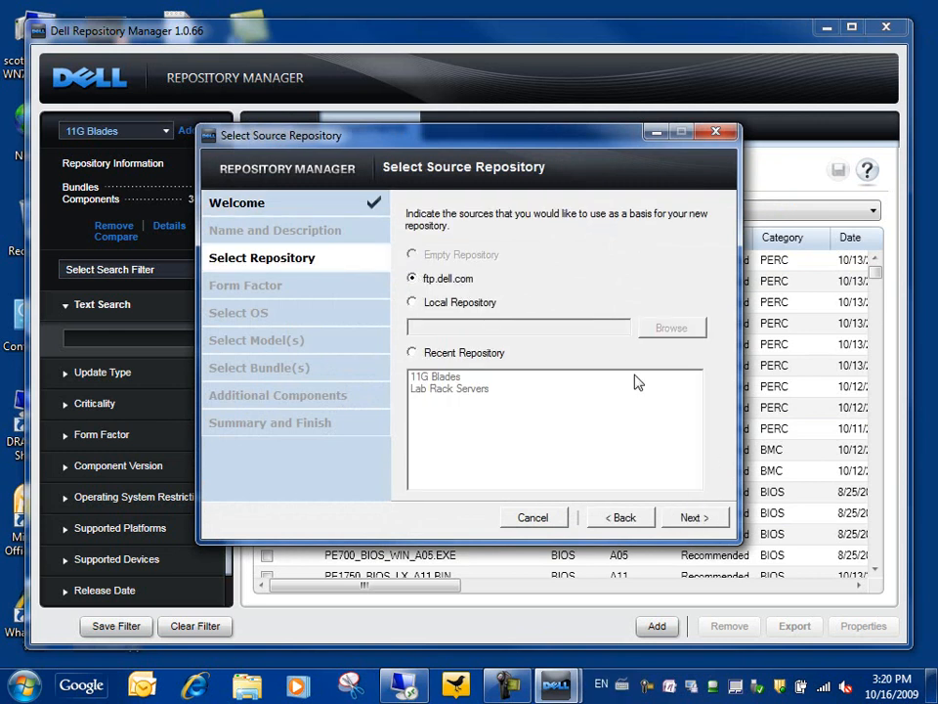
{"action": "left_click", "coordinate": [695, 518]}
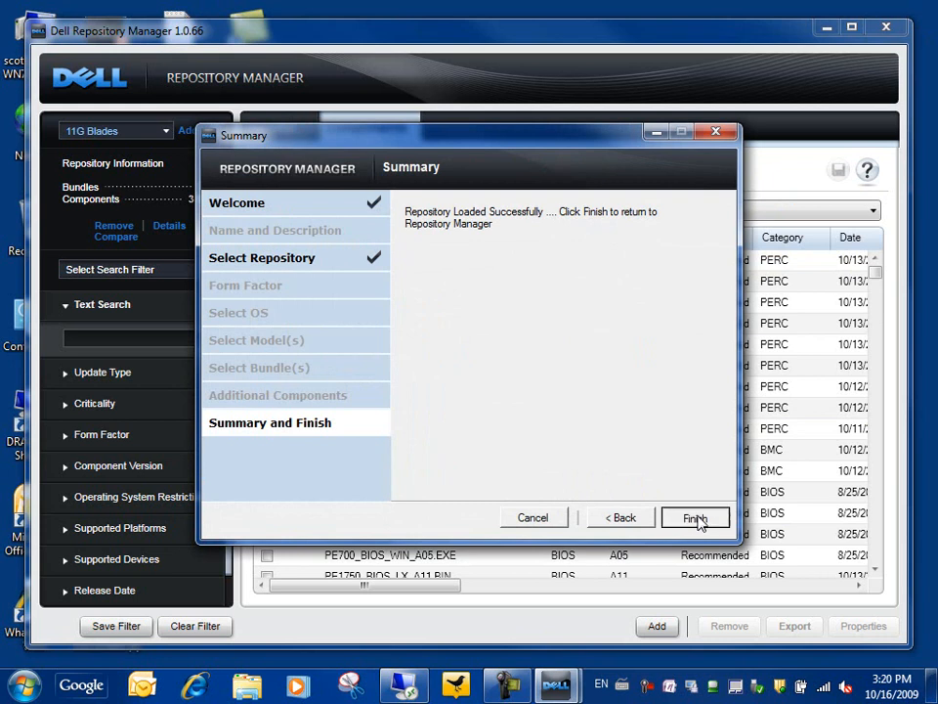
{"action": "left_click", "coordinate": [702, 517]}
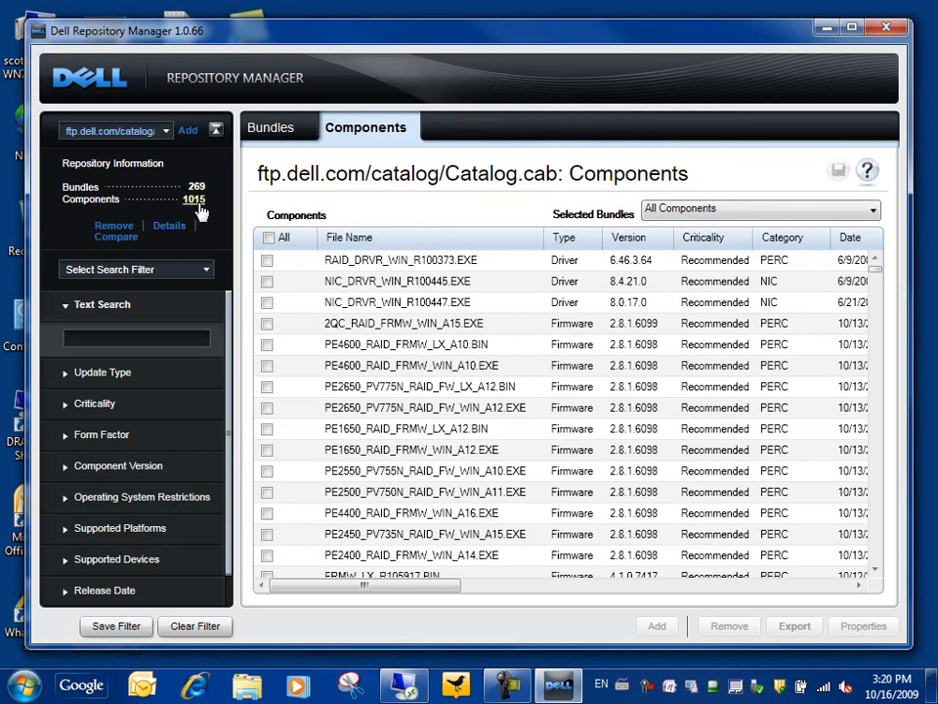
Compare base 11G Blades against ftp.dell.com/catalog/Catalog.cab with all options ticked, and view the report.
{"action": "left_click", "coordinate": [114, 238]}
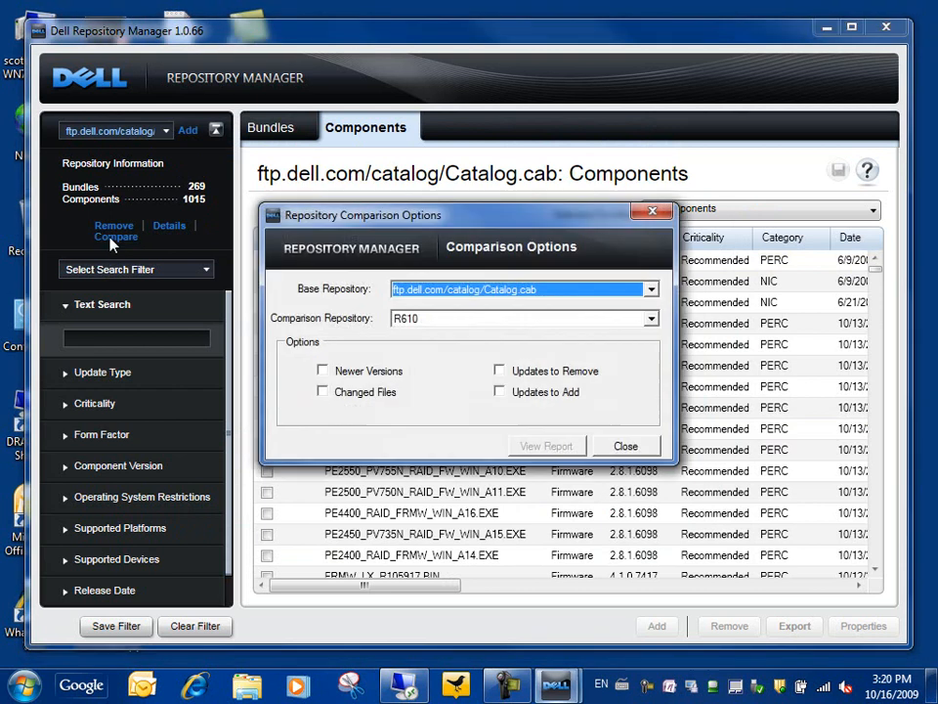
{"action": "left_click", "coordinate": [650, 290]}
{"action": "left_click", "coordinate": [420, 319]}
{"action": "left_click", "coordinate": [651, 320]}
{"action": "left_click", "coordinate": [492, 360]}
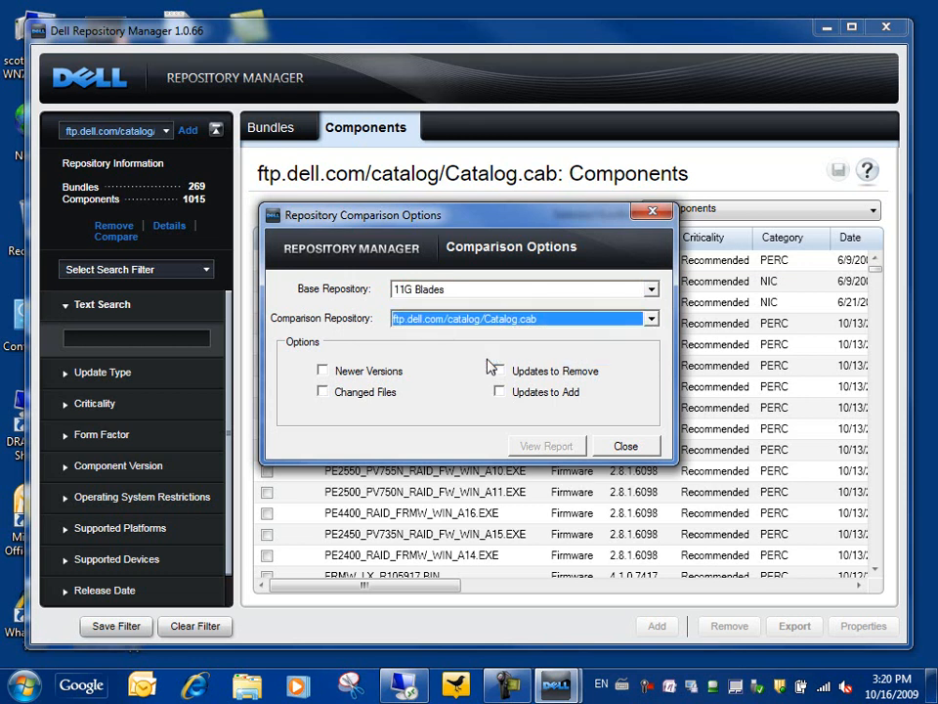
{"action": "left_click", "coordinate": [322, 370]}
{"action": "left_click", "coordinate": [324, 392]}
{"action": "left_click", "coordinate": [500, 372]}
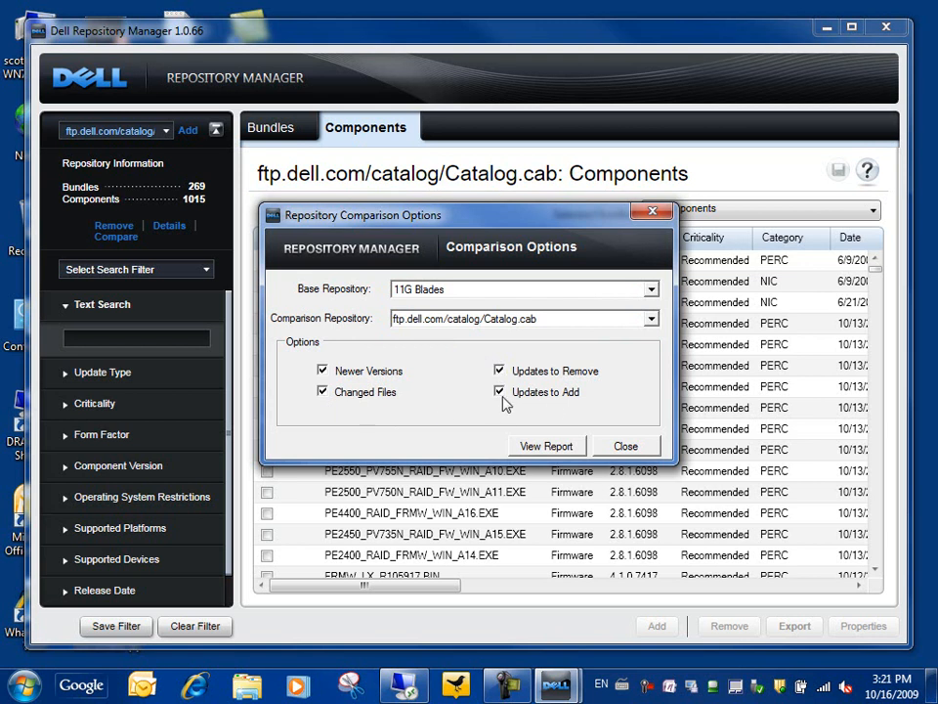
{"action": "left_click", "coordinate": [553, 447]}
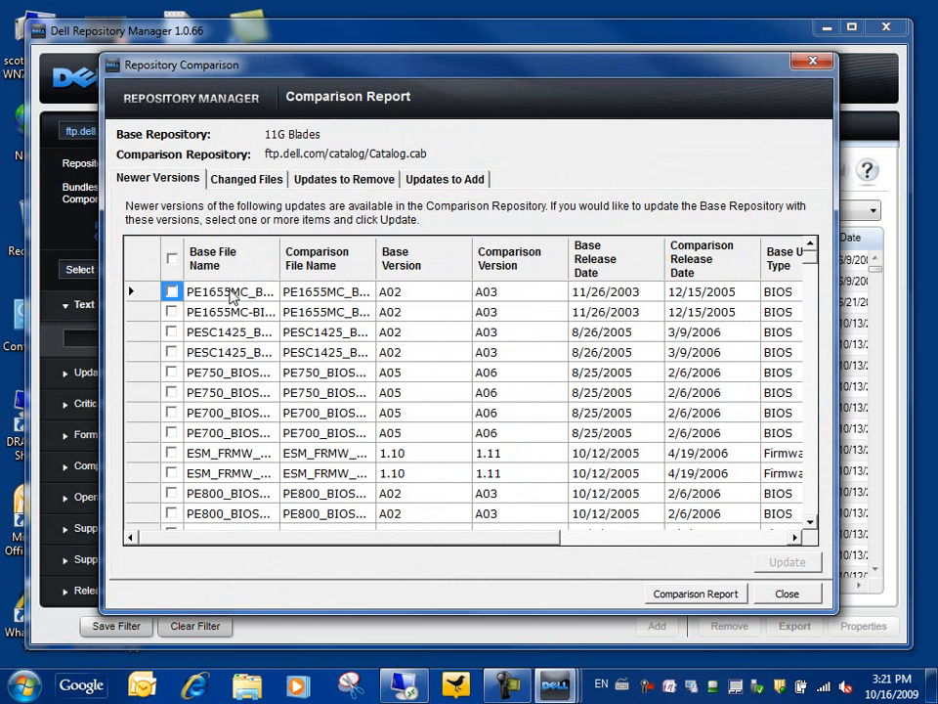
Widen the base file name column and update the ESM_FRMW rows to newer versions.
{"action": "left_click_drag", "start_coordinate": [279, 267], "coordinate": [335, 333]}
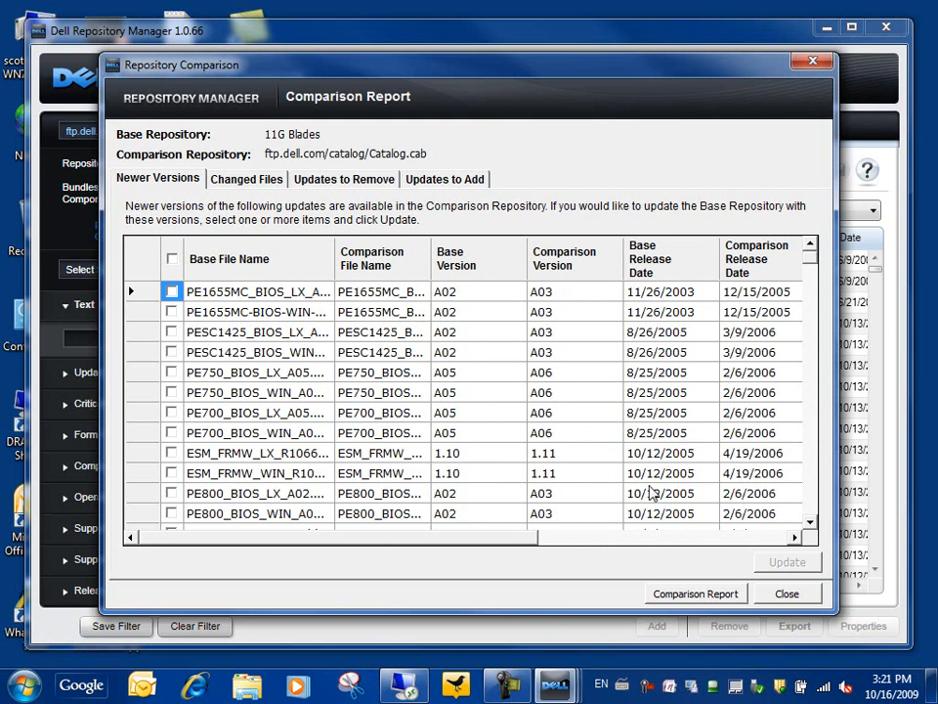
{"action": "left_click_drag", "start_coordinate": [528, 544], "coordinate": [456, 545]}
{"action": "left_click", "coordinate": [172, 259]}
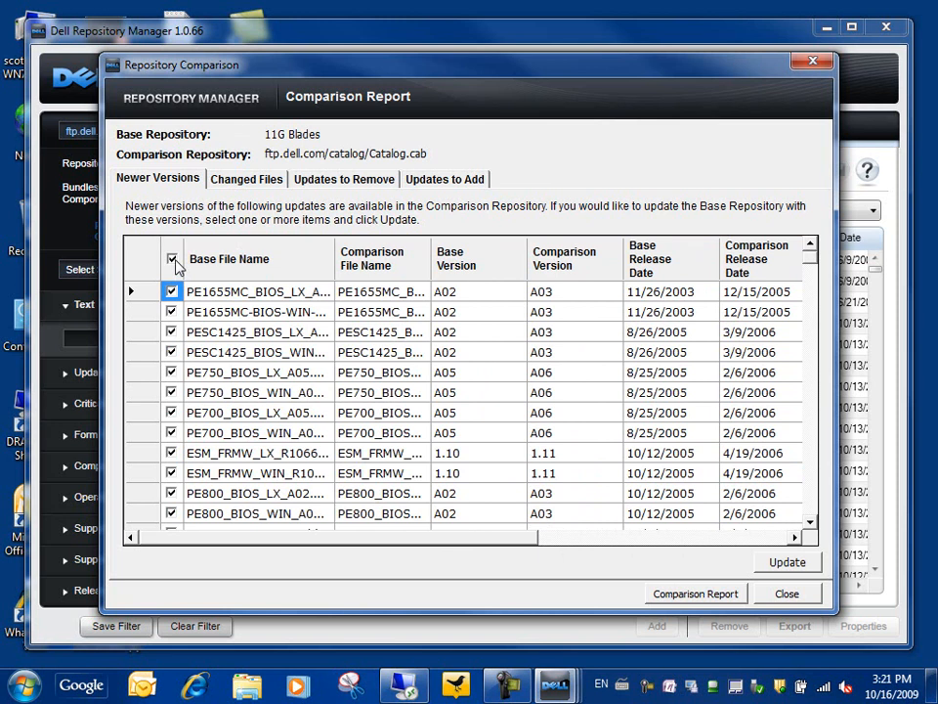
{"action": "left_click", "coordinate": [172, 259]}
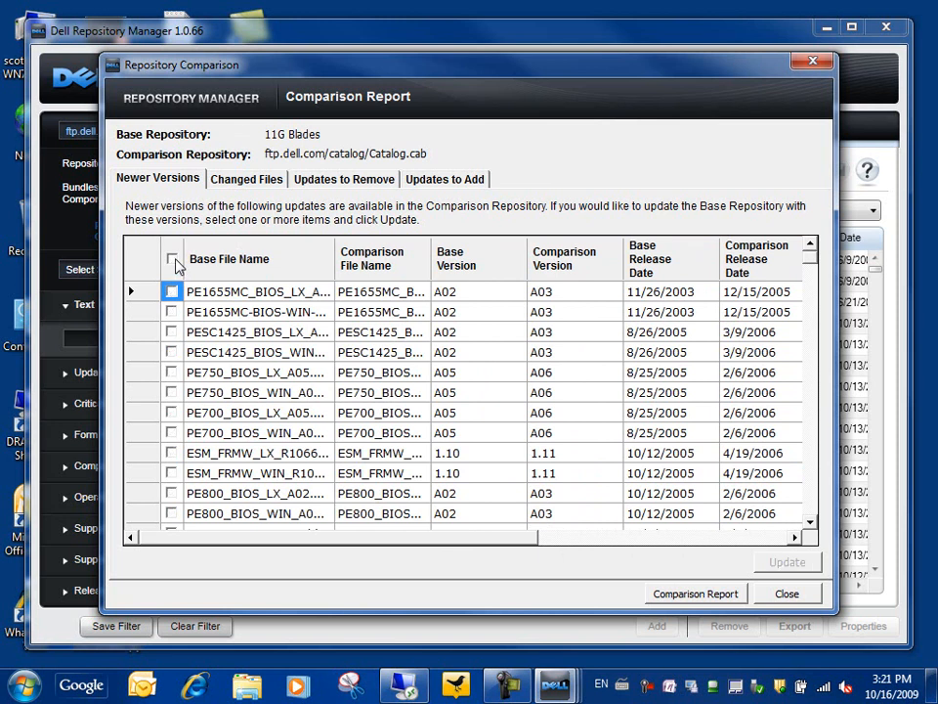
{"action": "left_click", "coordinate": [173, 473]}
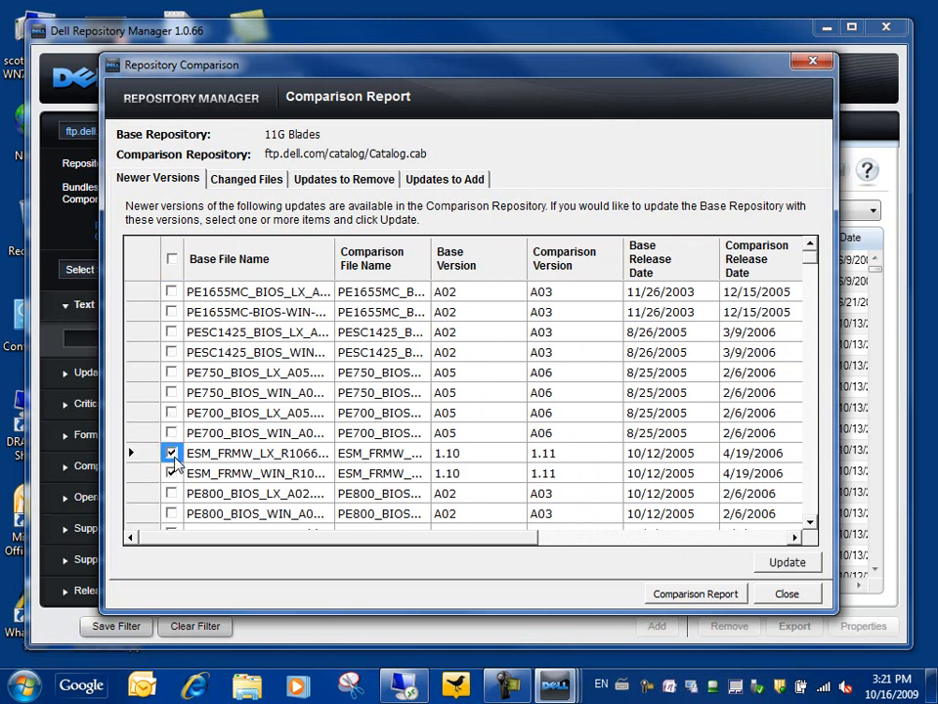
{"action": "left_click", "coordinate": [786, 563]}
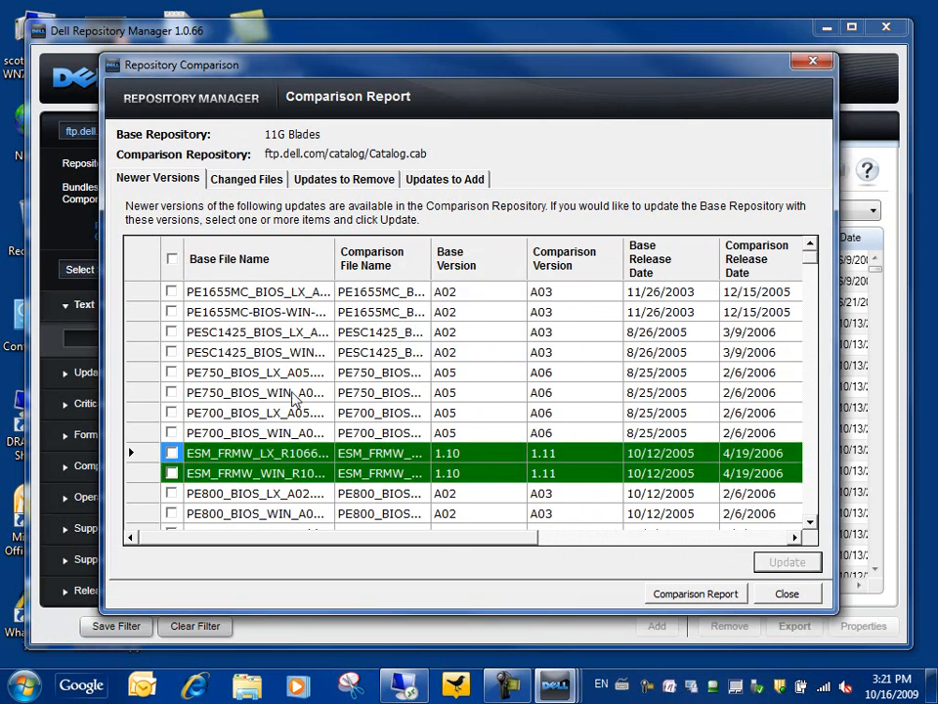
Update the PE750 Linux and Windows BIOS rows, then review the Changed Files list.
{"action": "left_click", "coordinate": [171, 372]}
{"action": "left_click", "coordinate": [172, 392]}
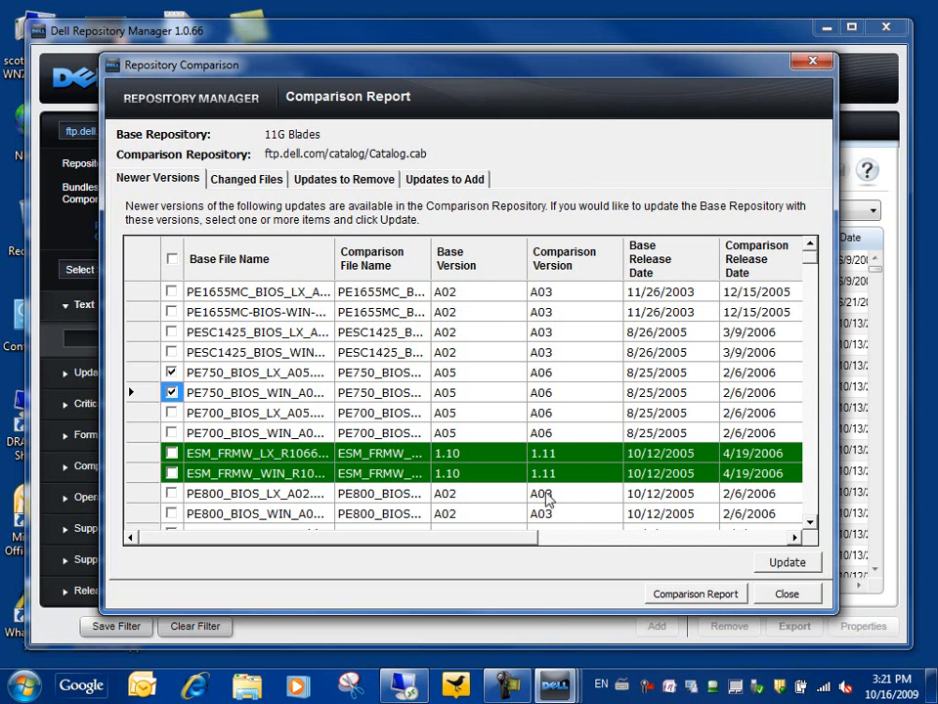
{"action": "left_click", "coordinate": [774, 565]}
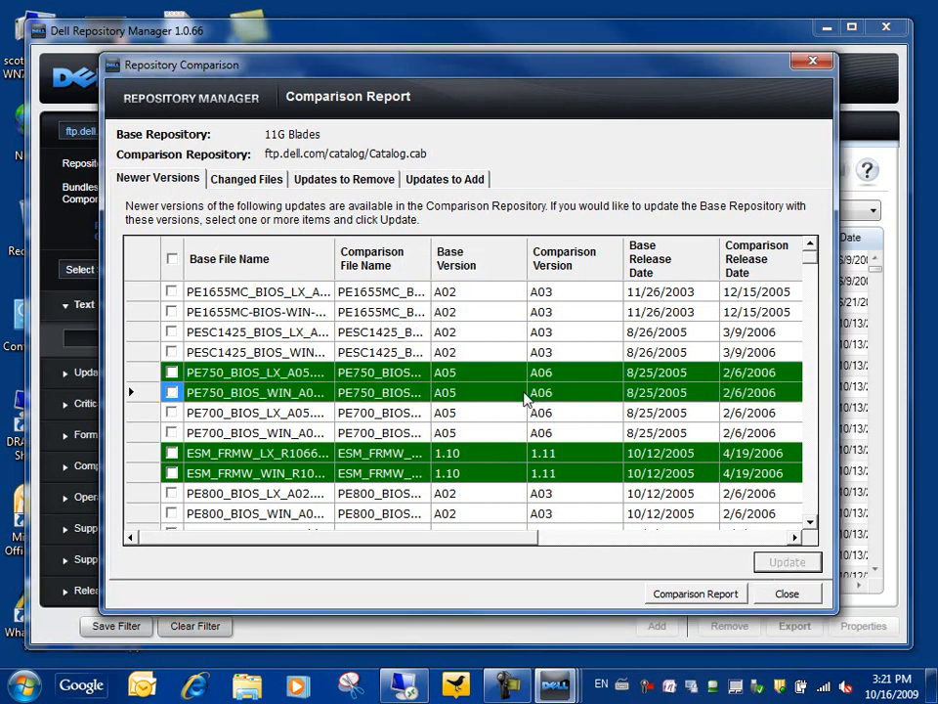
{"action": "left_click", "coordinate": [260, 182]}
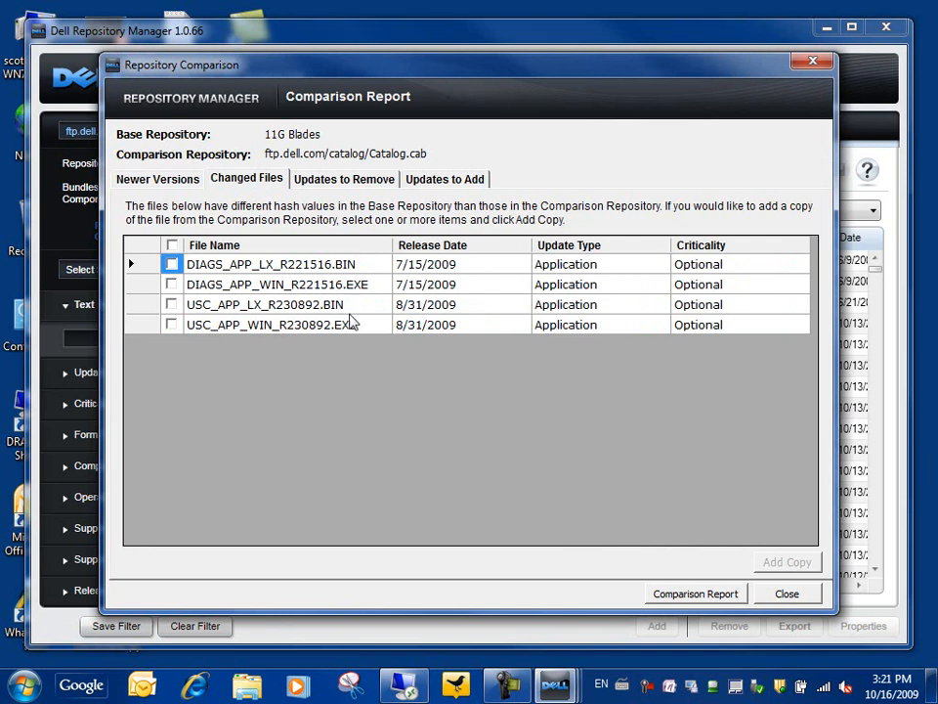
Review Updates to Remove and Updates to Add, sorted newest release first, then close the report.
{"action": "left_click", "coordinate": [341, 183]}
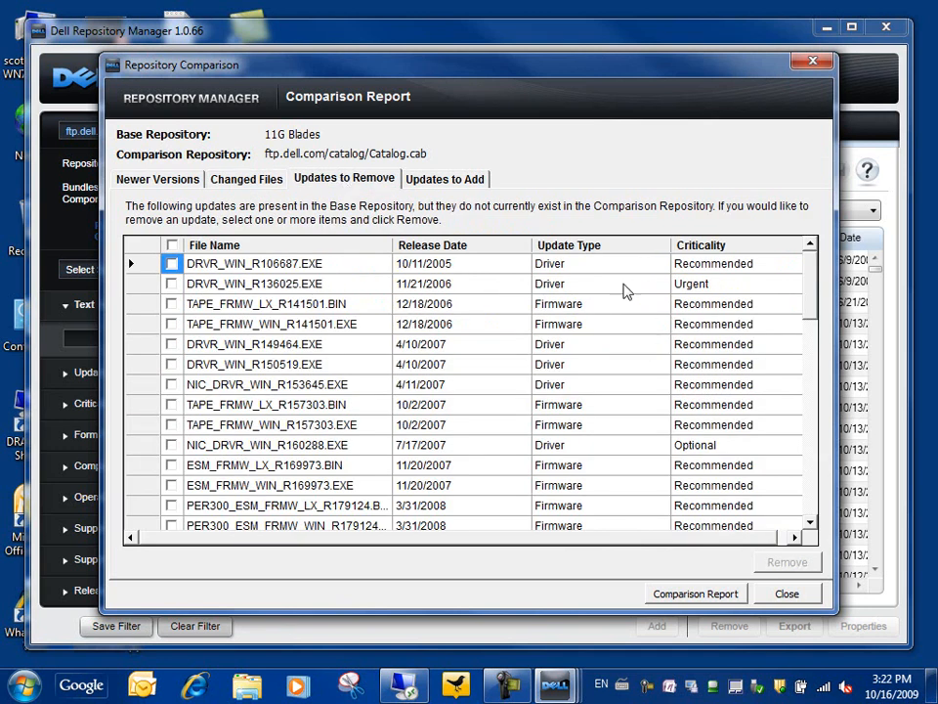
{"action": "left_click", "coordinate": [448, 184]}
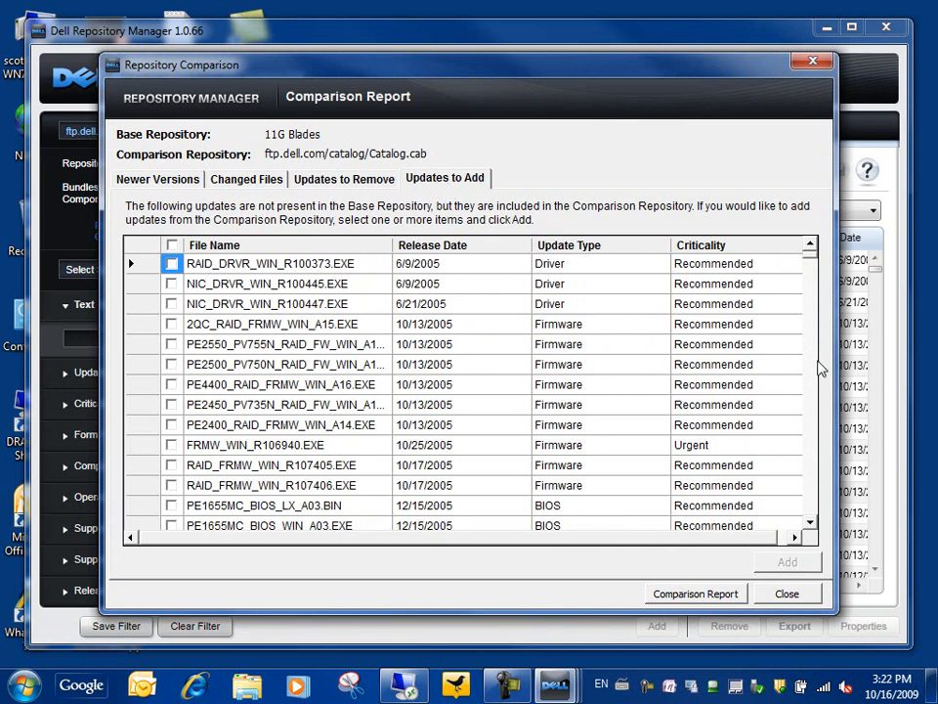
{"action": "mouse_move", "coordinate": [809, 259]}
{"action": "left_mouse_down"}
{"action": "mouse_move", "coordinate": [806, 529]}
{"action": "mouse_move", "coordinate": [829, 384]}
{"action": "mouse_move", "coordinate": [810, 252]}
{"action": "left_mouse_up"}
{"action": "left_click", "coordinate": [454, 249]}
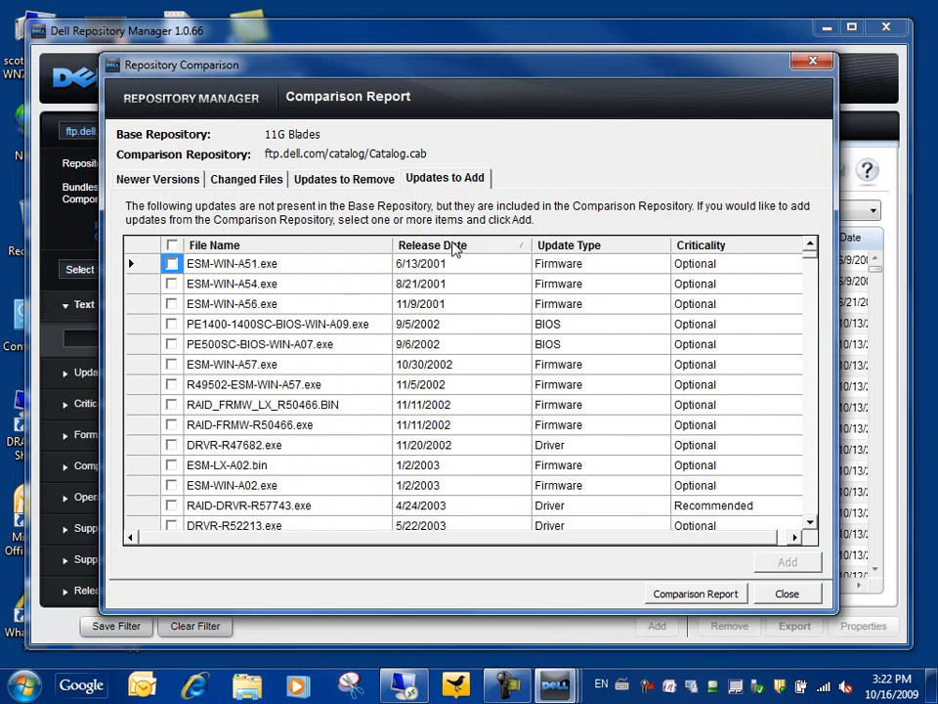
{"action": "left_click", "coordinate": [455, 249]}
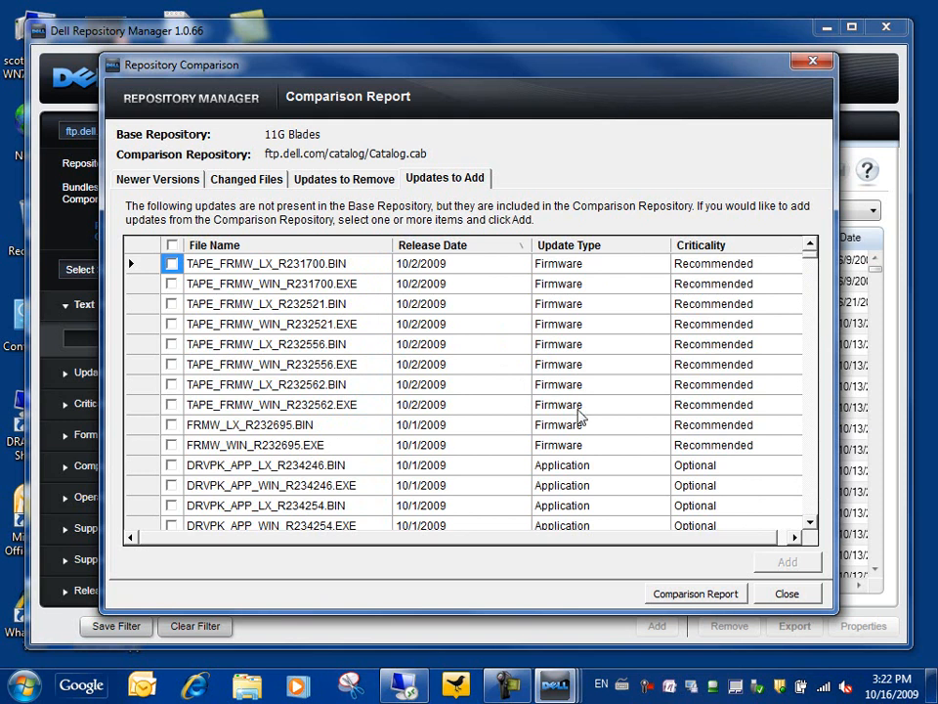
{"action": "left_click", "coordinate": [788, 595]}
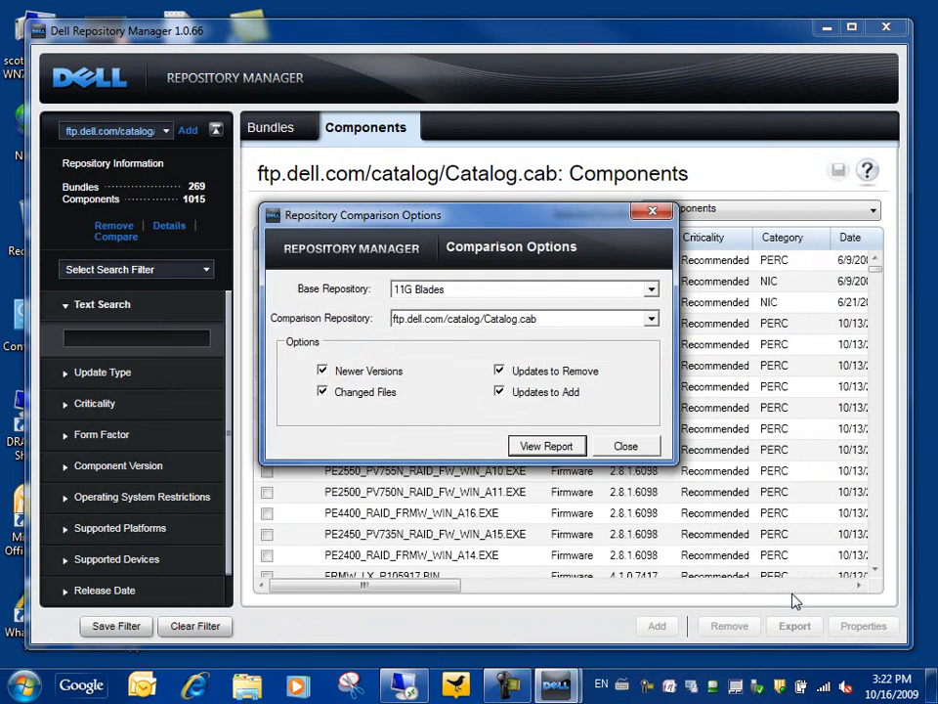
Close Comparison Options, check the 11G Blades repository, then return to the ftp.dell.com catalog.
{"action": "left_click", "coordinate": [626, 447]}
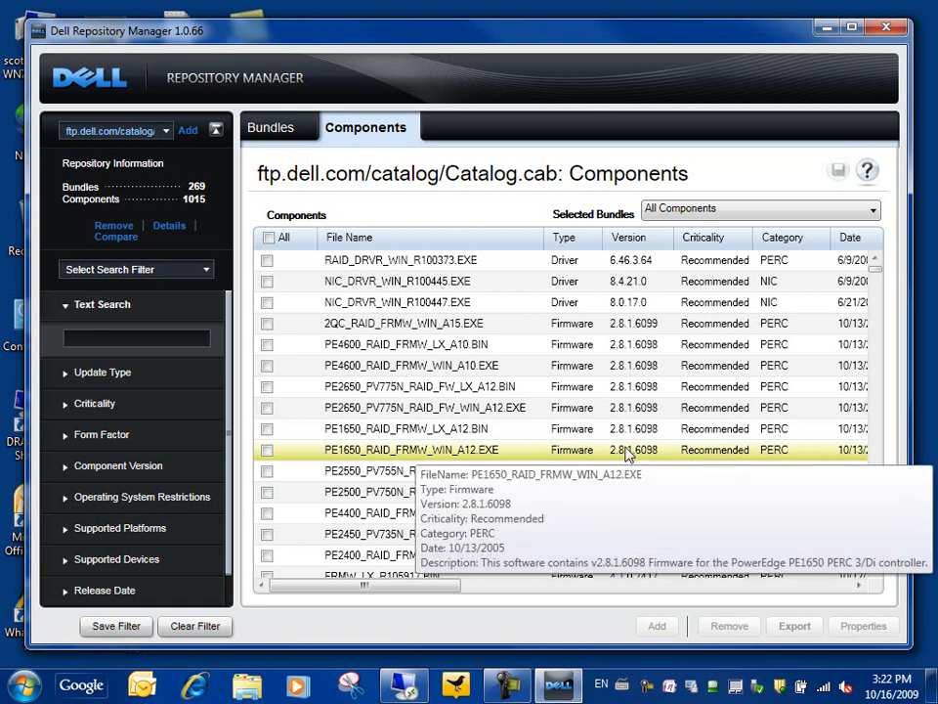
{"action": "left_click", "coordinate": [168, 137]}
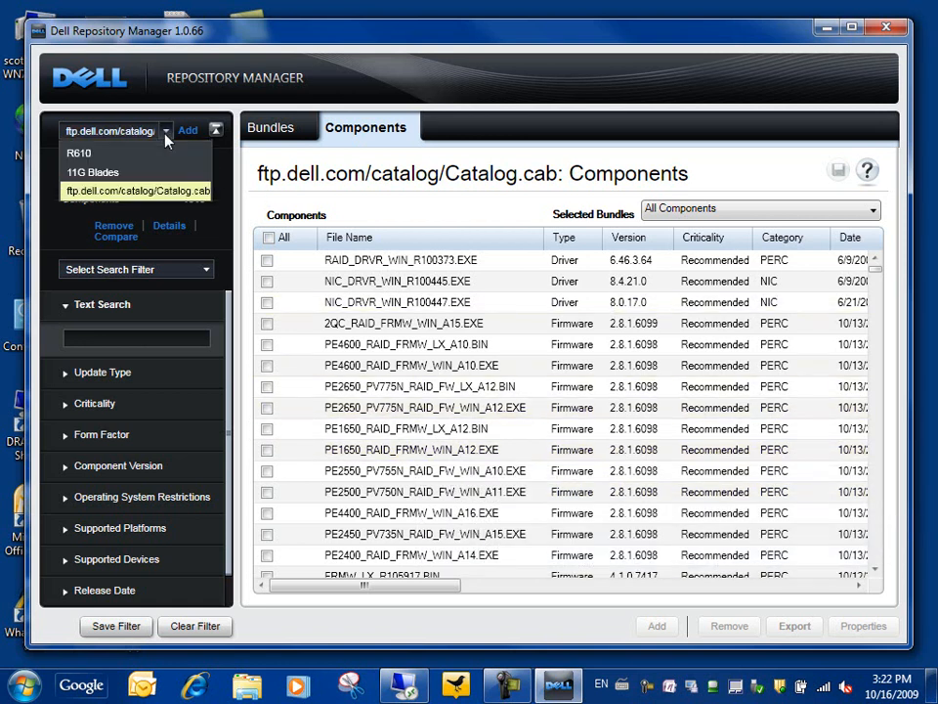
{"action": "left_click", "coordinate": [110, 173]}
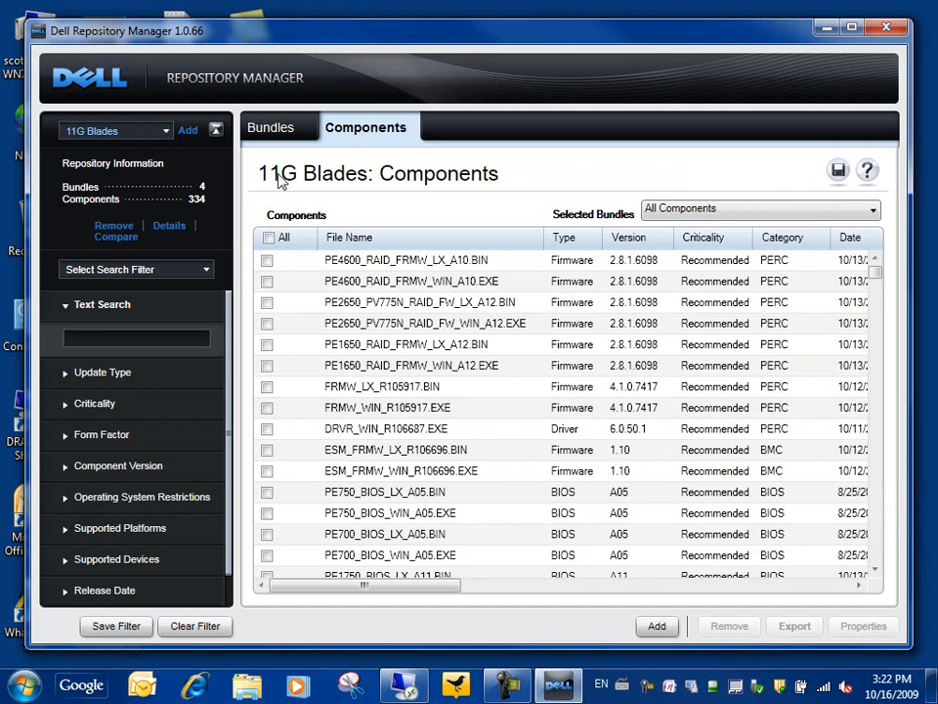
{"action": "left_click", "coordinate": [169, 131]}
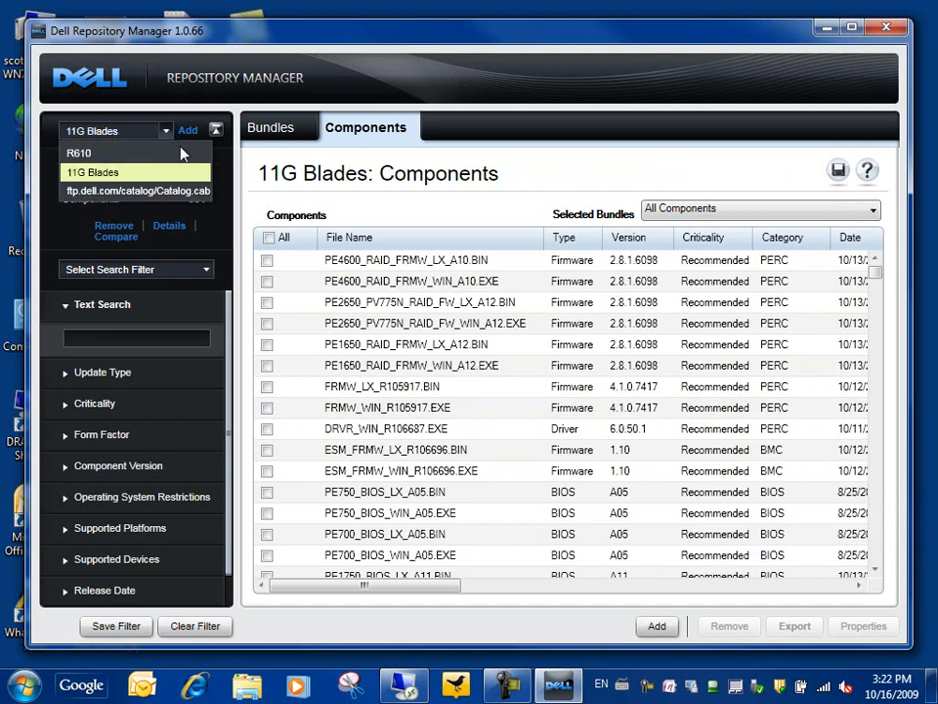
{"action": "left_click", "coordinate": [147, 199]}
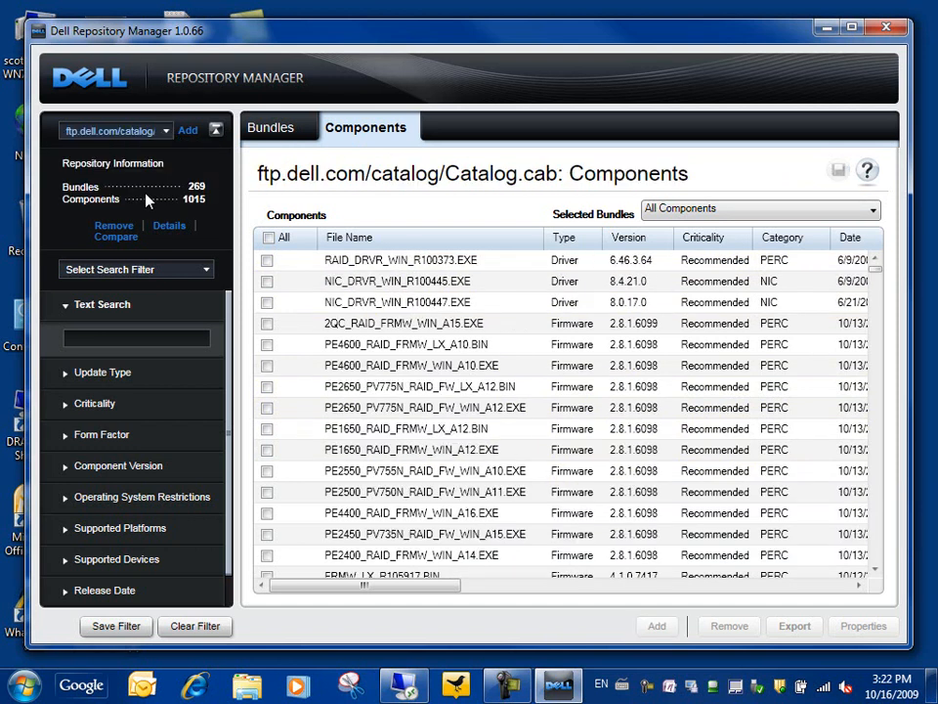
Text-search the catalog for 2950 to see the PE2950 bundles, then clear the filter.
{"action": "left_click", "coordinate": [206, 271]}
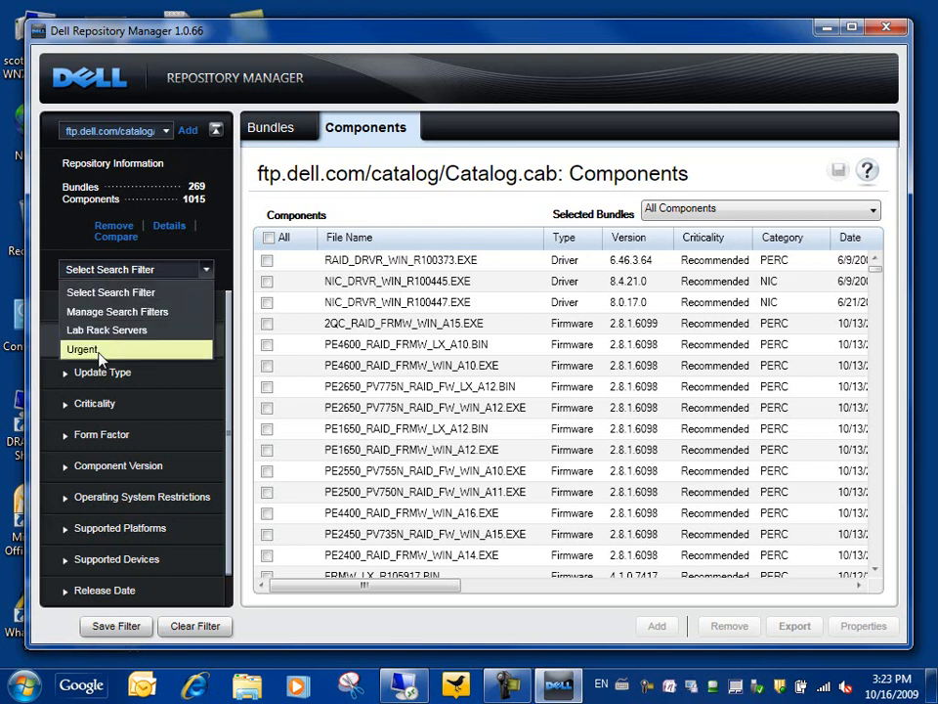
{"action": "left_click", "coordinate": [207, 269]}
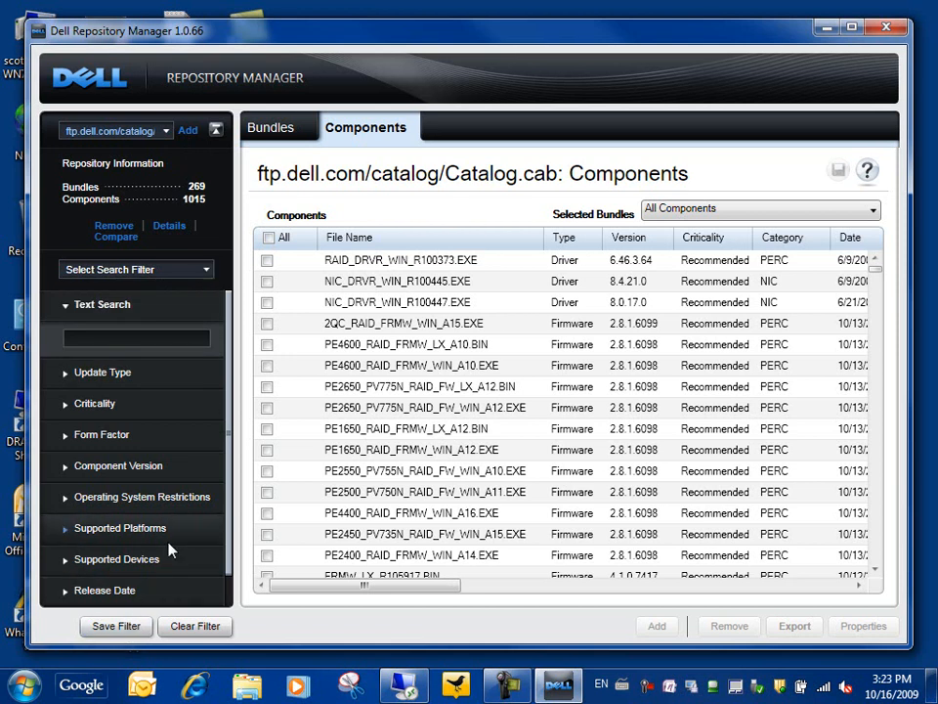
{"action": "left_click", "coordinate": [149, 338]}
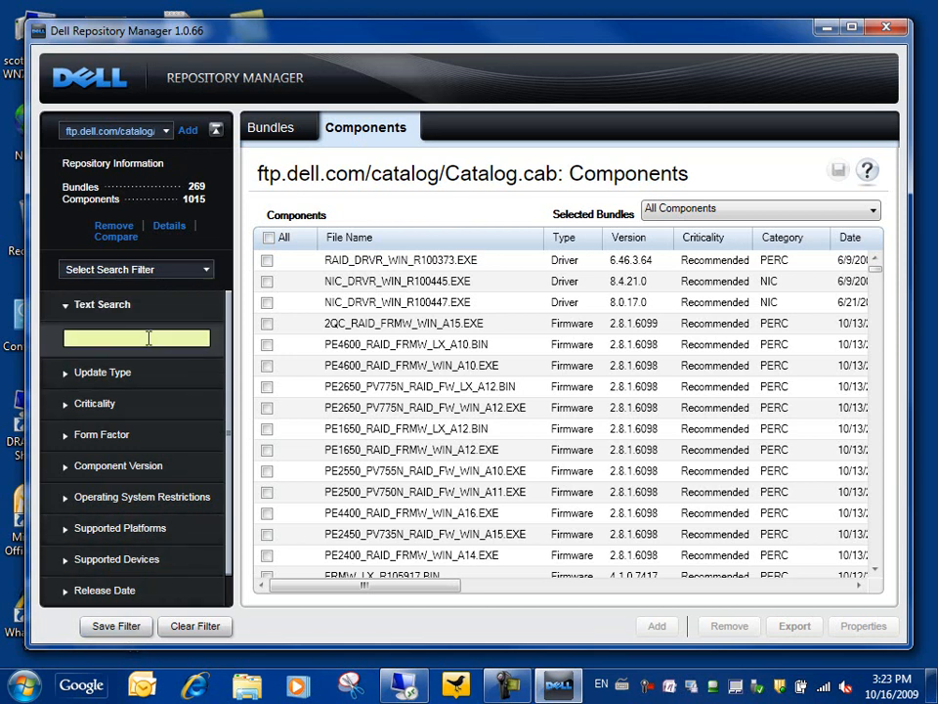
{"action": "type", "text": "2950"}
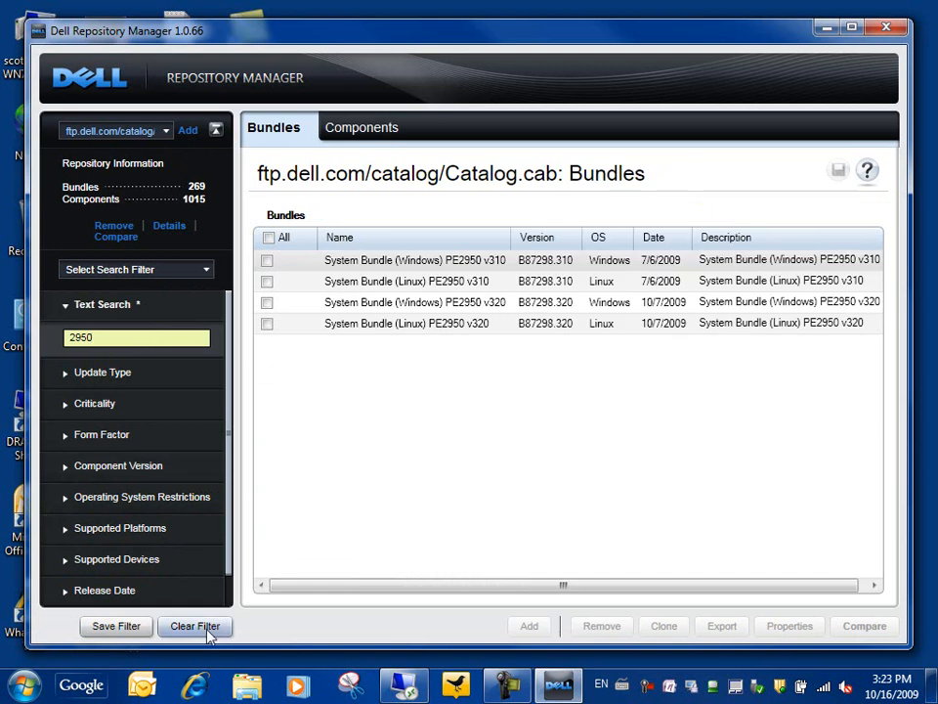
{"action": "left_click", "coordinate": [208, 631]}
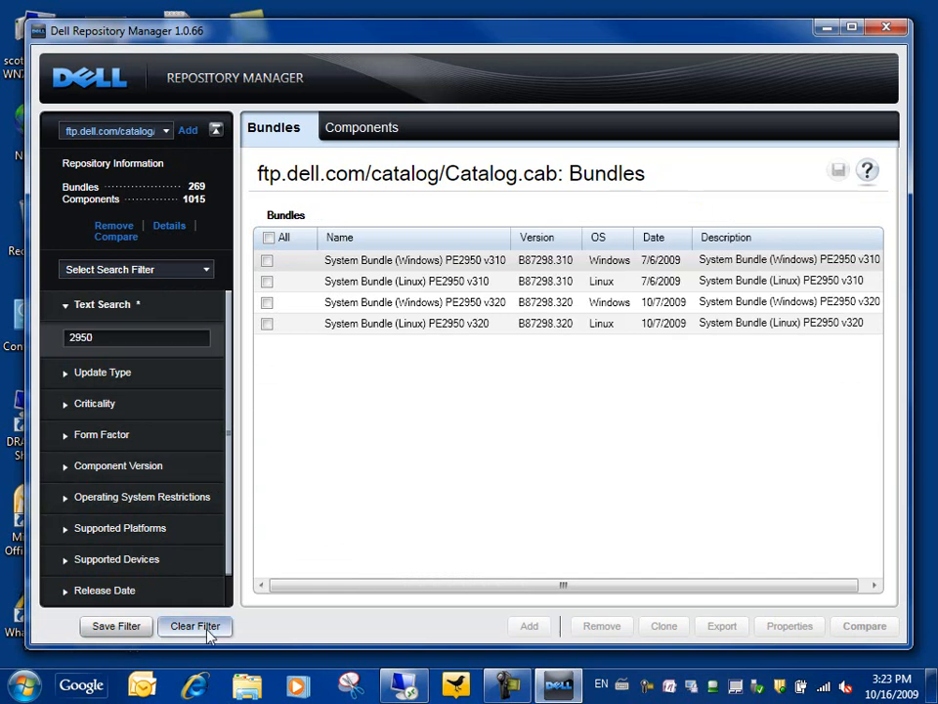
Try the Drivers and BIOS update type filters, then remove both again.
{"action": "left_click", "coordinate": [65, 373]}
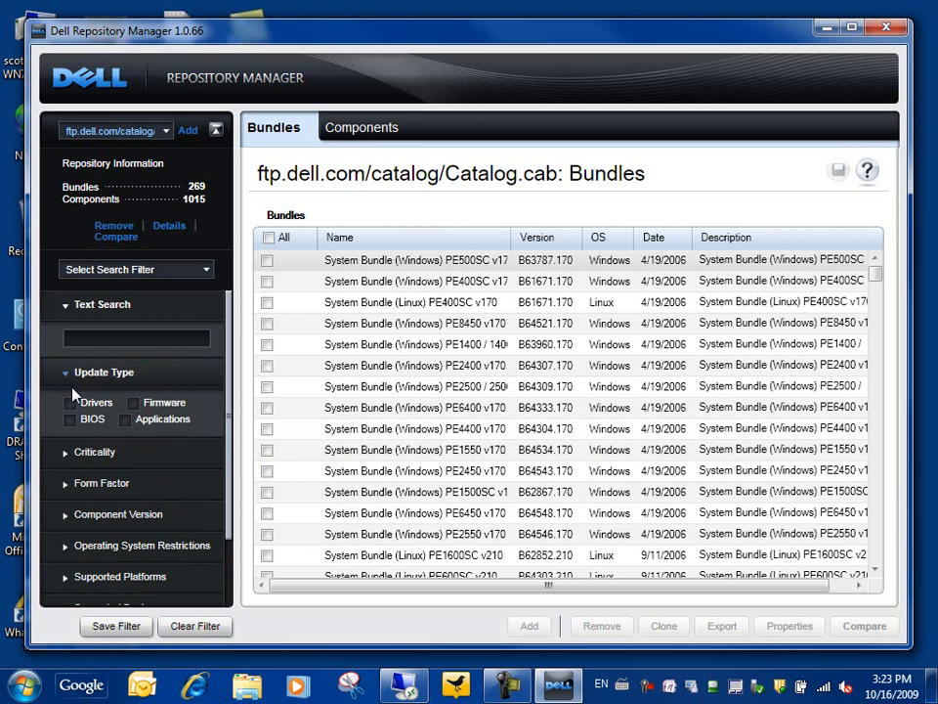
{"action": "left_click", "coordinate": [71, 403]}
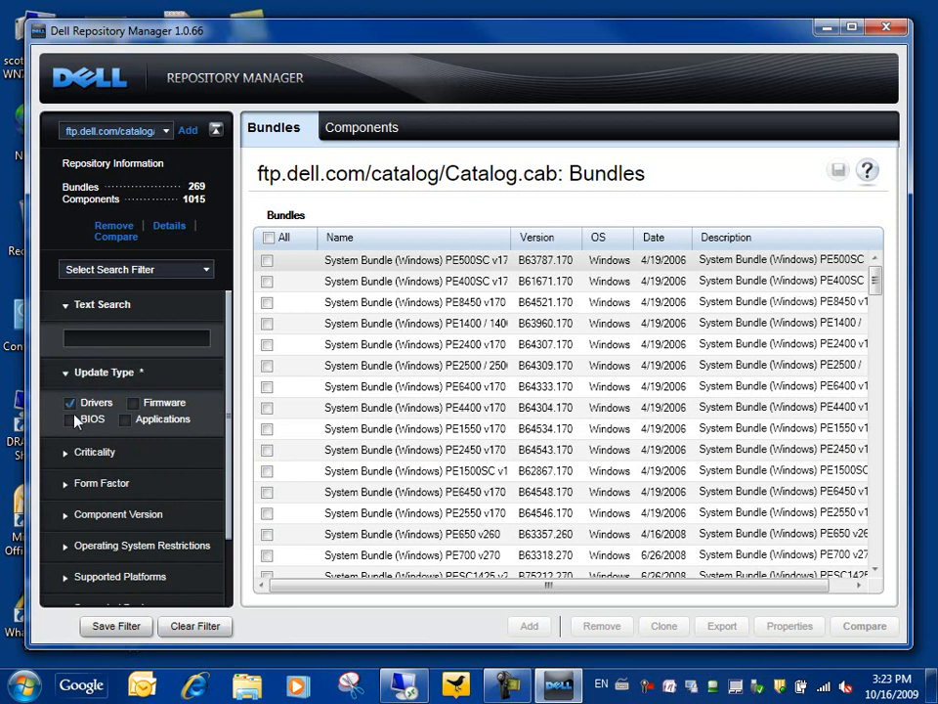
{"action": "left_click", "coordinate": [70, 418]}
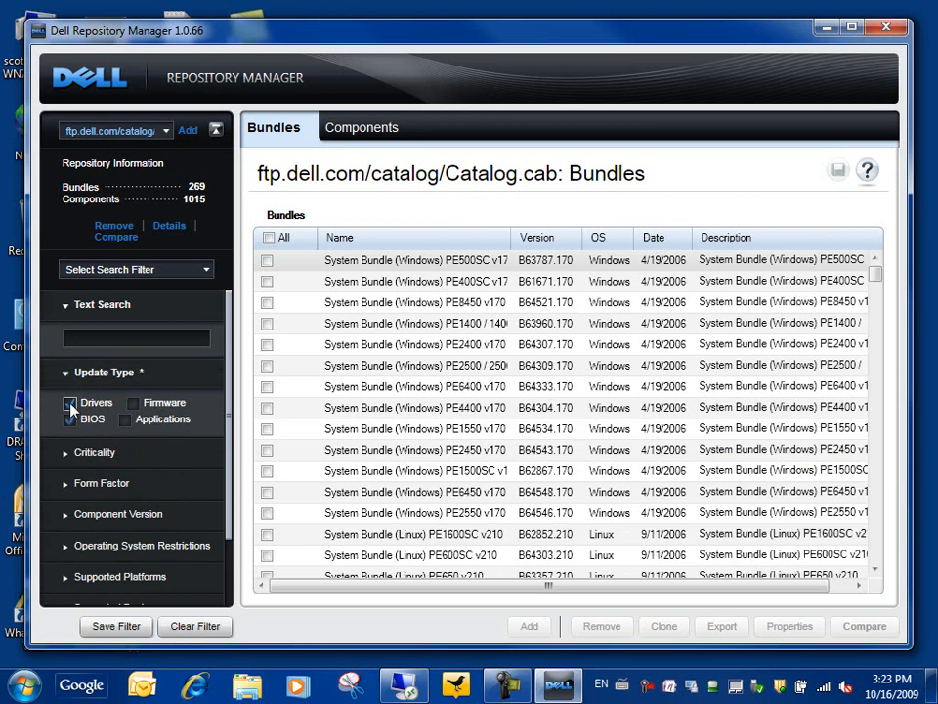
{"action": "left_click", "coordinate": [71, 404]}
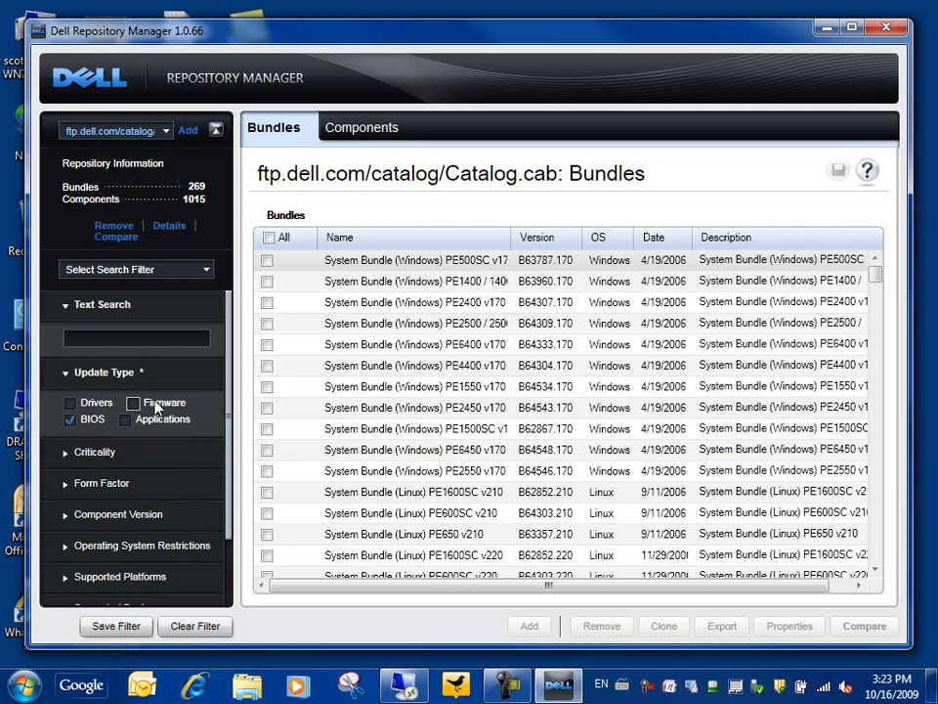
{"action": "left_click", "coordinate": [70, 419]}
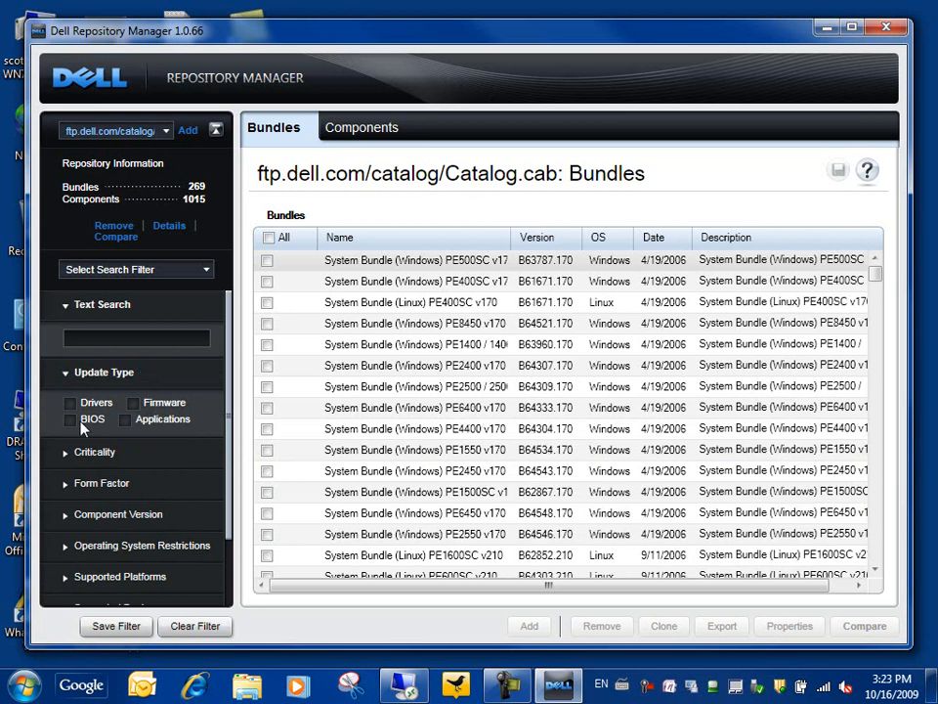
Expand Criticality, Form Factor and Component Version filters, choosing Most Recent then Contains.
{"action": "left_click", "coordinate": [69, 454]}
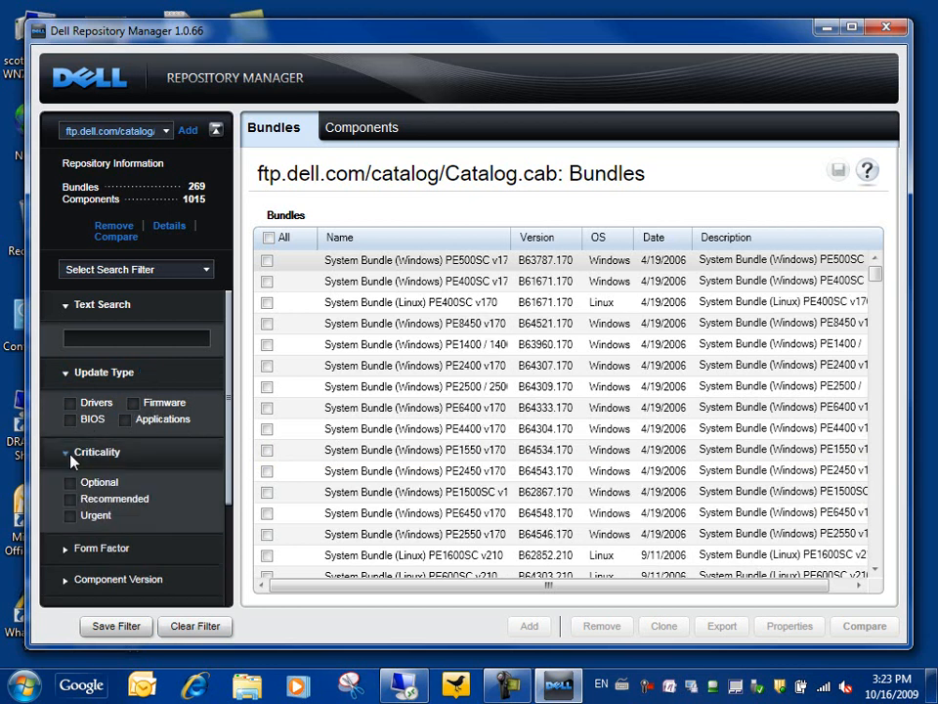
{"action": "left_click", "coordinate": [68, 552]}
{"action": "scroll", "coordinate": [130, 555], "scroll_direction": "down", "scroll_amount": 3}
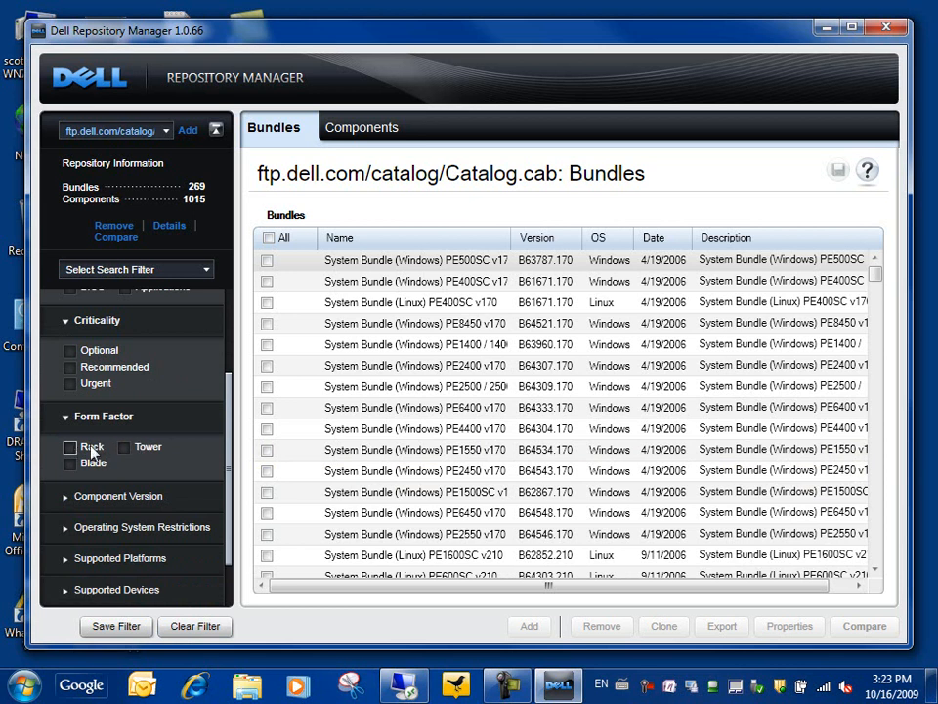
{"action": "left_click", "coordinate": [70, 500]}
{"action": "scroll", "coordinate": [166, 498], "scroll_direction": "down", "scroll_amount": 1}
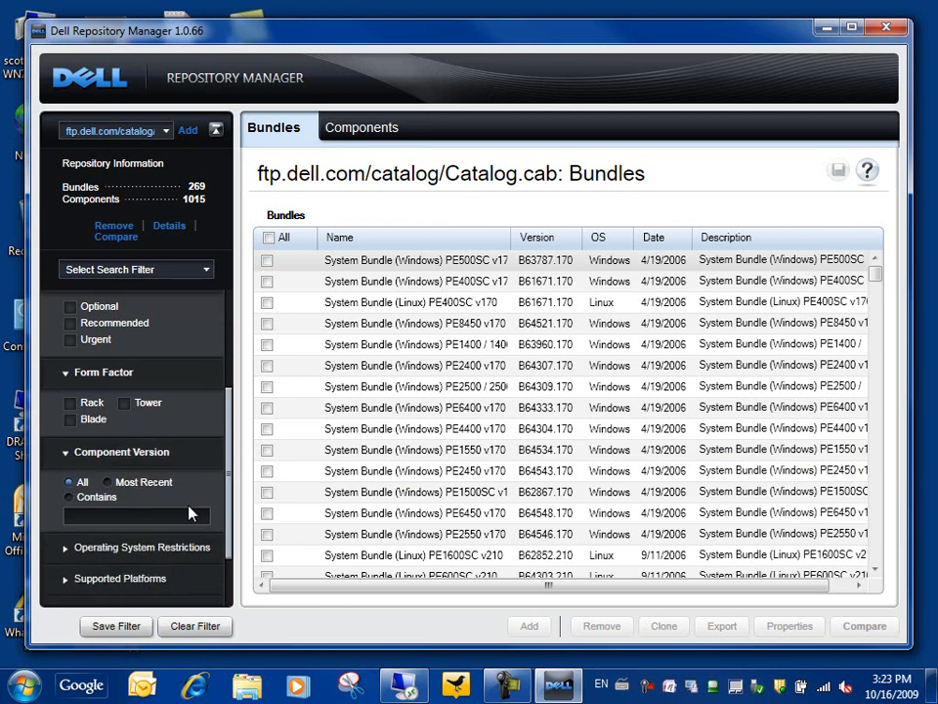
{"action": "left_click", "coordinate": [108, 483]}
{"action": "left_click", "coordinate": [70, 497]}
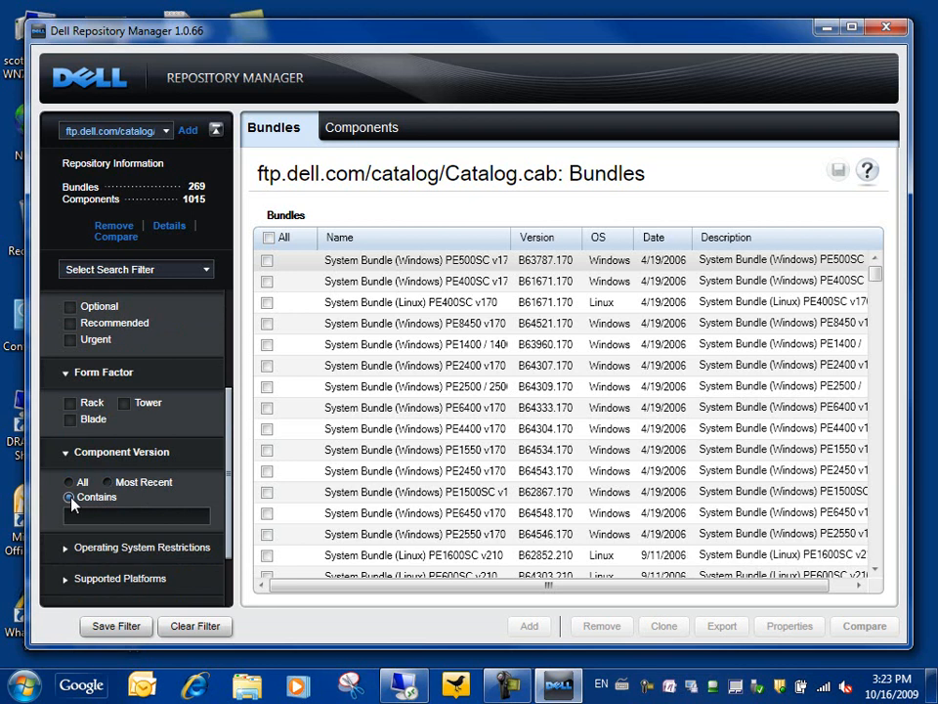
Restrict bundles to Windows, trying the Windows Server 2003 and Windows 2000 entries.
{"action": "left_click", "coordinate": [69, 549]}
{"action": "scroll", "coordinate": [220, 551], "scroll_direction": "down", "scroll_amount": 3}
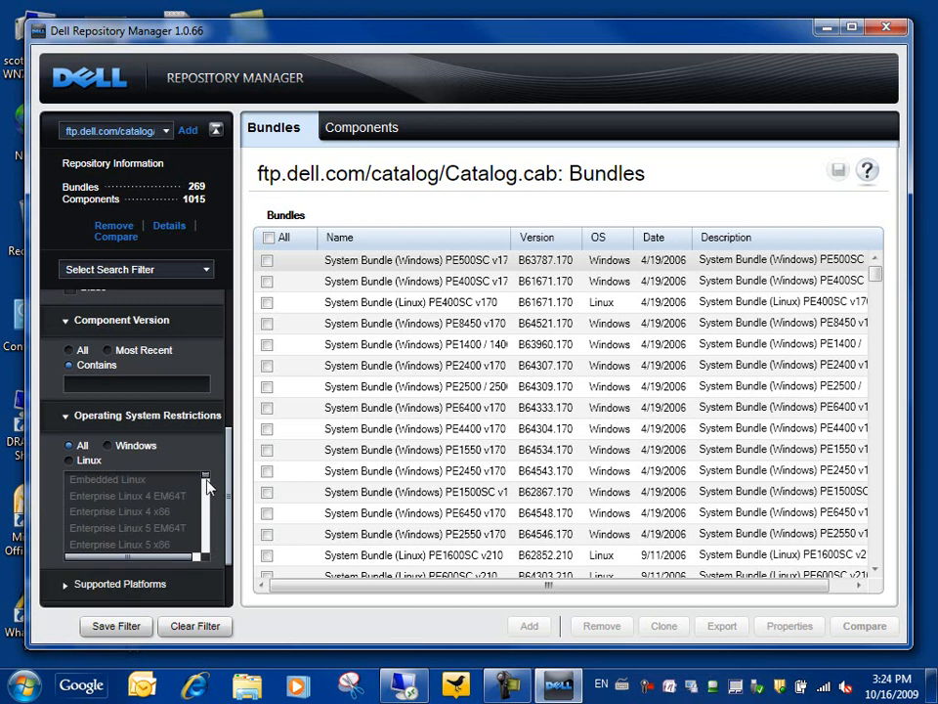
{"action": "left_click", "coordinate": [108, 447]}
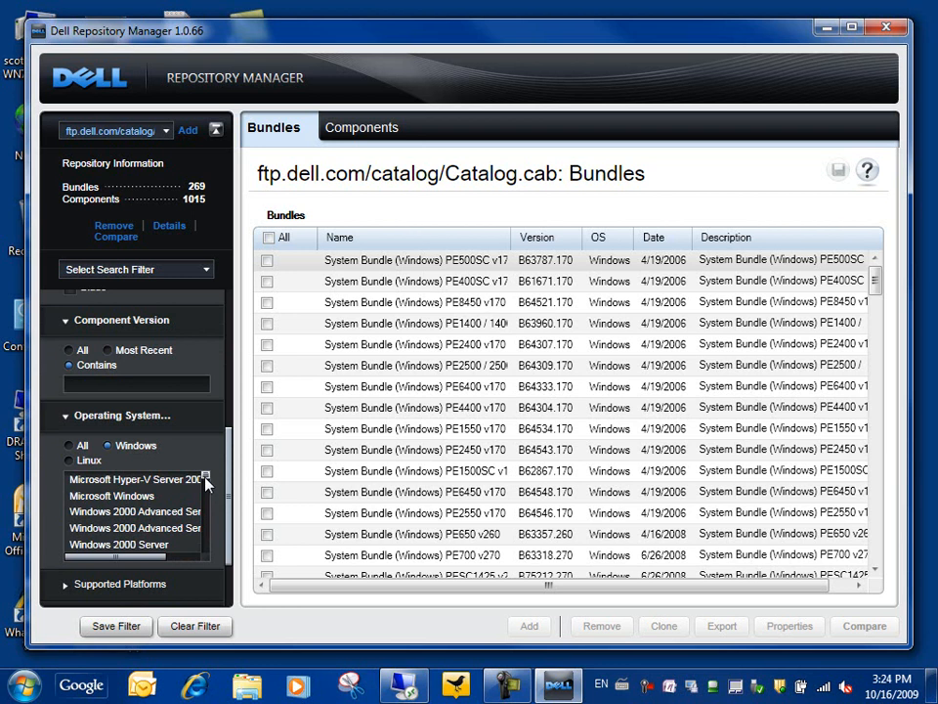
{"action": "left_click_drag", "start_coordinate": [206, 488], "coordinate": [207, 494]}
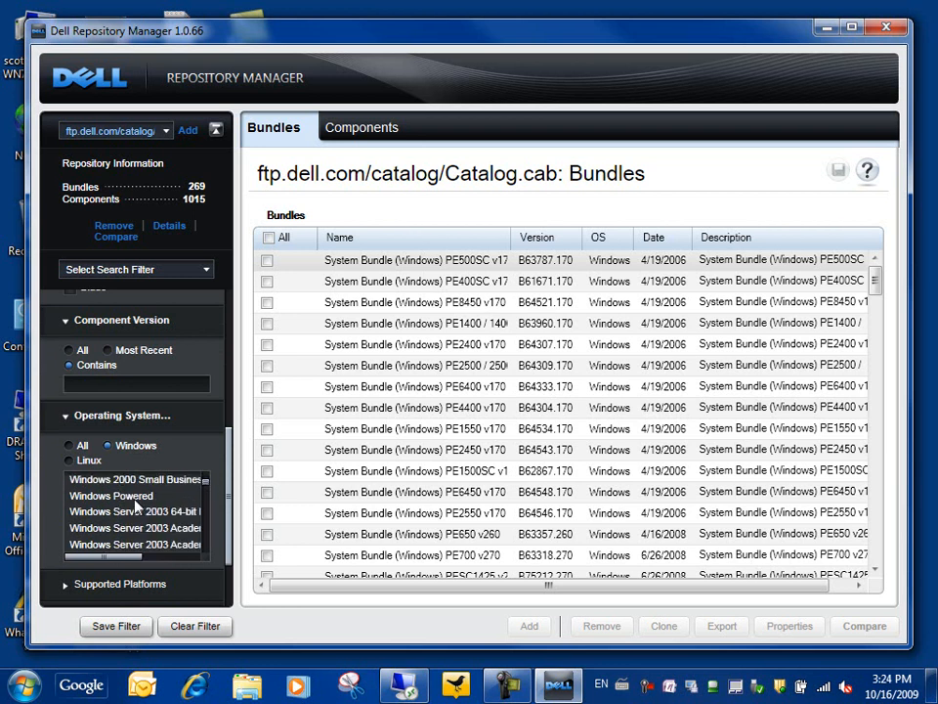
{"action": "left_click", "coordinate": [134, 529]}
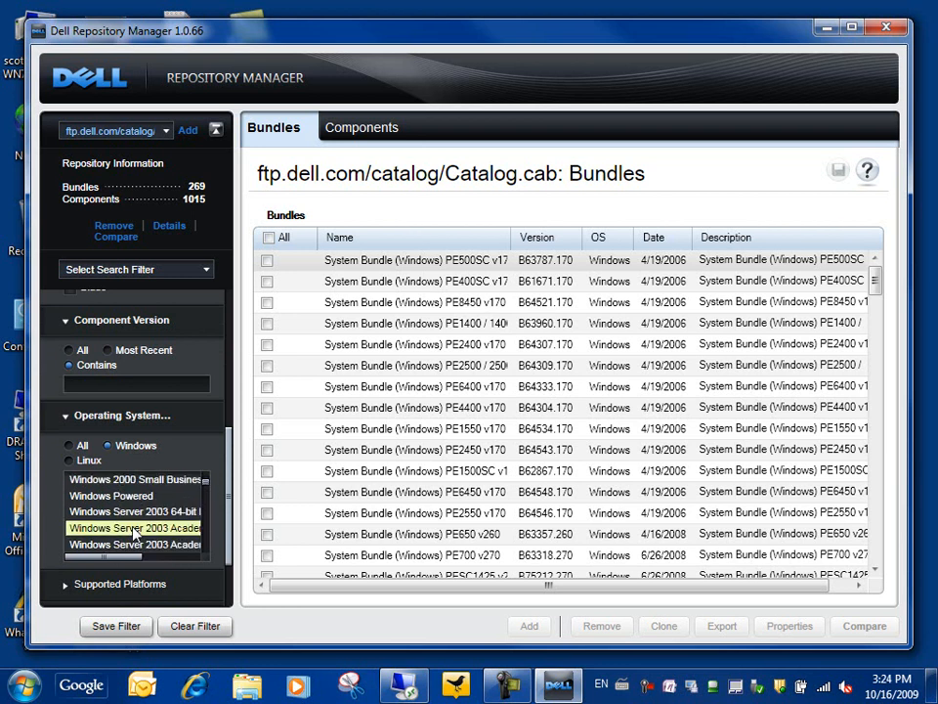
{"action": "left_click", "coordinate": [136, 511], "text": "ctrl"}
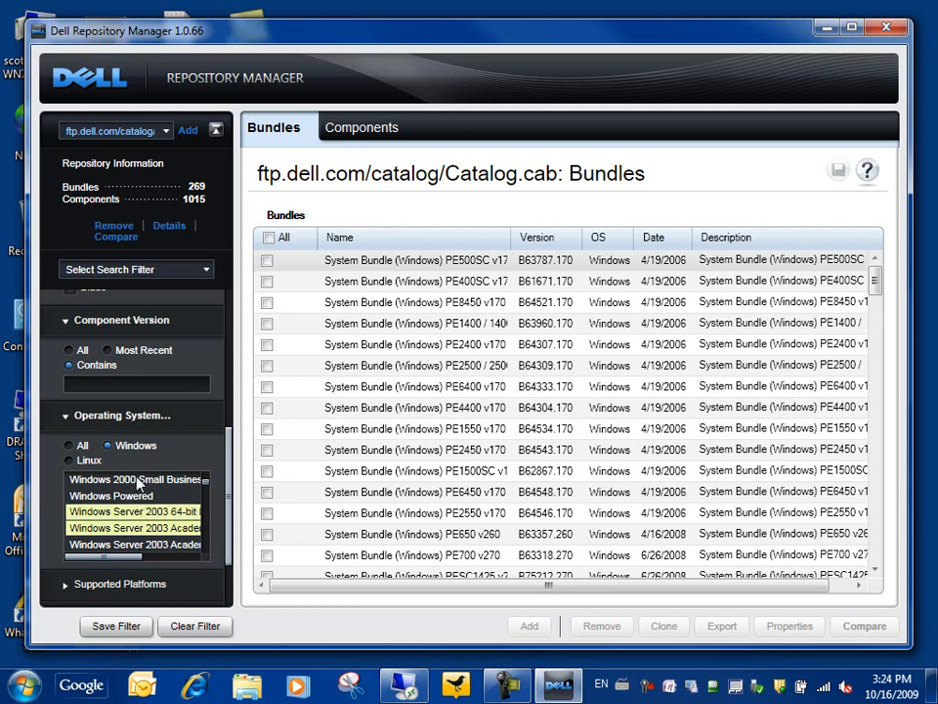
{"action": "left_click", "coordinate": [138, 480], "text": "ctrl"}
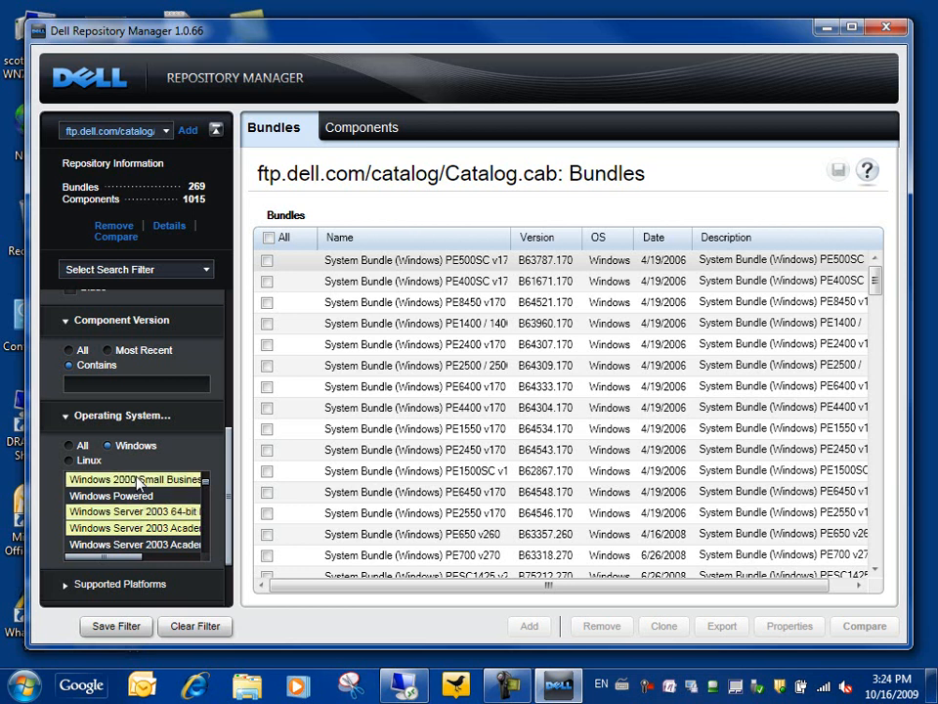
{"action": "left_click", "coordinate": [138, 480]}
Clear all filters back to All and expand the Supported Platforms list.
{"action": "left_click_drag", "start_coordinate": [226, 548], "coordinate": [233, 603]}
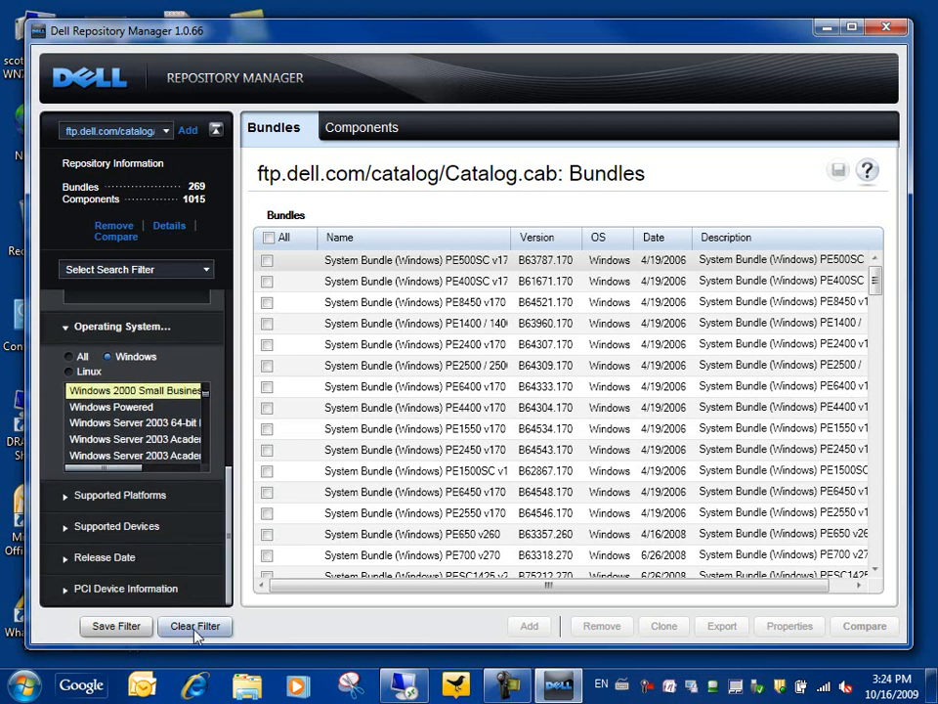
{"action": "left_click", "coordinate": [198, 626]}
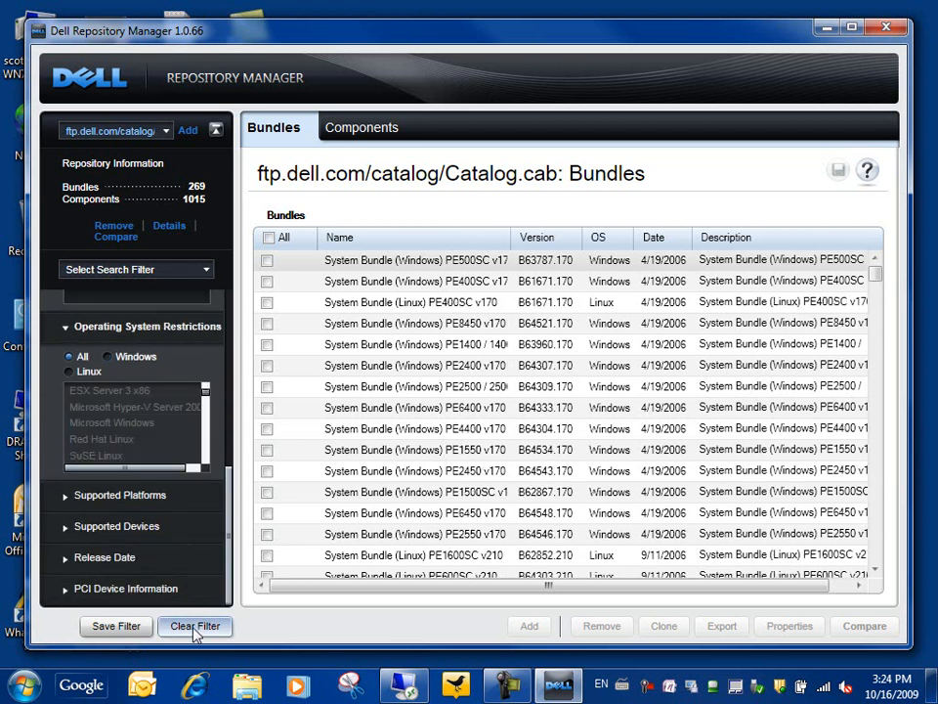
{"action": "left_click", "coordinate": [69, 496]}
Filter to PowerEdge 2950 and 2970, leaving eight v310/v320 bundles listed.
{"action": "left_click_drag", "start_coordinate": [226, 524], "coordinate": [225, 550]}
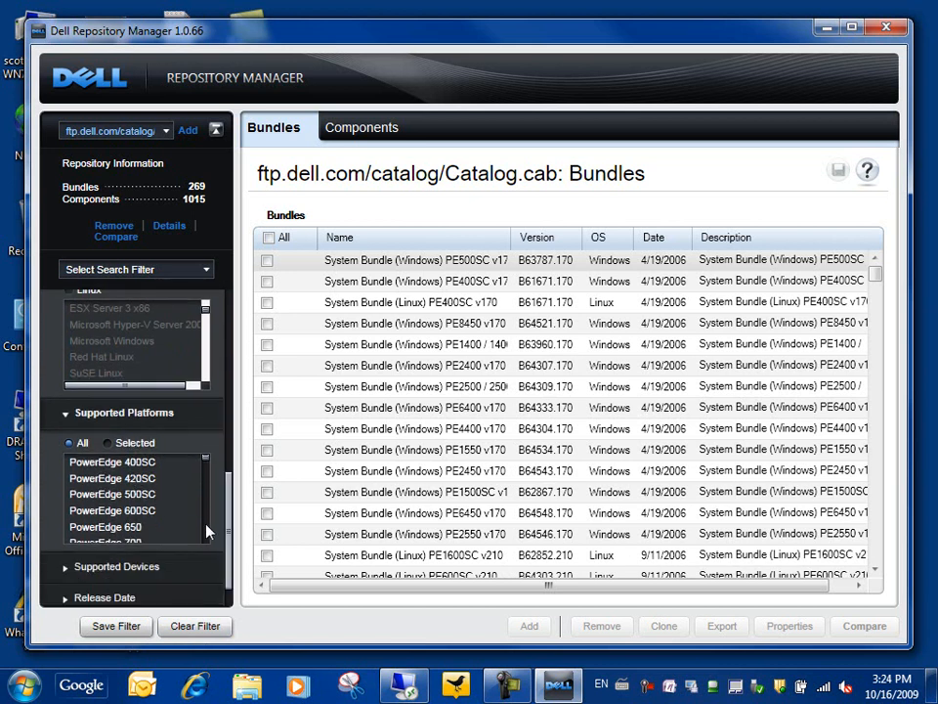
{"action": "scroll", "coordinate": [208, 530], "scroll_direction": "down", "scroll_amount": 7}
{"action": "scroll", "coordinate": [206, 531], "scroll_direction": "down", "scroll_amount": 5}
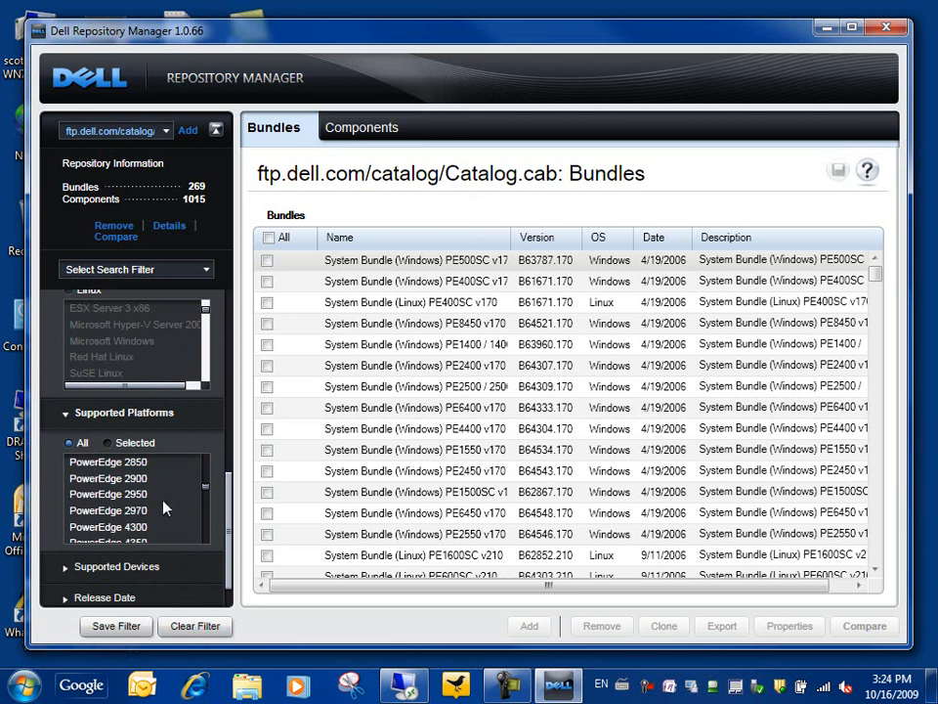
{"action": "left_click", "coordinate": [137, 496]}
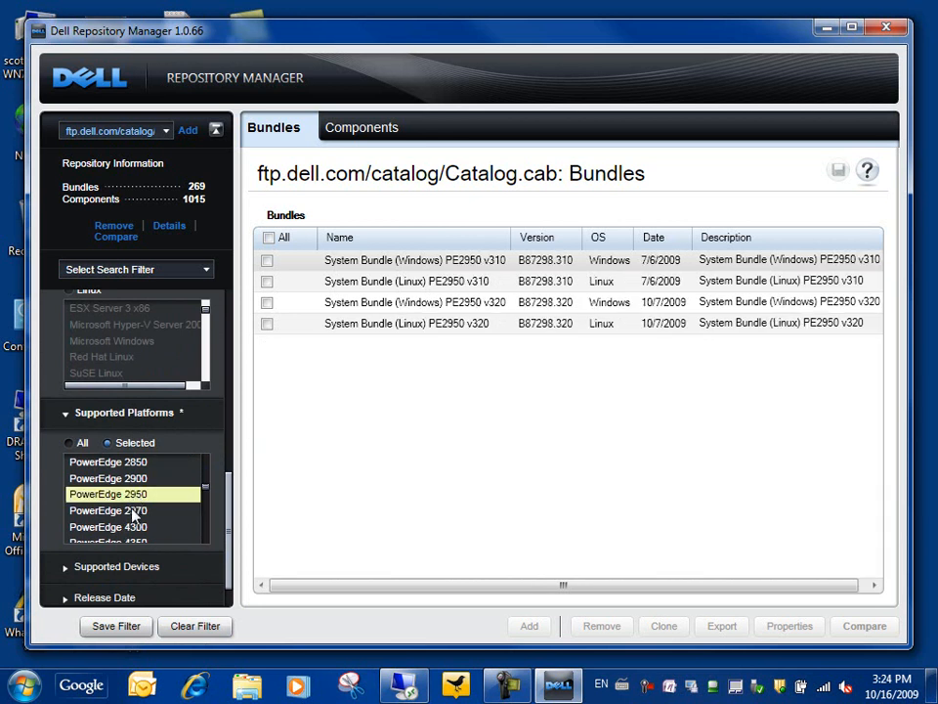
{"action": "left_click", "coordinate": [137, 511]}
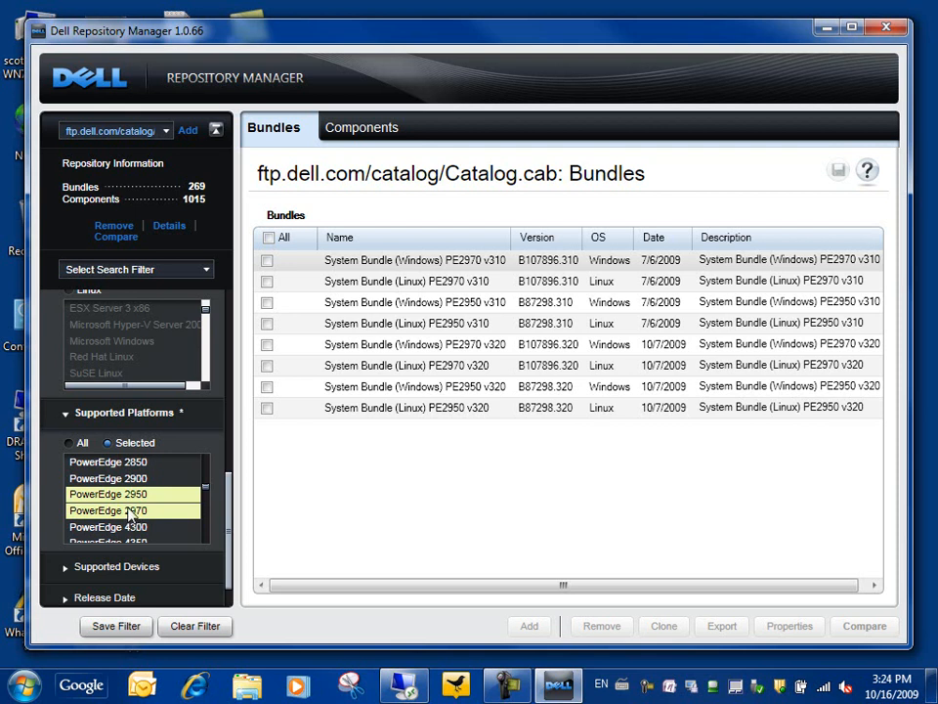
{"action": "left_click", "coordinate": [88, 567]}
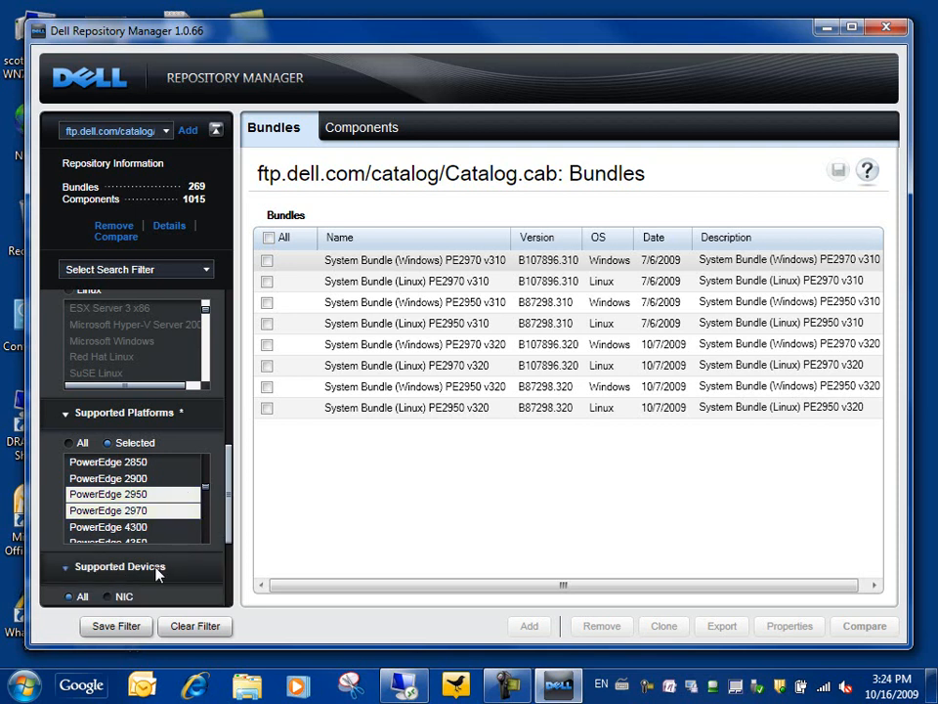
Filter bundles by the exact release date October 16, 2009.
{"action": "scroll", "coordinate": [233, 533], "scroll_direction": "down", "scroll_amount": 1}
{"action": "scroll", "coordinate": [233, 537], "scroll_direction": "down", "scroll_amount": 5}
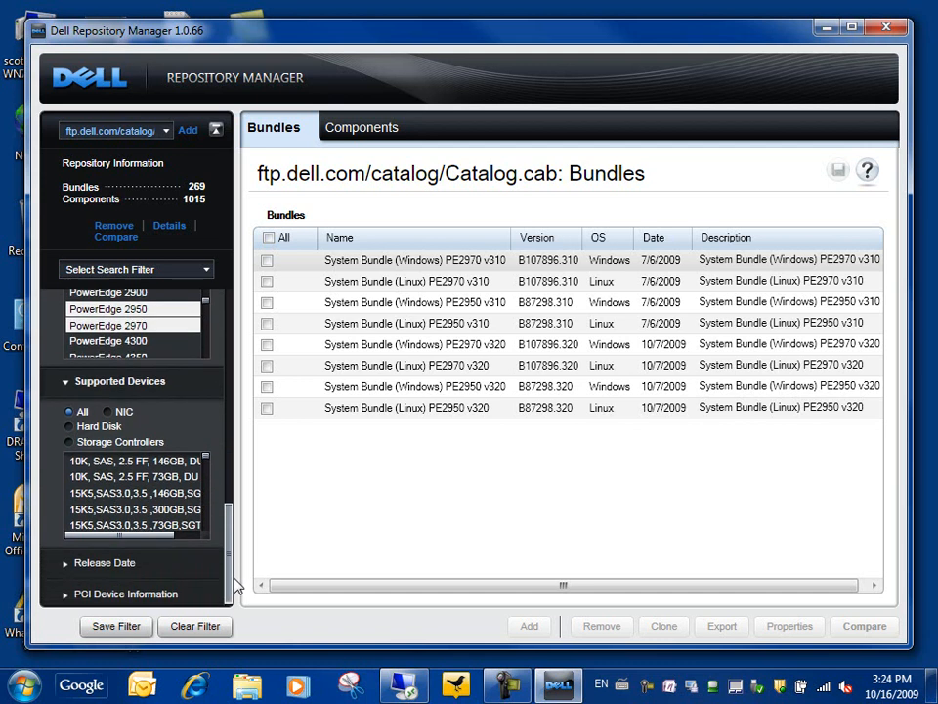
{"action": "scroll", "coordinate": [209, 528], "scroll_direction": "down", "scroll_amount": 6}
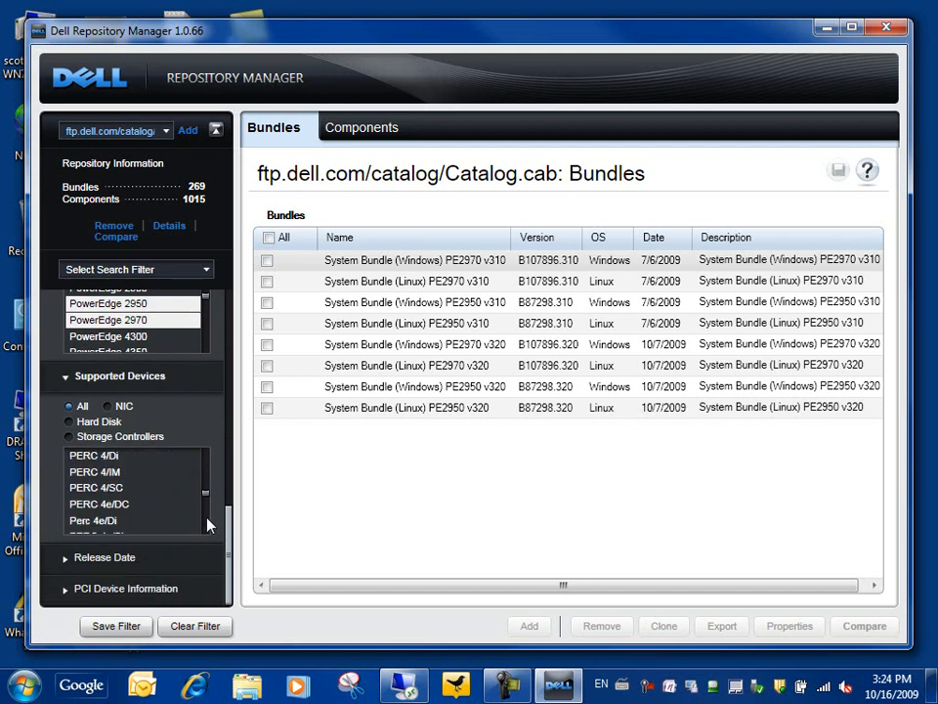
{"action": "left_click", "coordinate": [164, 559]}
{"action": "scroll", "coordinate": [192, 534], "scroll_direction": "down", "scroll_amount": 2}
{"action": "scroll", "coordinate": [233, 567], "scroll_direction": "down", "scroll_amount": 3}
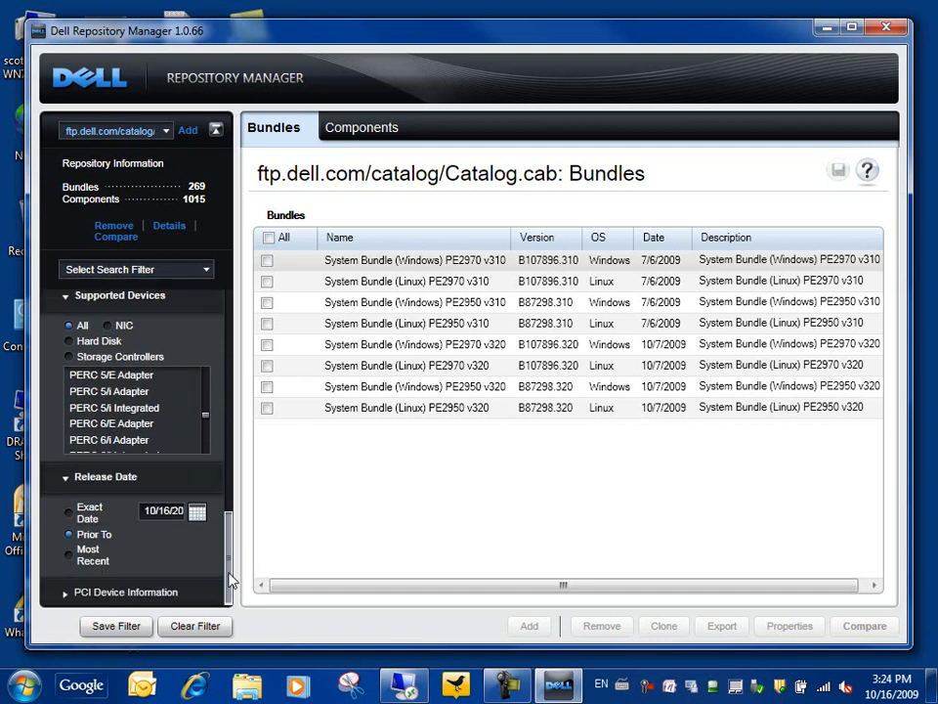
{"action": "left_click", "coordinate": [70, 509]}
{"action": "left_click", "coordinate": [198, 510]}
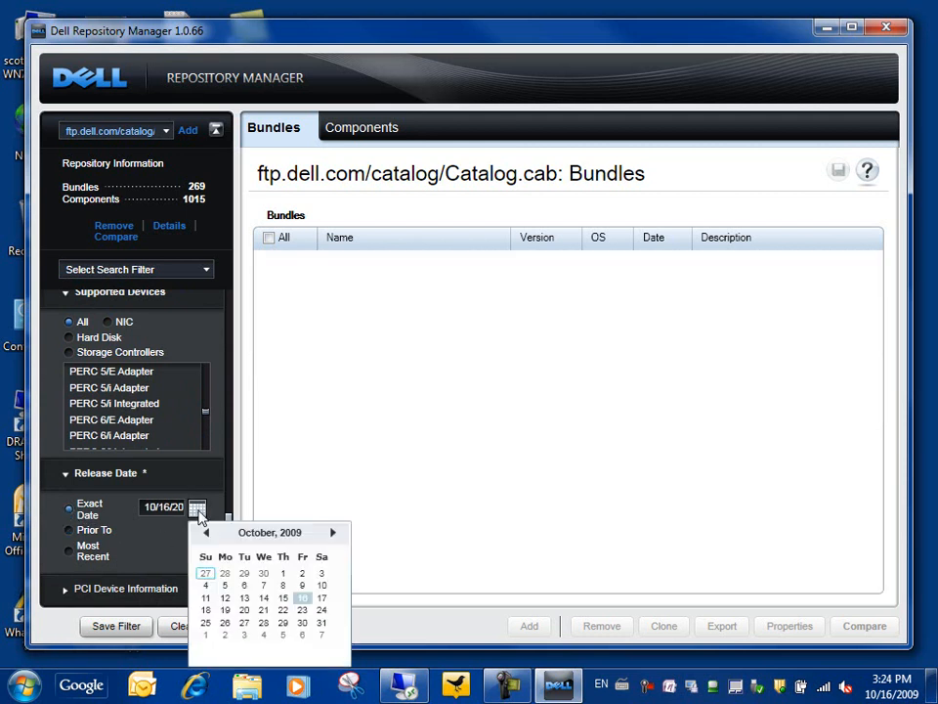
{"action": "left_click", "coordinate": [303, 599]}
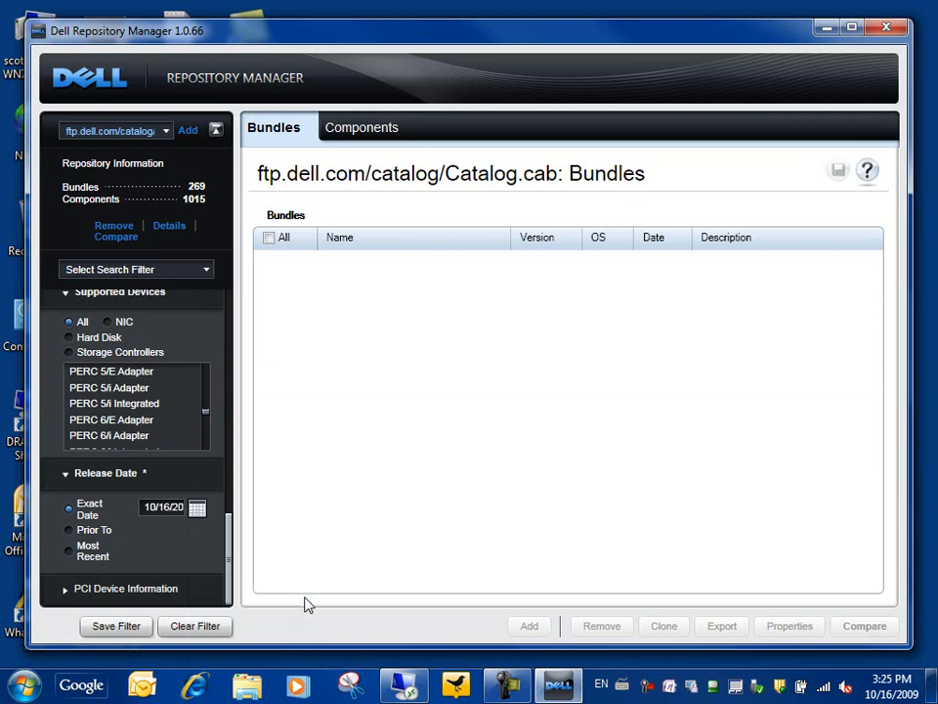
Try the Prior To and Most Recent date options, view PCI Device Information, then clear filters.
{"action": "left_click", "coordinate": [86, 533]}
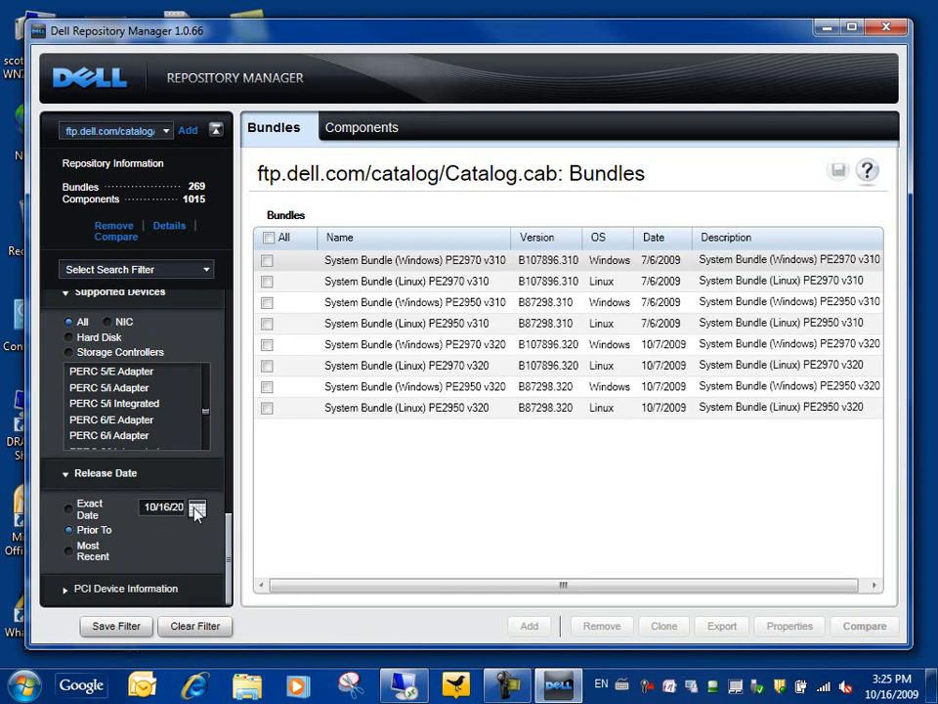
{"action": "left_click", "coordinate": [69, 551]}
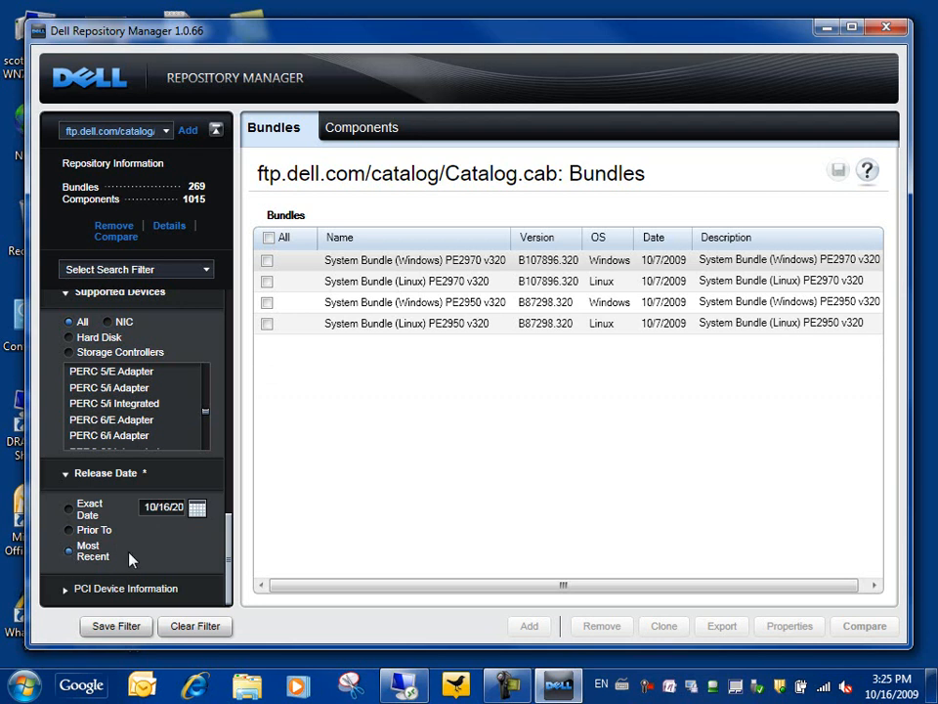
{"action": "left_click", "coordinate": [137, 587]}
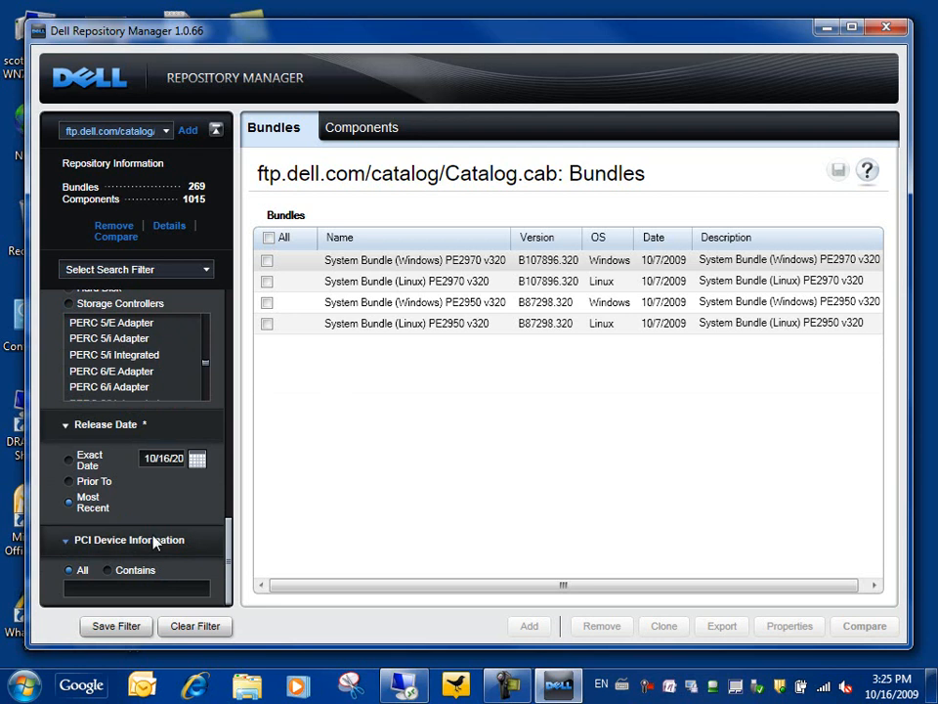
{"action": "left_click", "coordinate": [195, 626]}
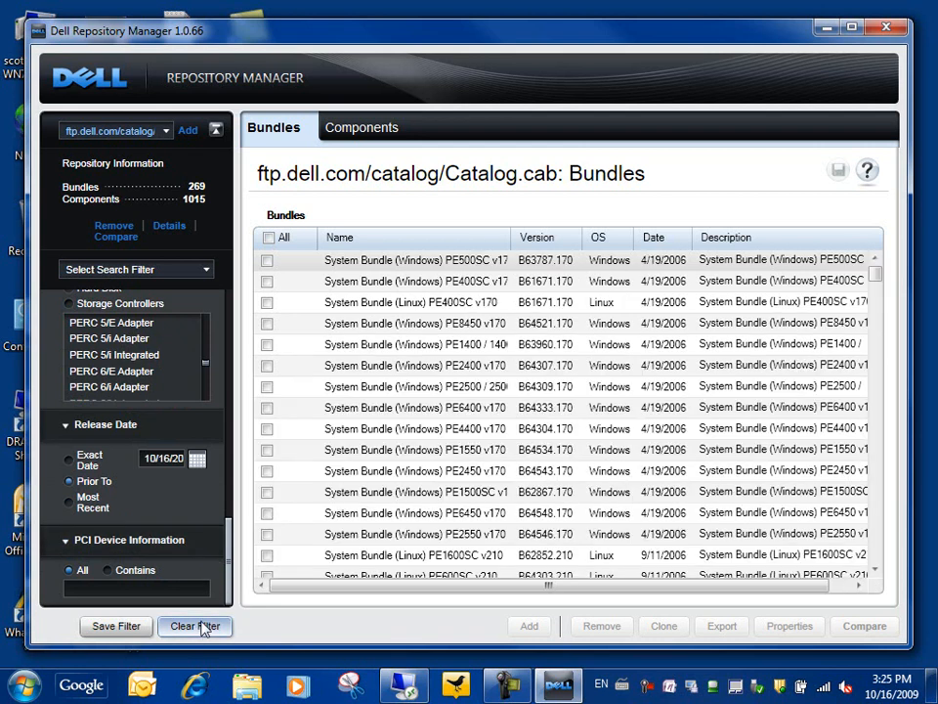
Filter to PowerEdge 2970 and export the ticked Windows PE2970 v320 system bundle.
{"action": "left_click_drag", "start_coordinate": [231, 559], "coordinate": [224, 316]}
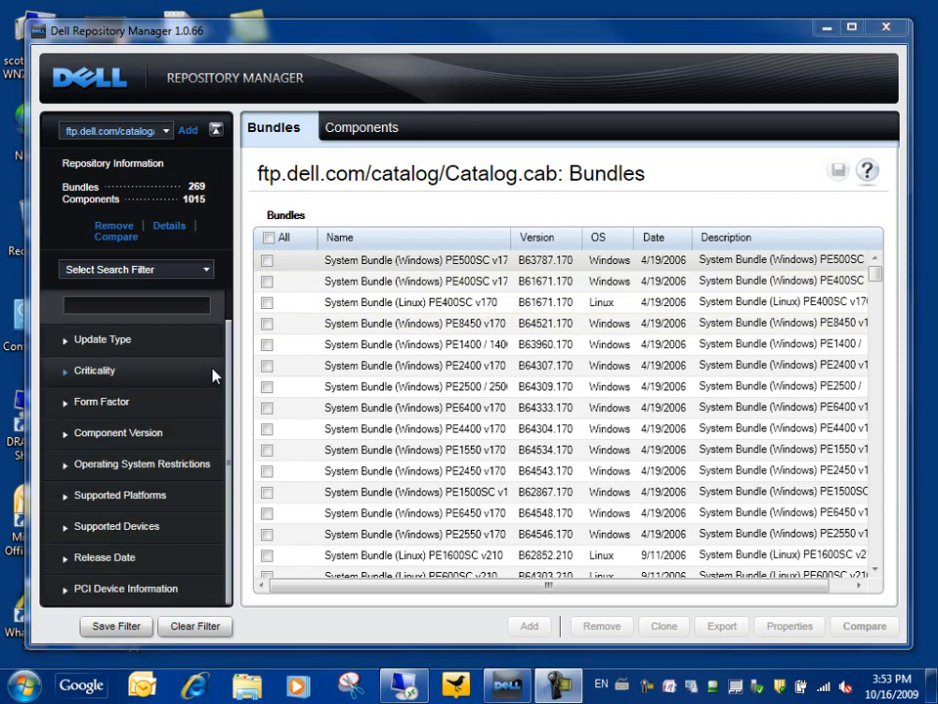
{"action": "left_click", "coordinate": [60, 501]}
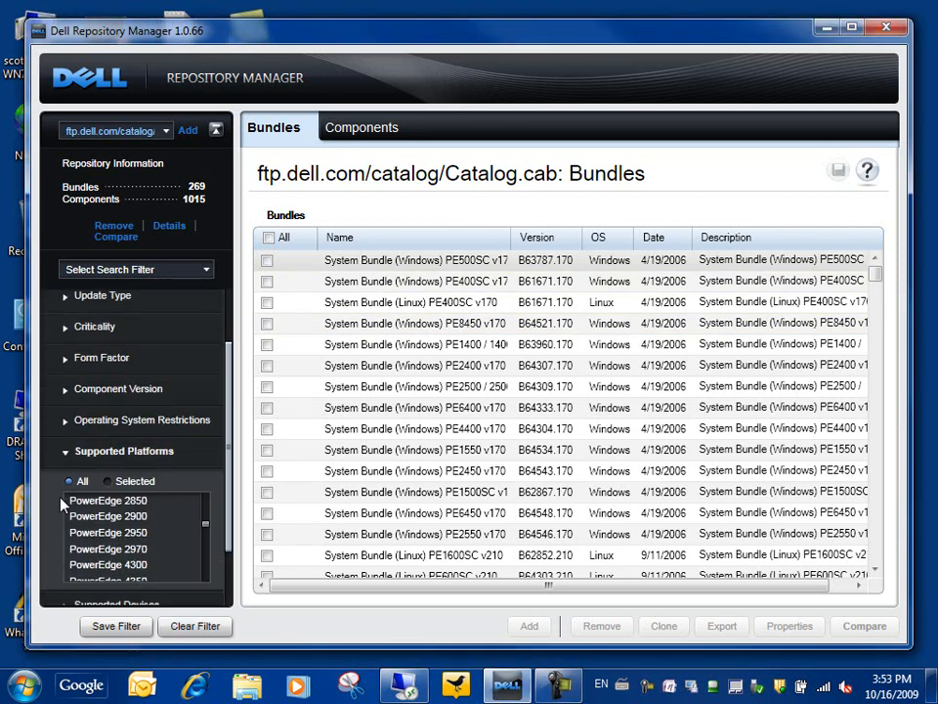
{"action": "left_click", "coordinate": [107, 481]}
{"action": "left_click", "coordinate": [132, 549]}
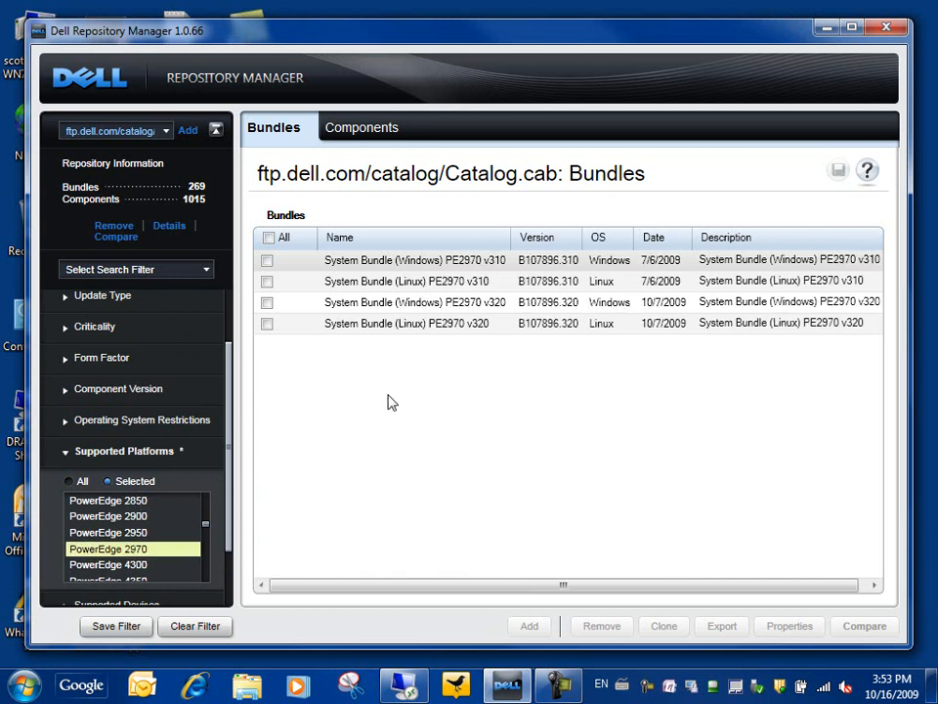
{"action": "left_click", "coordinate": [267, 303]}
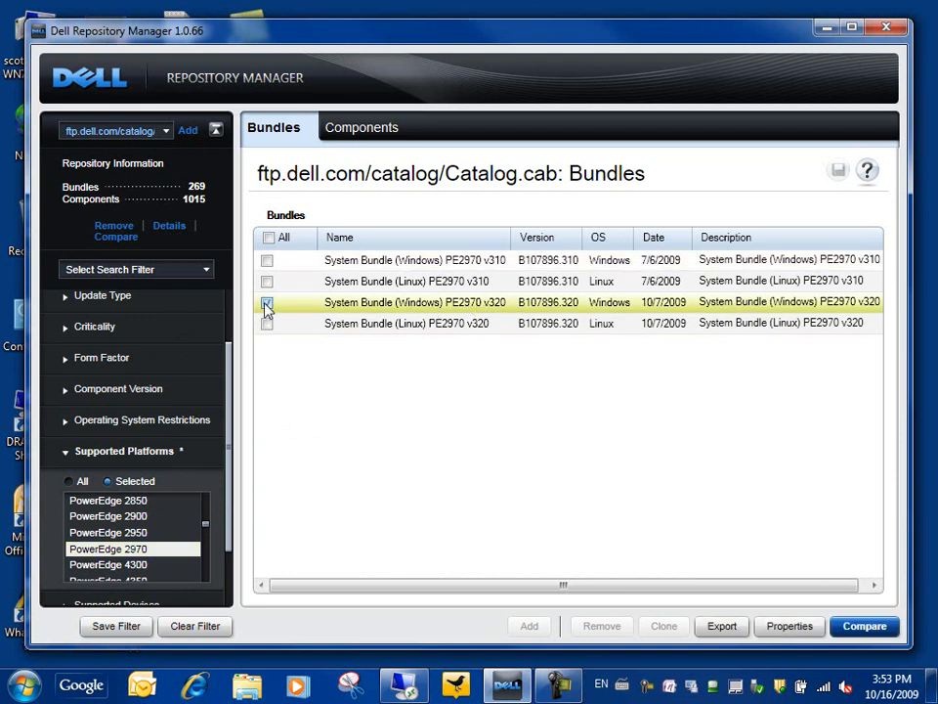
{"action": "left_click", "coordinate": [720, 627]}
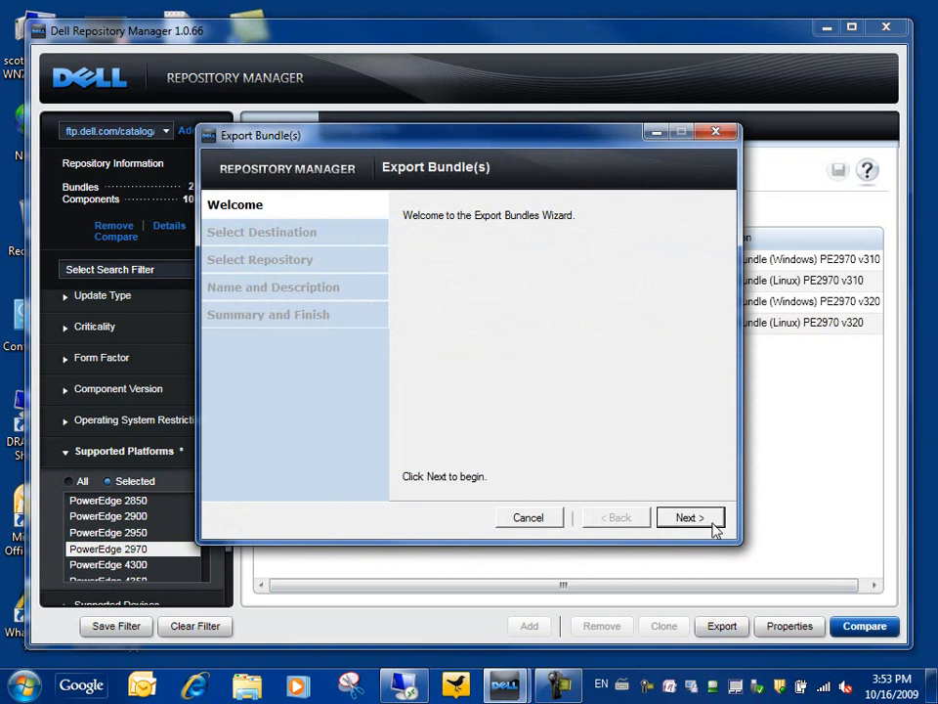
Export the bundle as a new repository named 2970, described '2970s in lab'.
{"action": "left_click", "coordinate": [689, 518]}
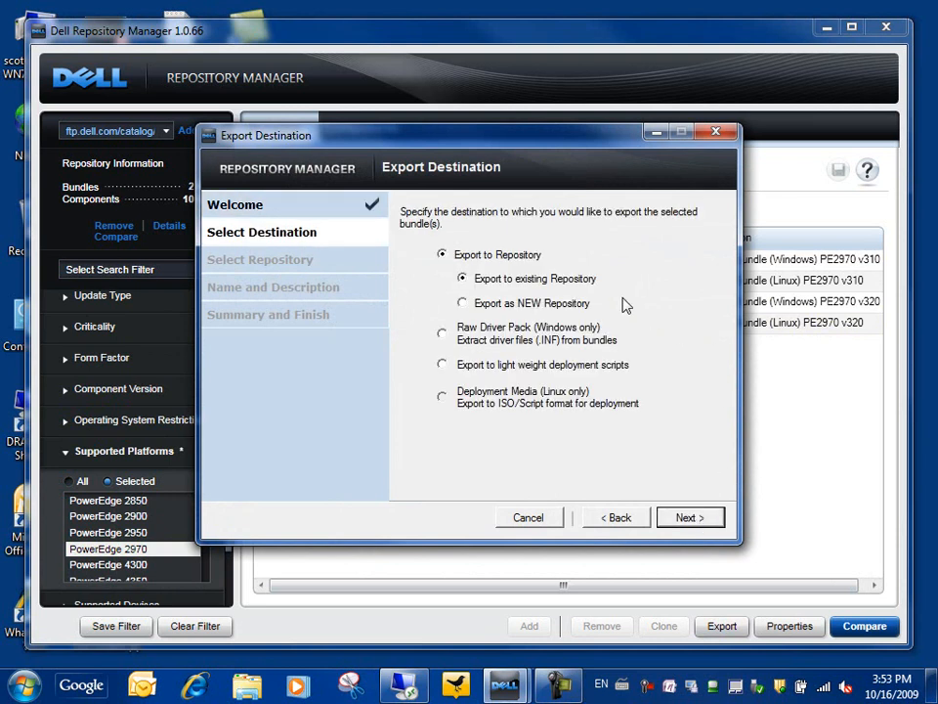
{"action": "left_click", "coordinate": [479, 305]}
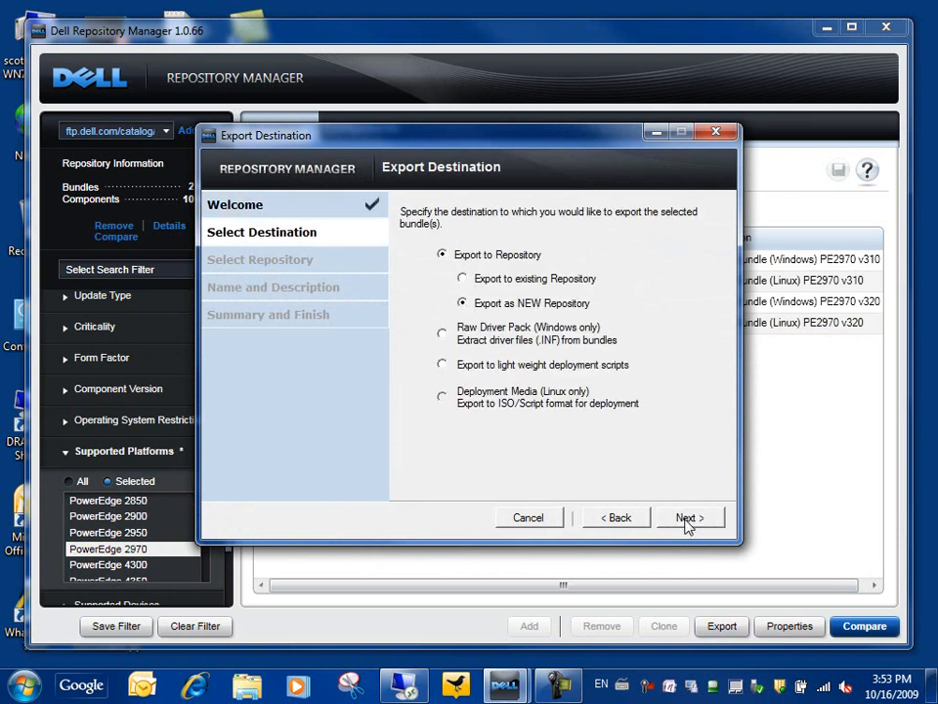
{"action": "left_click", "coordinate": [689, 518]}
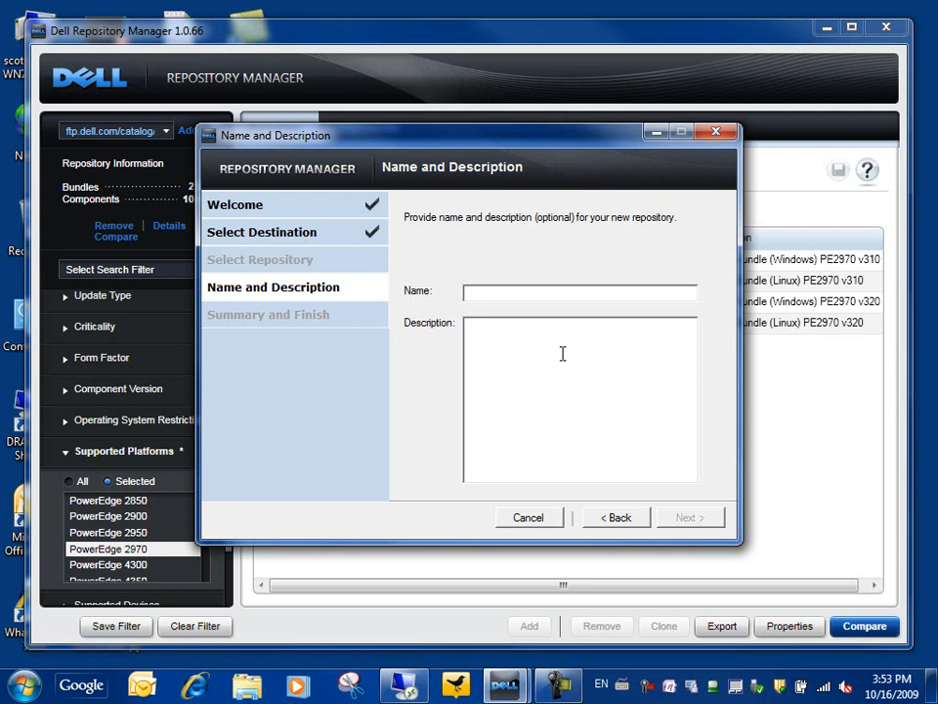
{"action": "type", "text": "2970"}
{"action": "type", "text": "2970"}
{"action": "type", "text": "s in lab"}
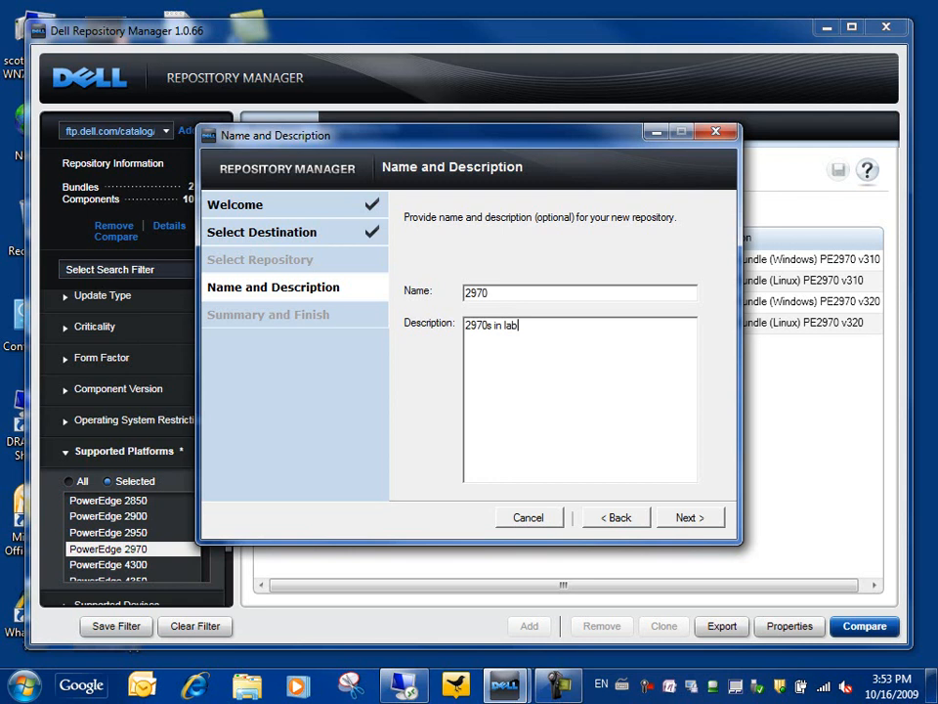
{"action": "left_click", "coordinate": [688, 519]}
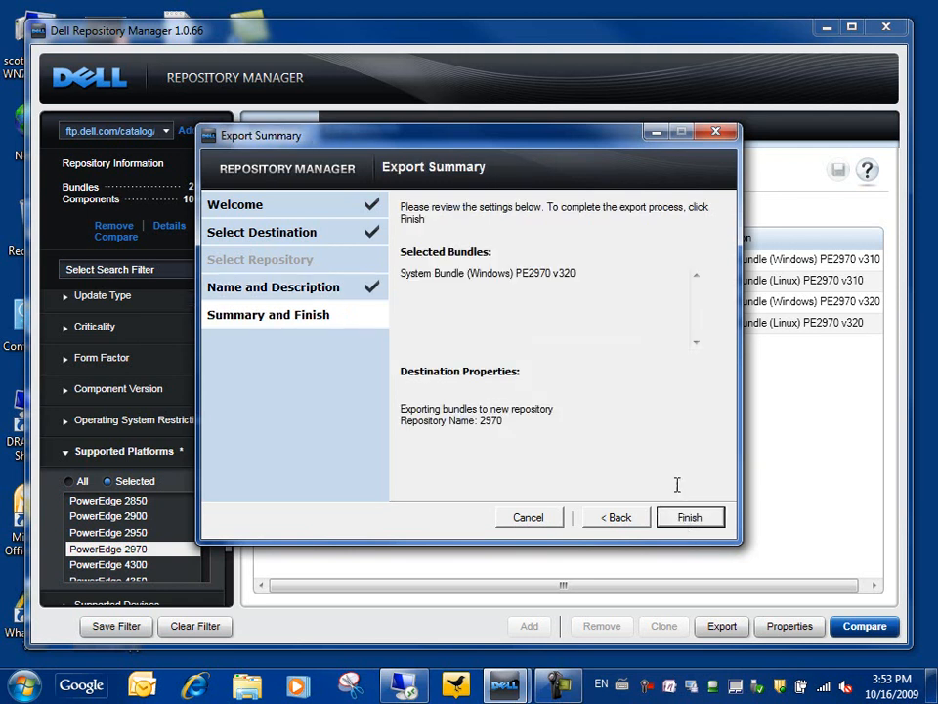
{"action": "left_click", "coordinate": [690, 521]}
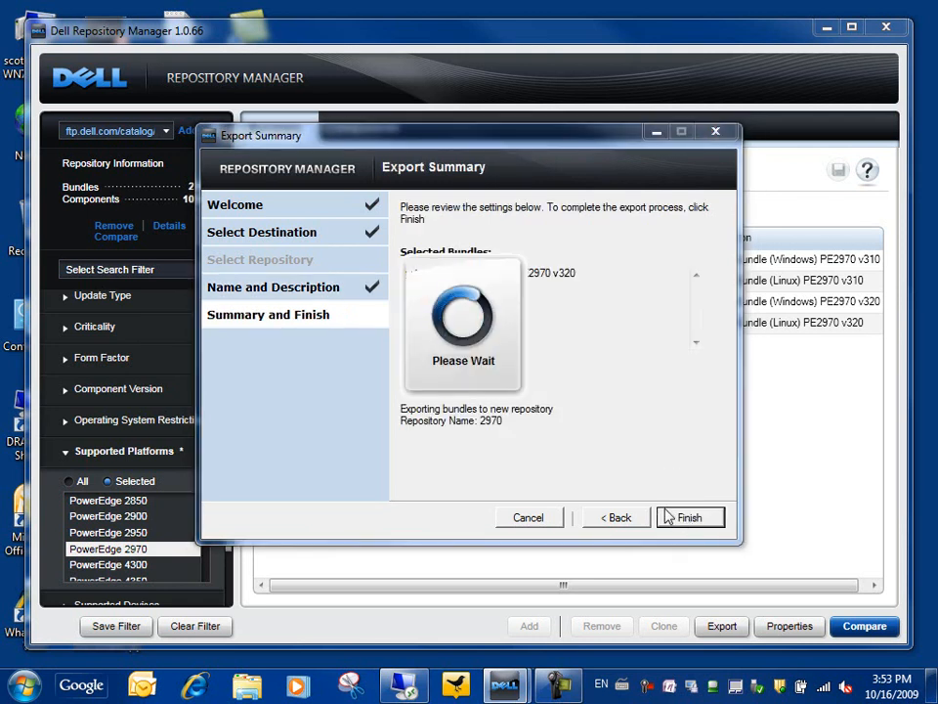
{"action": "left_click", "coordinate": [546, 408]}
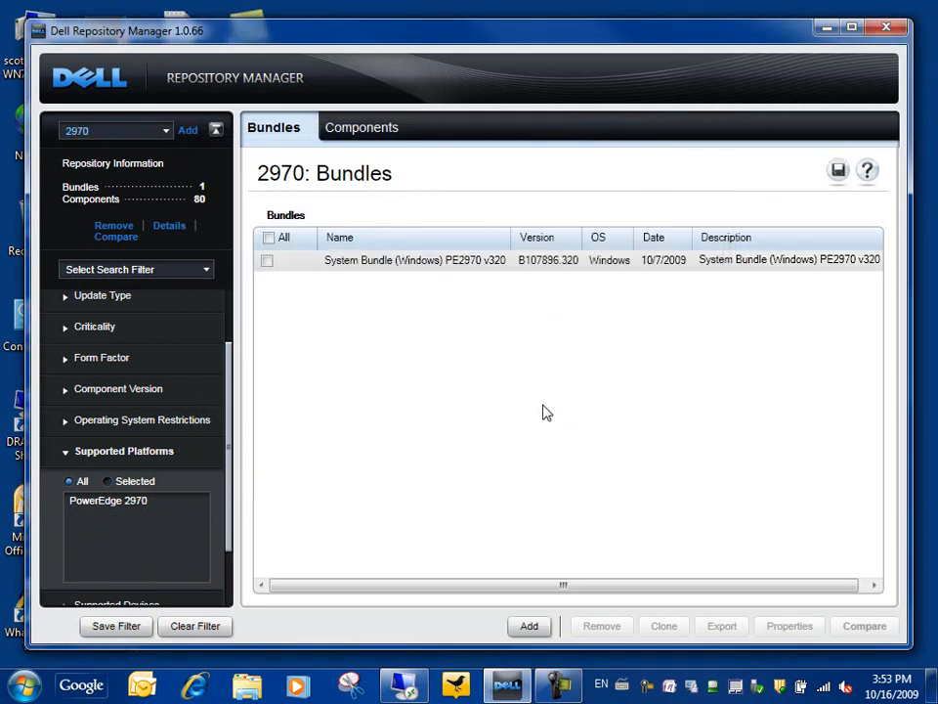
Keep the 2970 repository loaded and list its 80 components.
{"action": "left_click", "coordinate": [167, 133]}
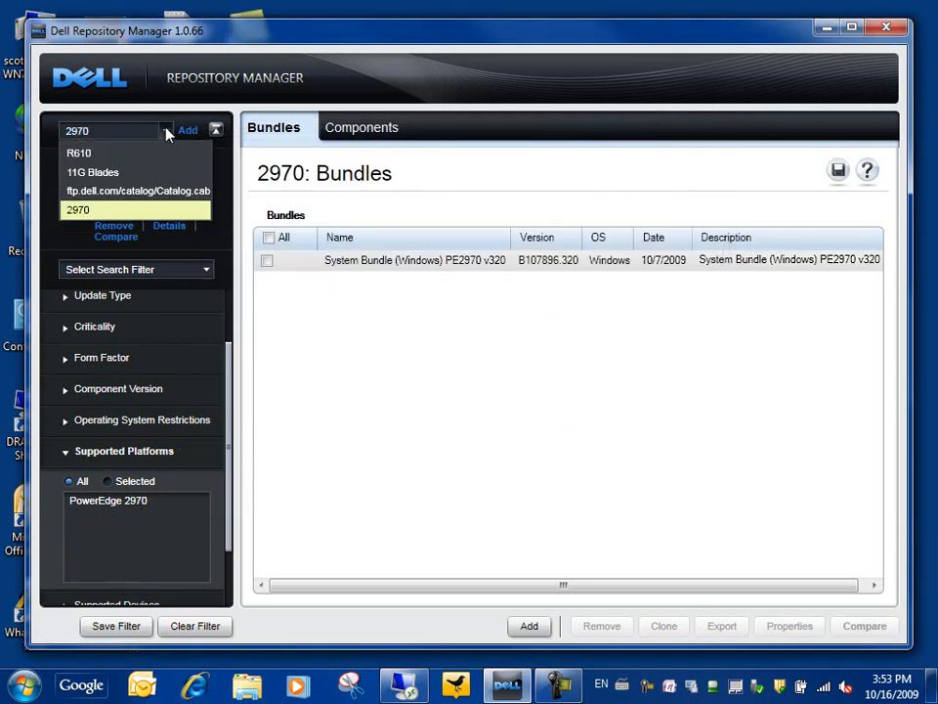
{"action": "left_click", "coordinate": [86, 210]}
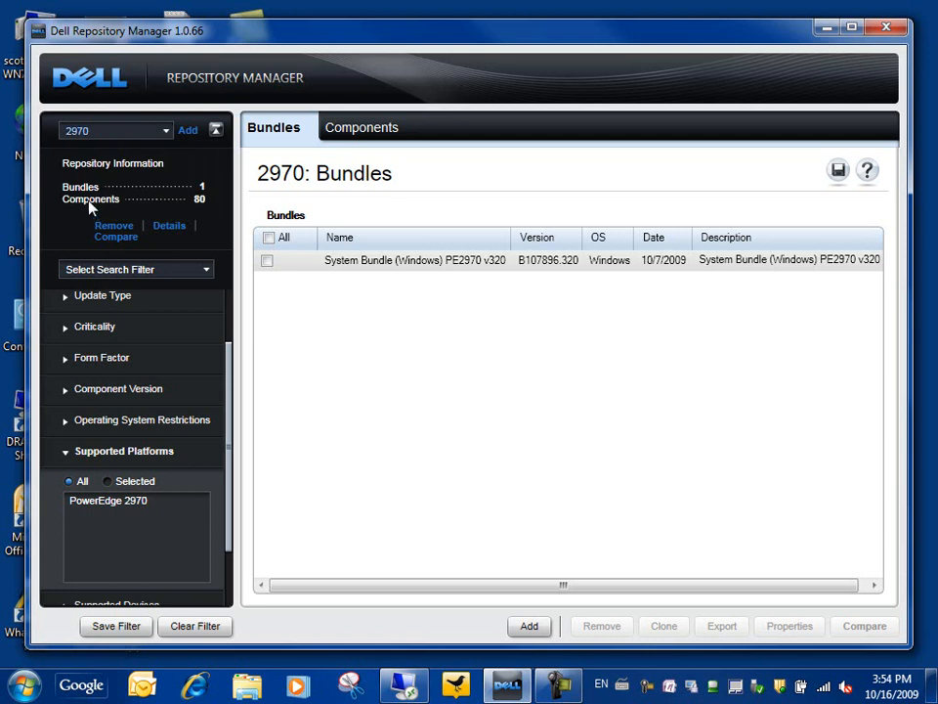
{"action": "left_click", "coordinate": [201, 205]}
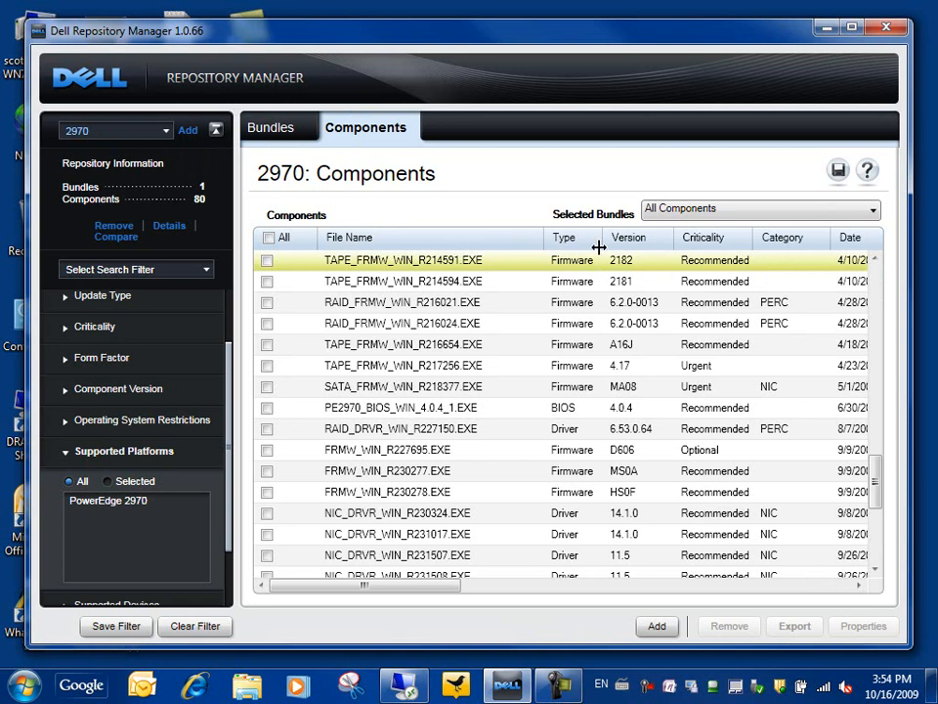
Sort by type and export PE2970_BIOS_WIN_4.0.4_1.EXE plus ESM_FRMW_WIN_R149431.EXE backplane firmware.
{"action": "left_click", "coordinate": [565, 237]}
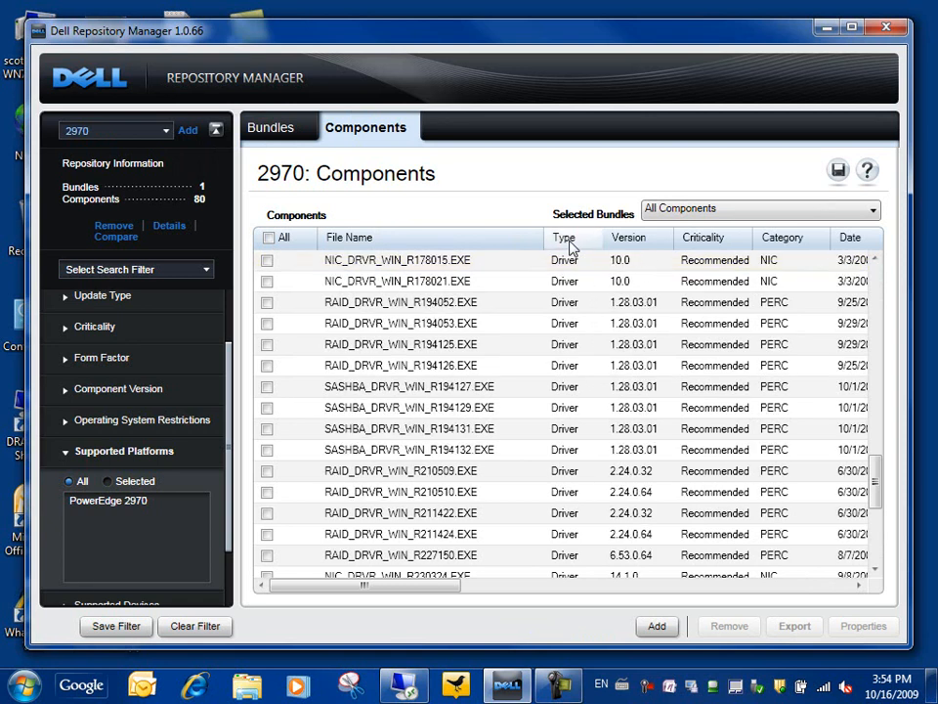
{"action": "left_click_drag", "start_coordinate": [879, 473], "coordinate": [870, 262]}
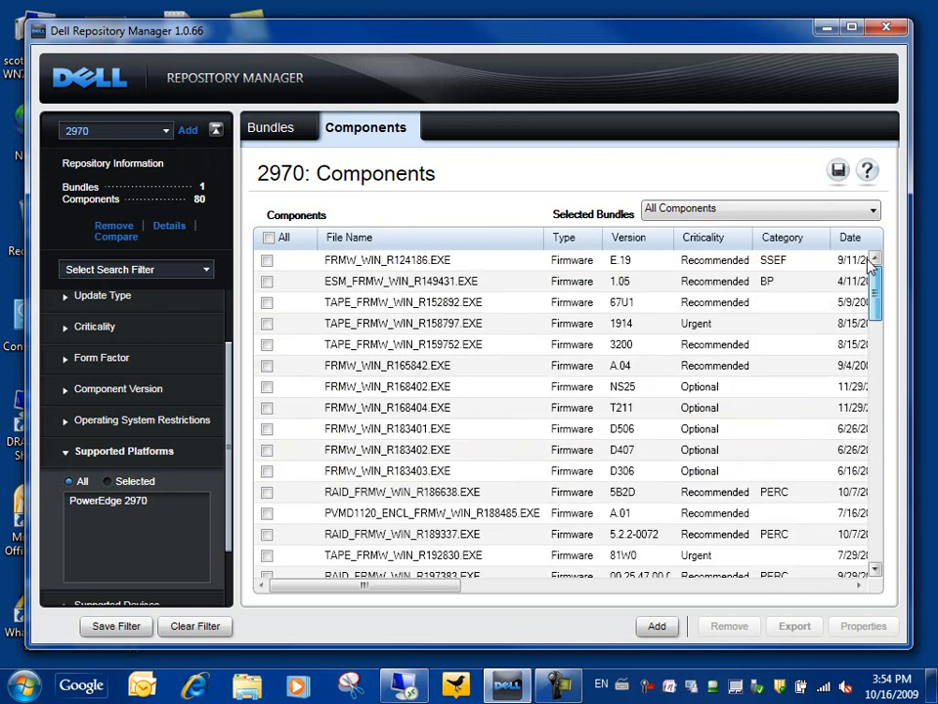
{"action": "left_click", "coordinate": [573, 244]}
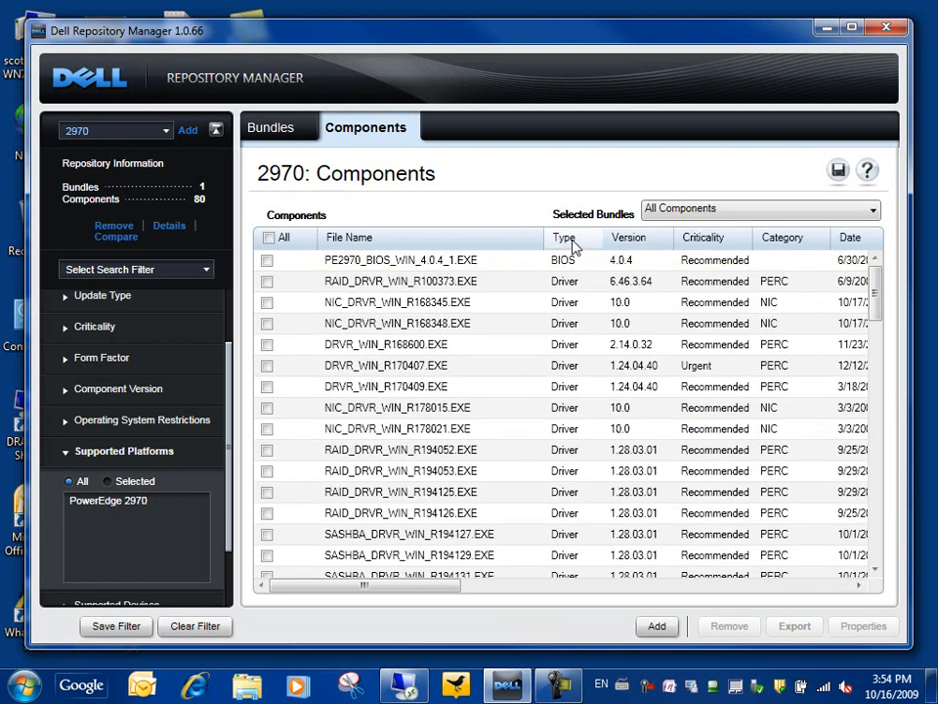
{"action": "left_click", "coordinate": [267, 260]}
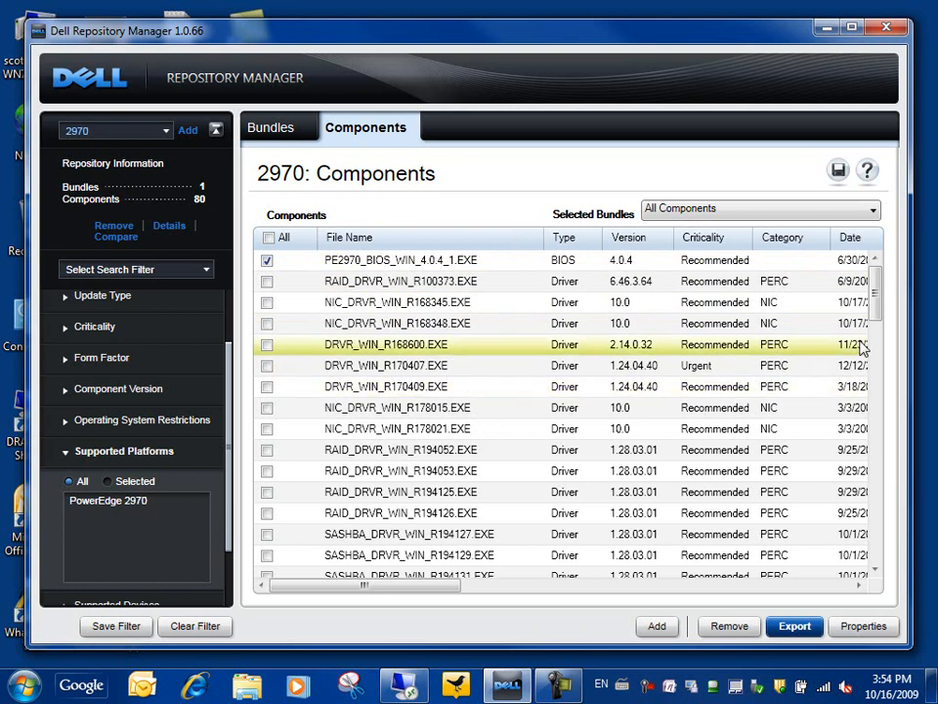
{"action": "left_click_drag", "start_coordinate": [878, 299], "coordinate": [878, 423]}
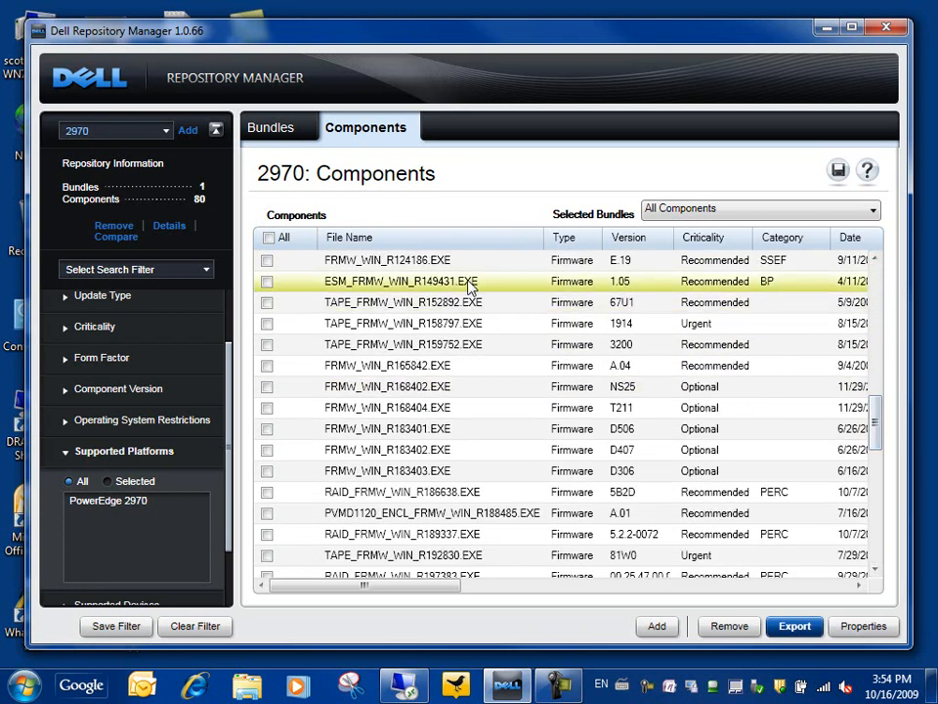
{"action": "mouse_move", "coordinate": [464, 286]}
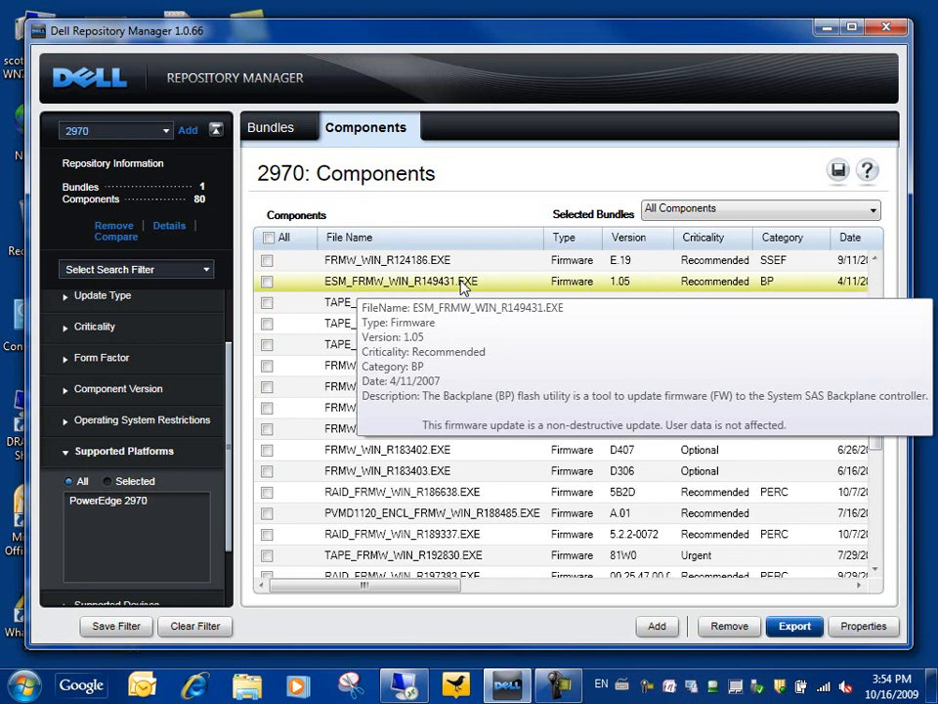
{"action": "left_click", "coordinate": [268, 283]}
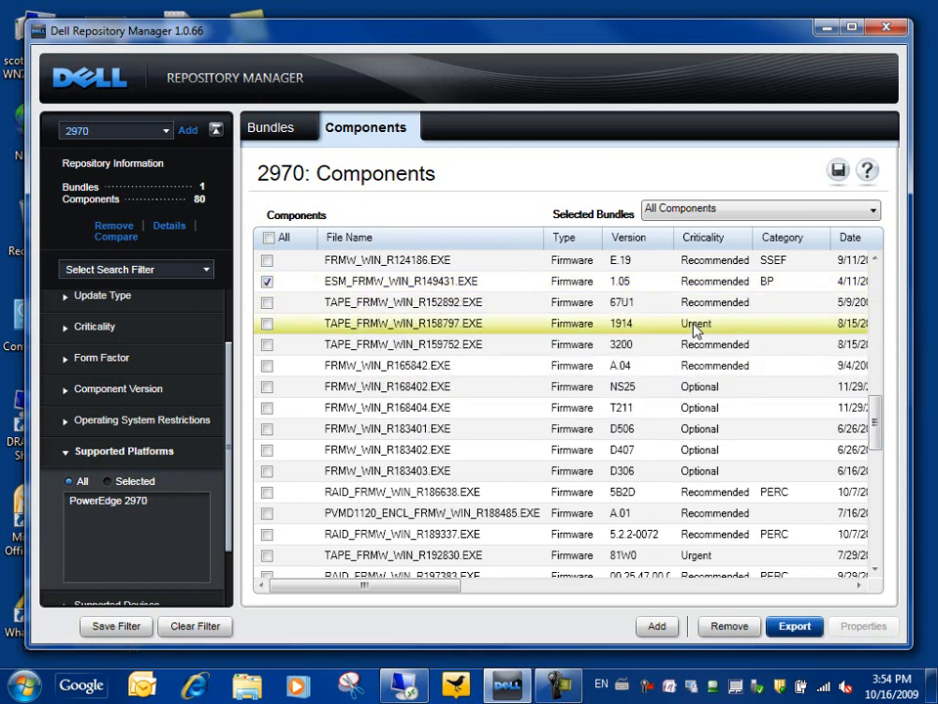
{"action": "scroll", "coordinate": [884, 411], "scroll_direction": "down", "scroll_amount": 10}
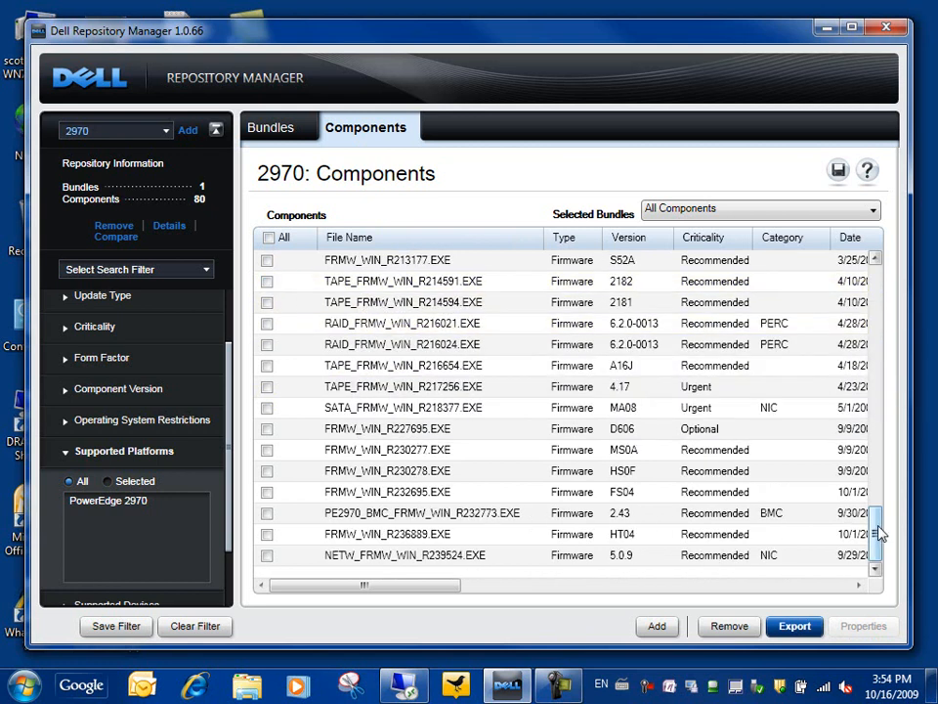
{"action": "left_click", "coordinate": [795, 626]}
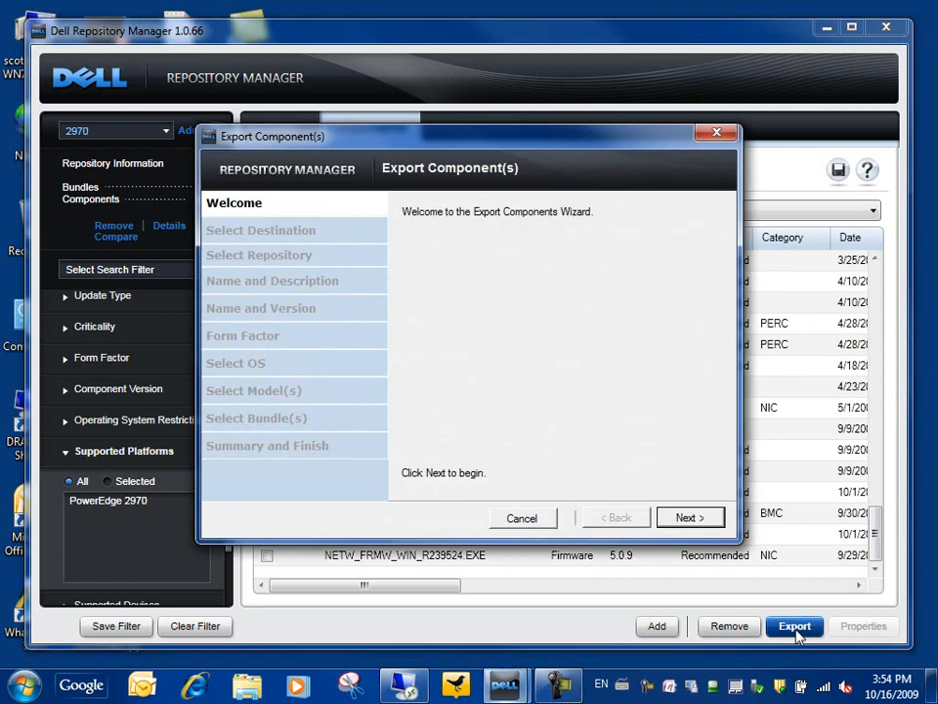
Export both components as a new bundle named '2970 BIOS and backplane'.
{"action": "left_click", "coordinate": [696, 521]}
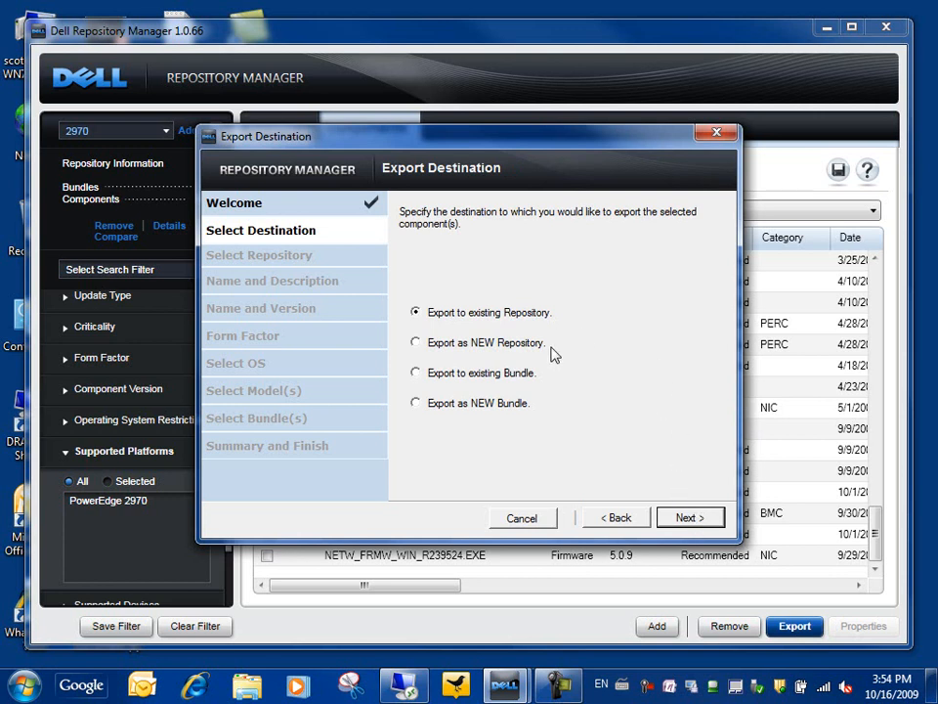
{"action": "left_click", "coordinate": [416, 403]}
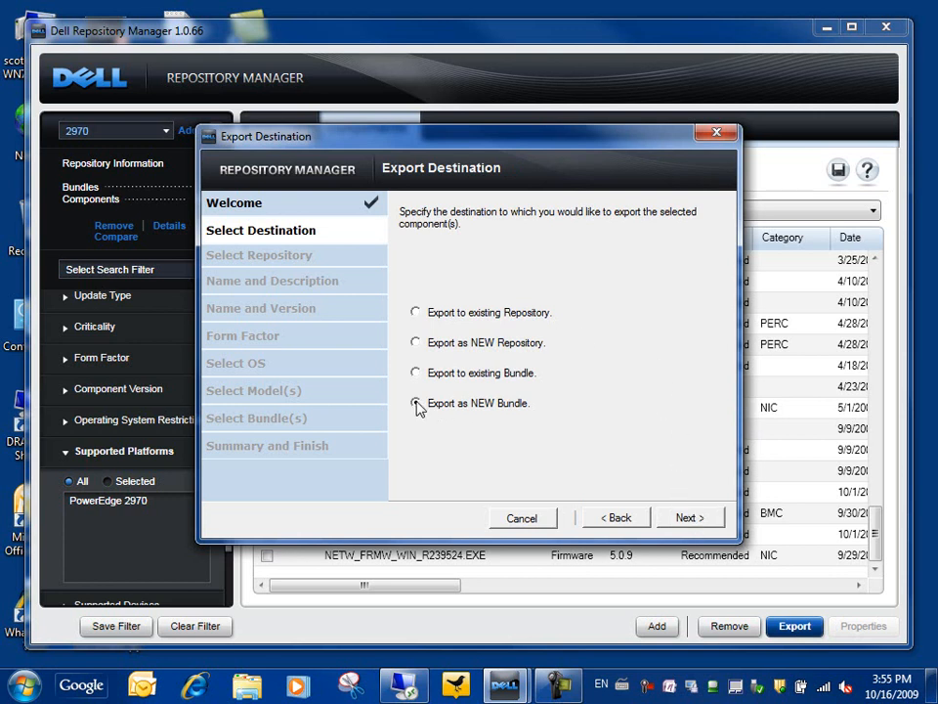
{"action": "left_click", "coordinate": [691, 520]}
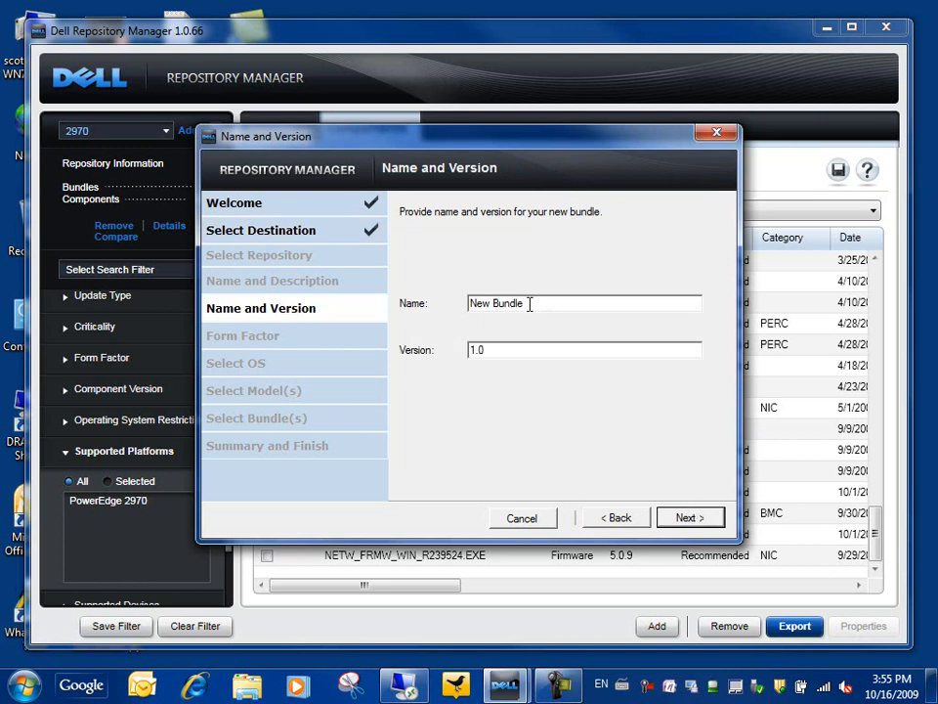
{"action": "left_click_drag", "start_coordinate": [529, 304], "coordinate": [397, 300]}
{"action": "type", "text": "29"}
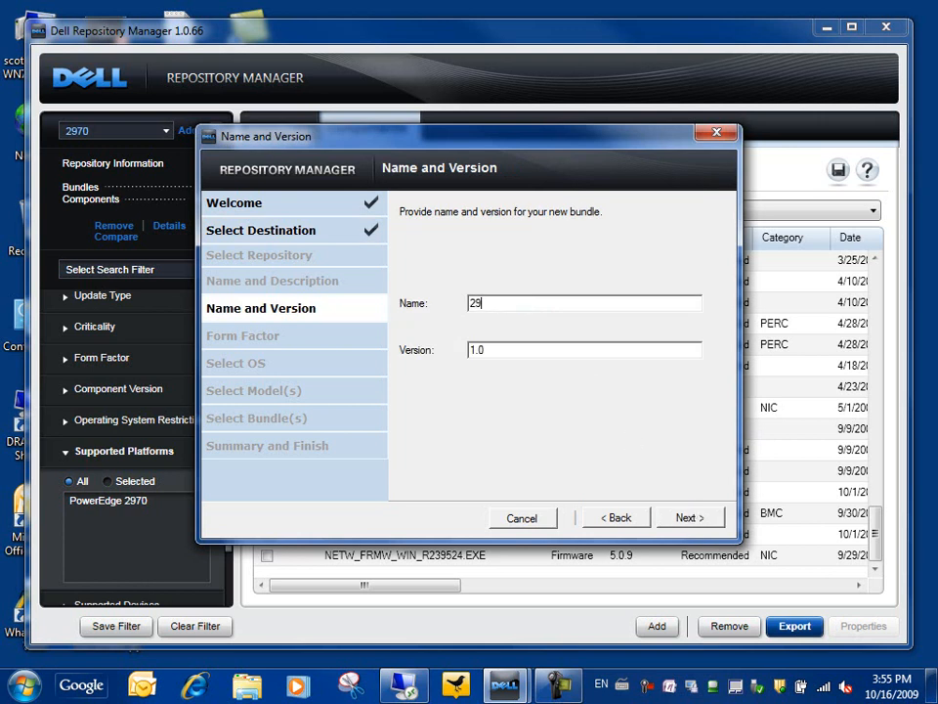
{"action": "type", "text": "70 BIOS and backplane"}
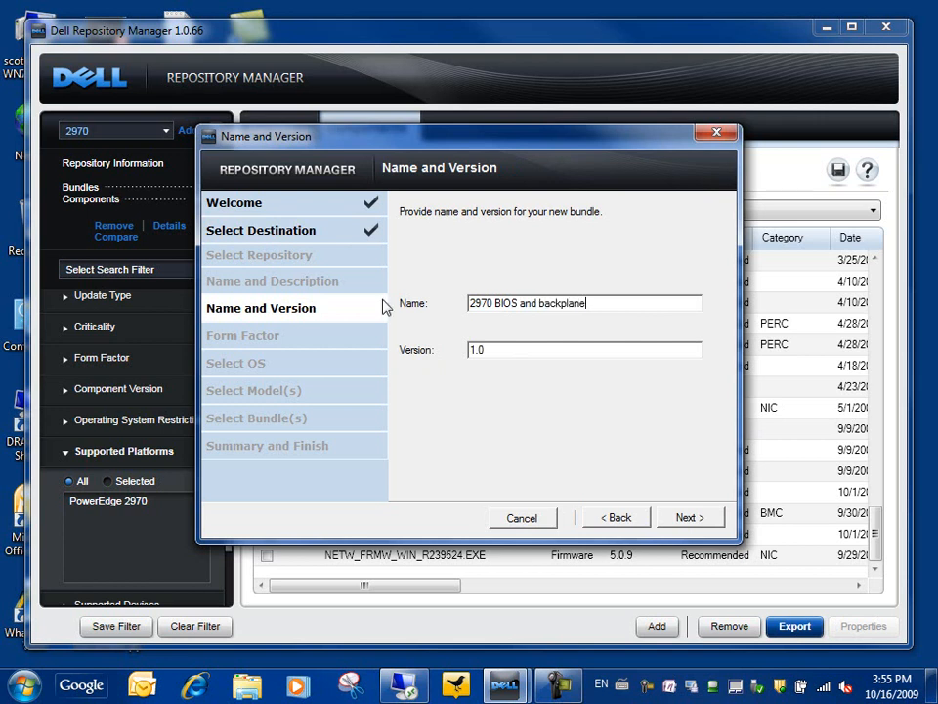
{"action": "left_click", "coordinate": [693, 516]}
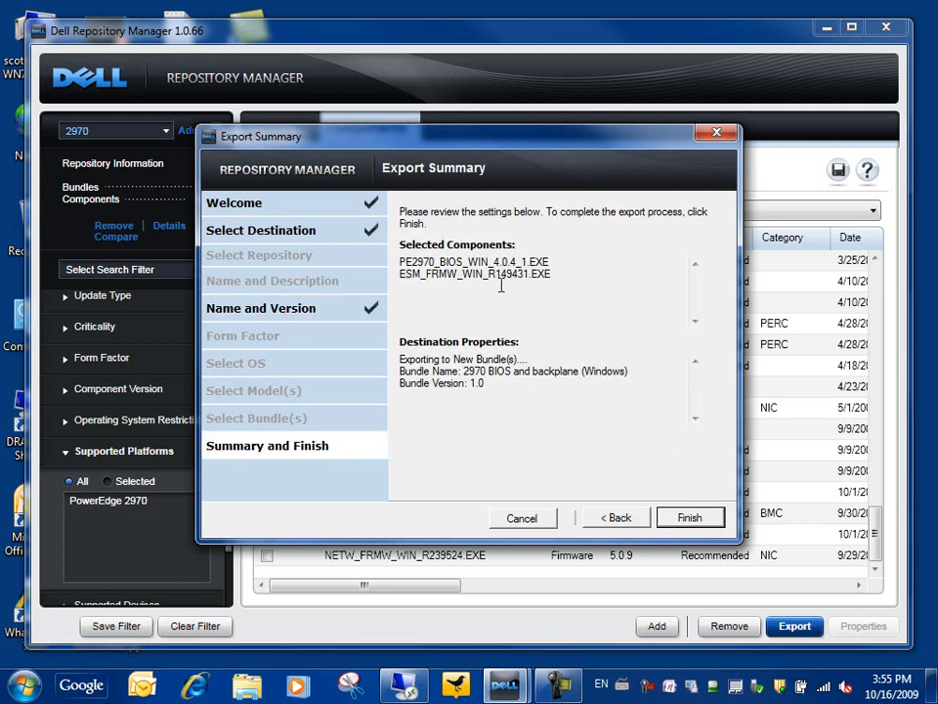
{"action": "left_click", "coordinate": [689, 518]}
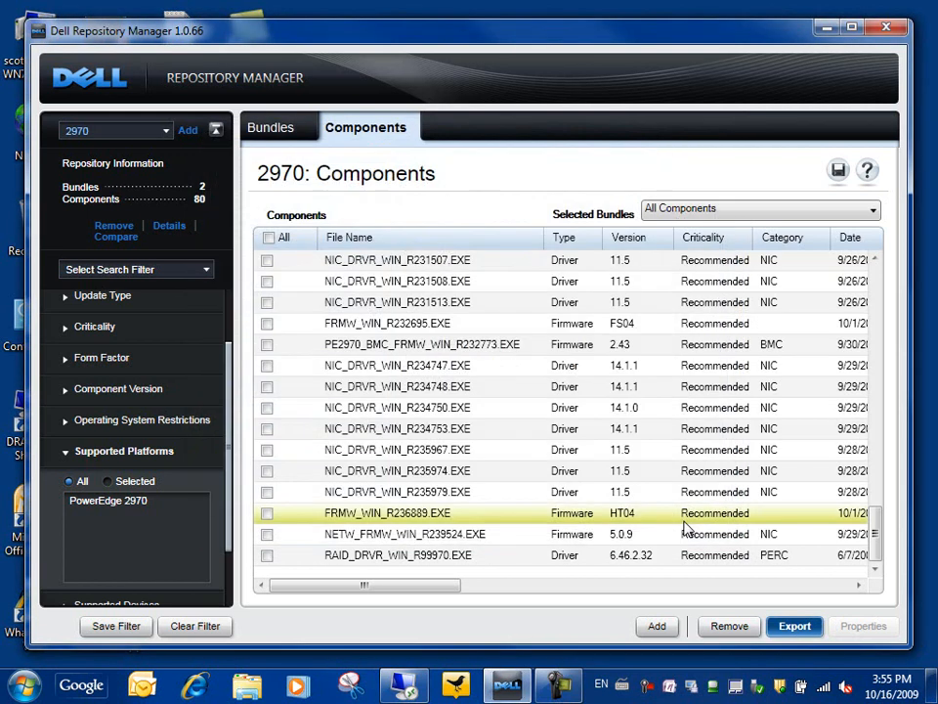
In the bundle list, tick '2970 BIOS and backplane (Windows)' and start its export.
{"action": "left_click", "coordinate": [869, 212]}
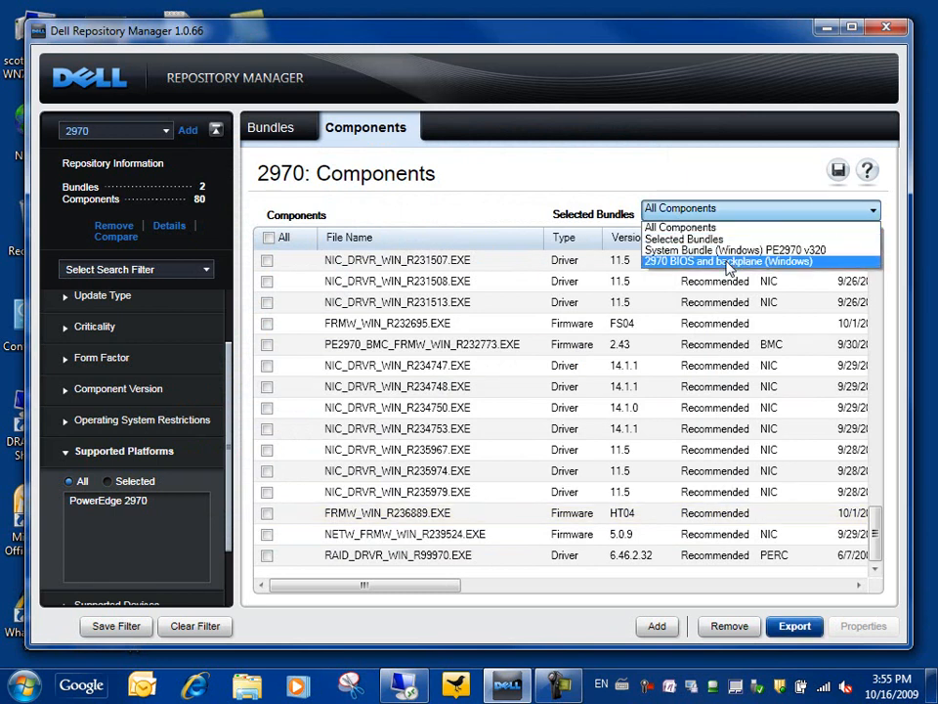
{"action": "left_click", "coordinate": [289, 132]}
{"action": "left_click", "coordinate": [286, 136]}
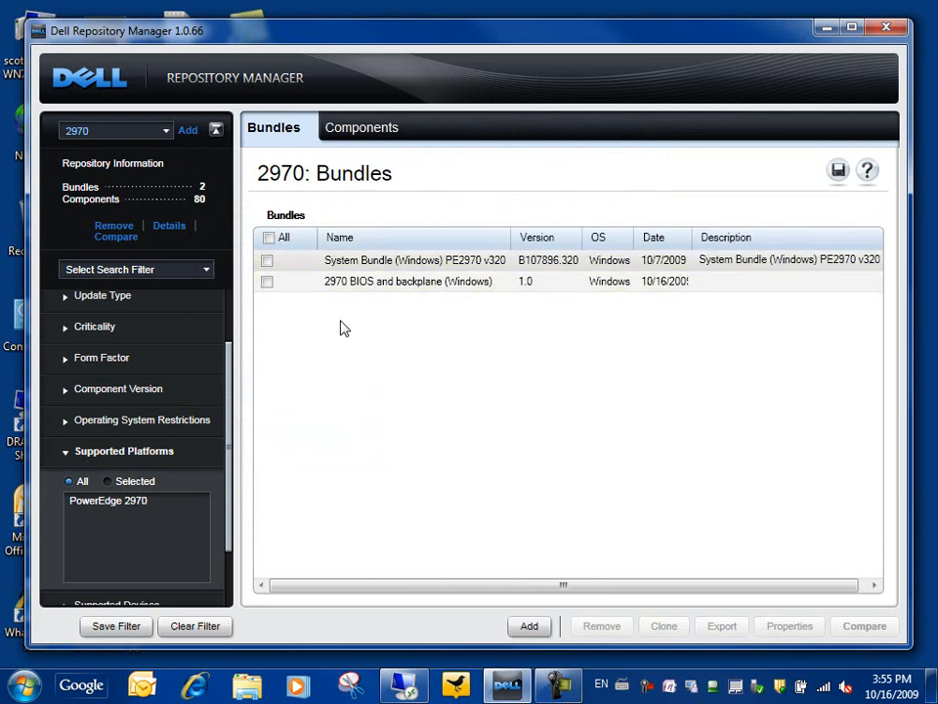
{"action": "left_click", "coordinate": [268, 281]}
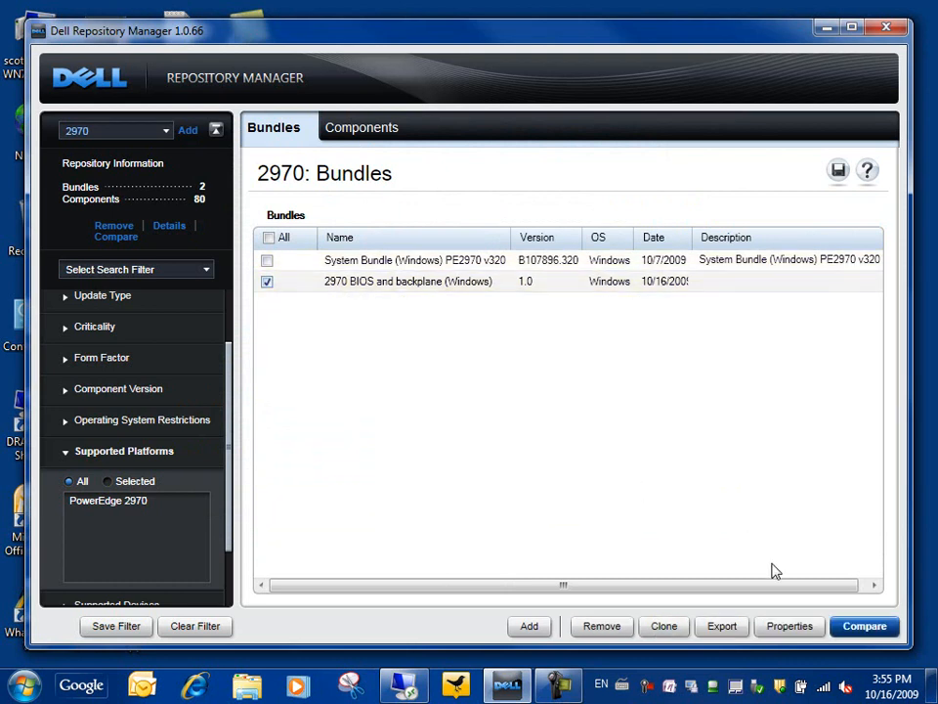
{"action": "left_click", "coordinate": [724, 629]}
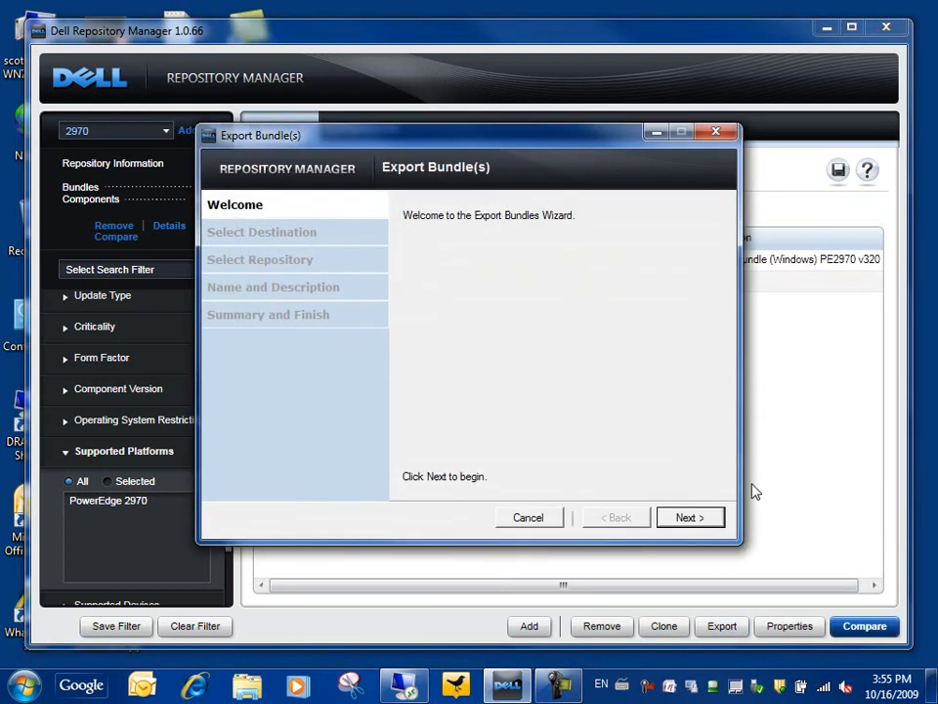
Choose 'Export to light weight deployment scripts' as the export destination.
{"action": "left_click", "coordinate": [696, 518]}
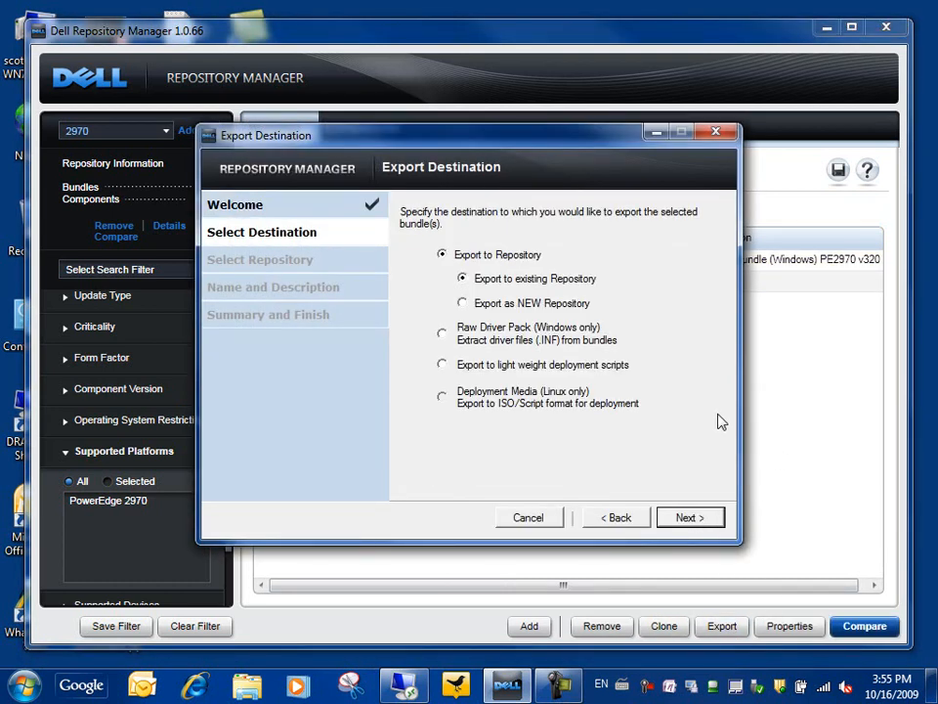
{"action": "left_click", "coordinate": [443, 365]}
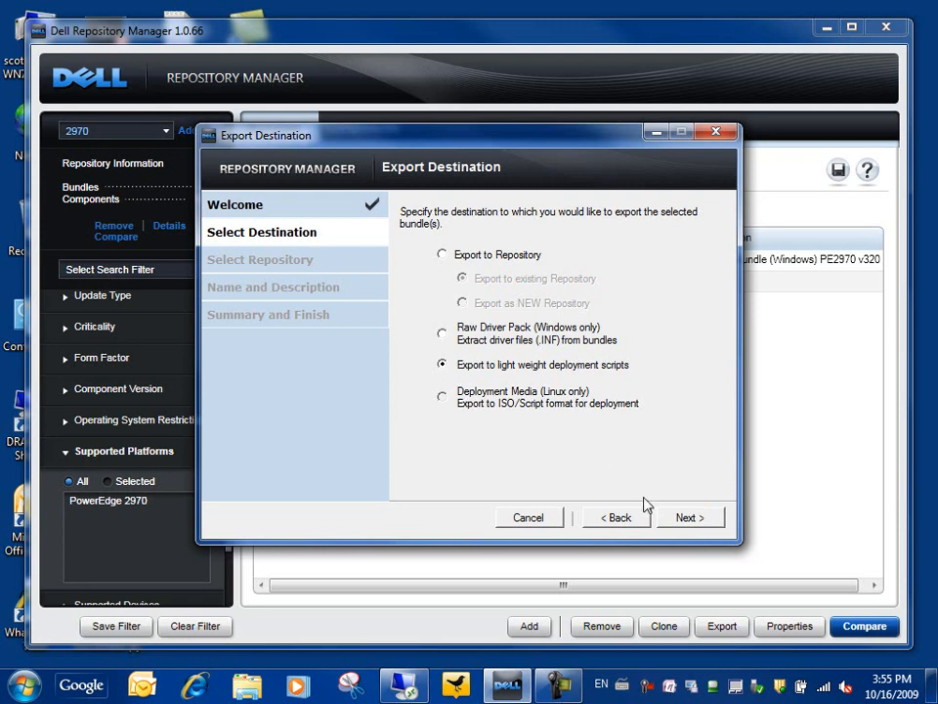
{"action": "left_click", "coordinate": [689, 524]}
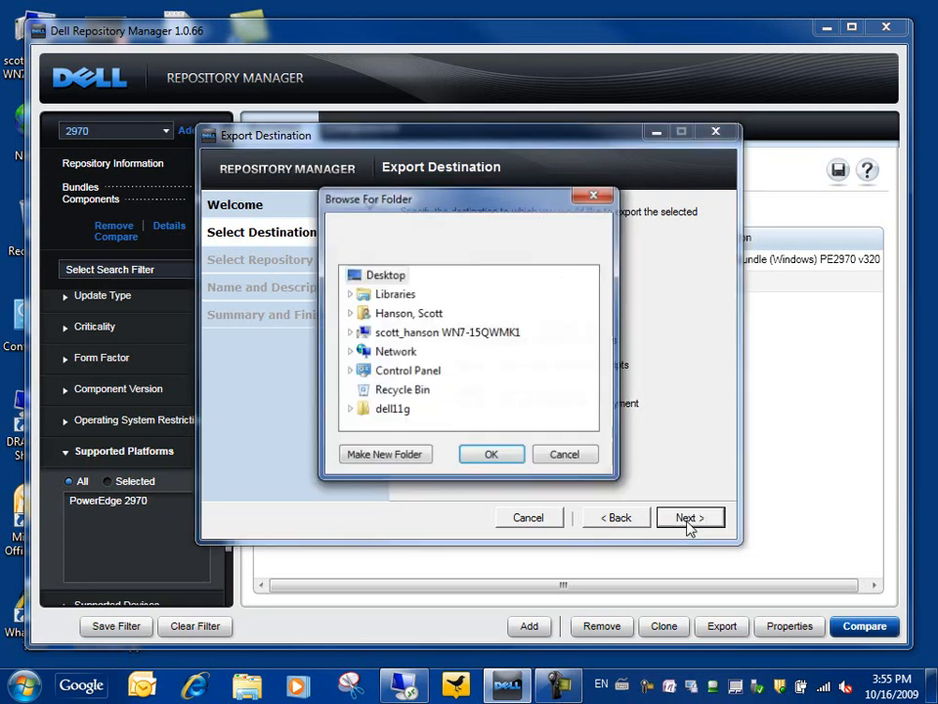
Browse the folder picker to storage (Z:) > downloads > Demos.
{"action": "left_click", "coordinate": [350, 333]}
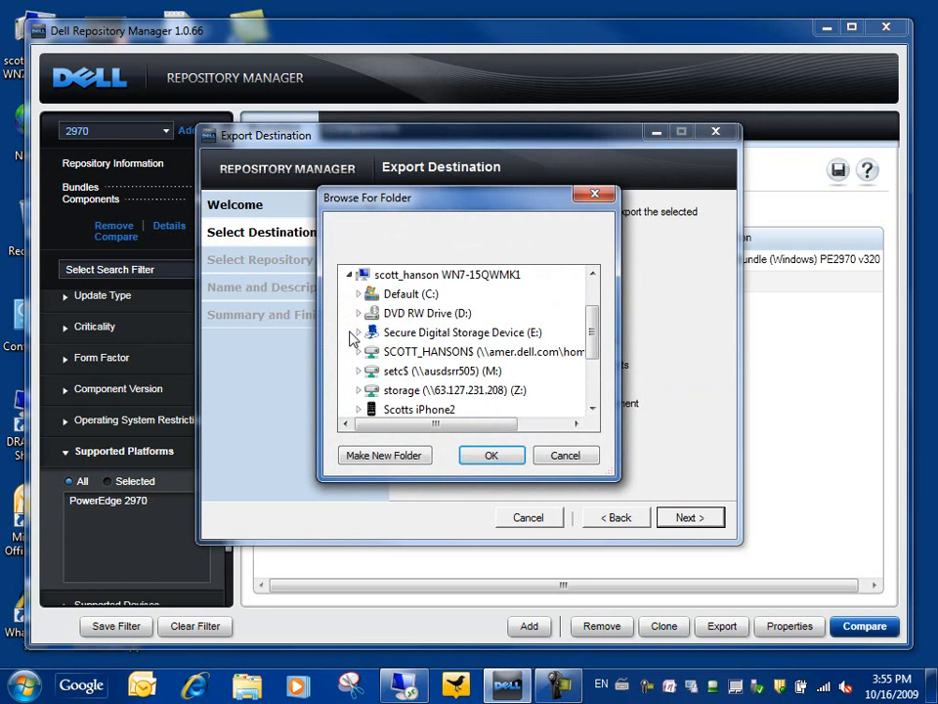
{"action": "left_click", "coordinate": [359, 391]}
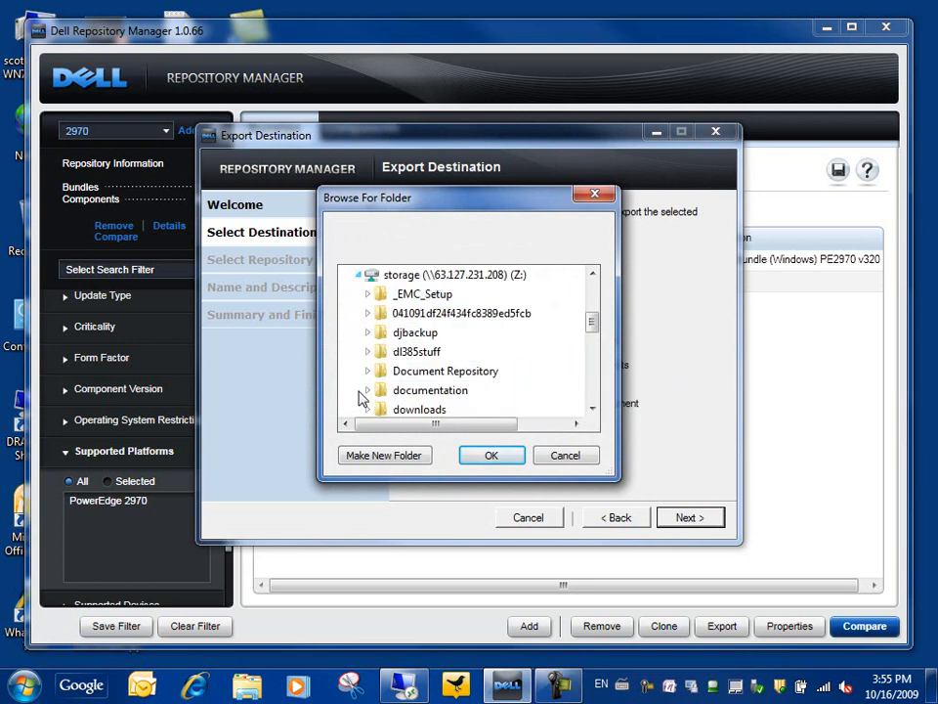
{"action": "left_click", "coordinate": [395, 411]}
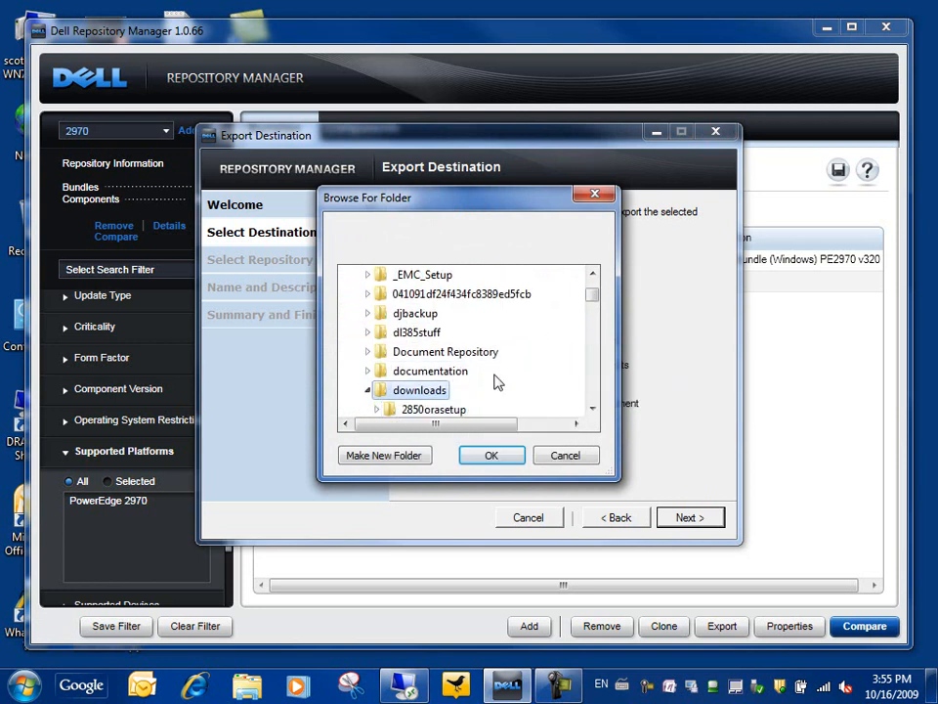
{"action": "scroll", "coordinate": [500, 381], "scroll_direction": "down", "scroll_amount": 8}
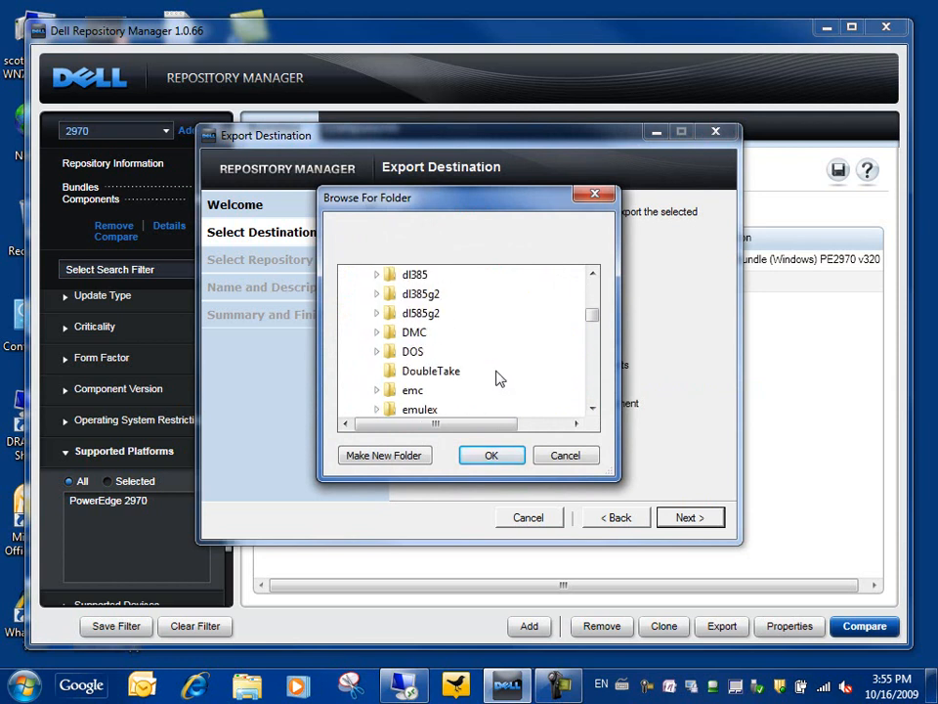
{"action": "scroll", "coordinate": [499, 376], "scroll_direction": "up", "scroll_amount": 2}
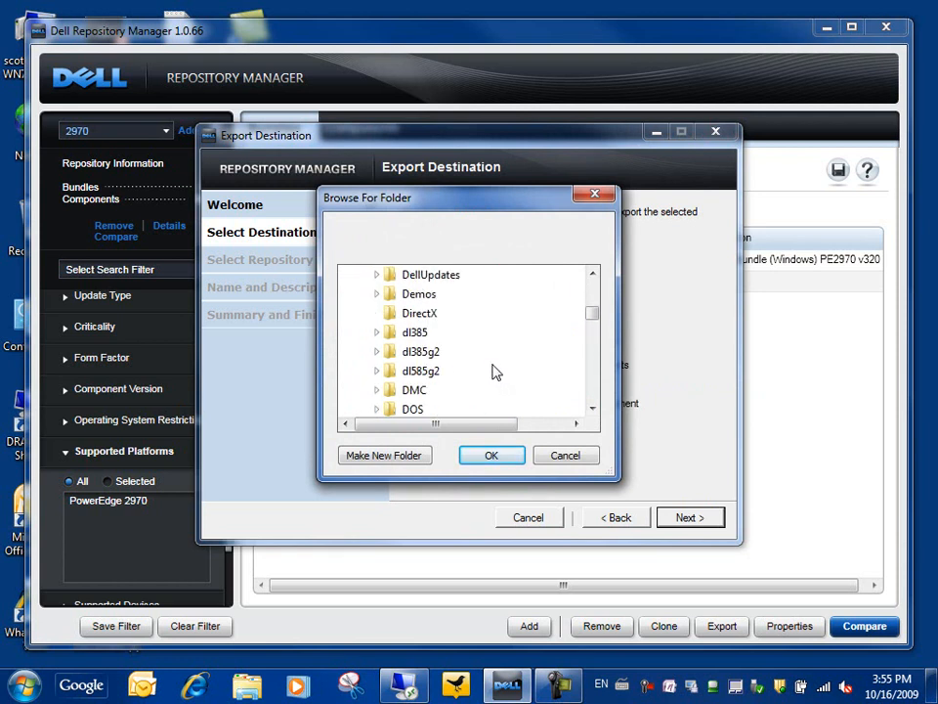
{"action": "left_click", "coordinate": [452, 310]}
{"action": "scroll", "coordinate": [430, 303], "scroll_direction": "up", "scroll_amount": 2}
{"action": "scroll", "coordinate": [523, 371], "scroll_direction": "down", "scroll_amount": 1}
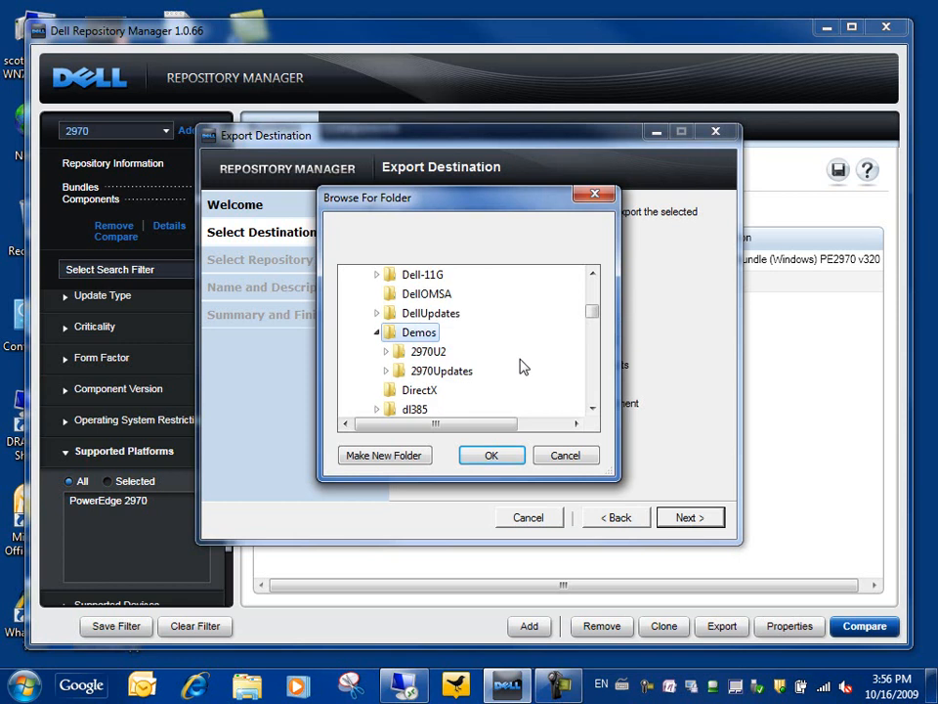
Create a 2970BIOS folder inside Demos and accept it as the export destination.
{"action": "left_click", "coordinate": [401, 459]}
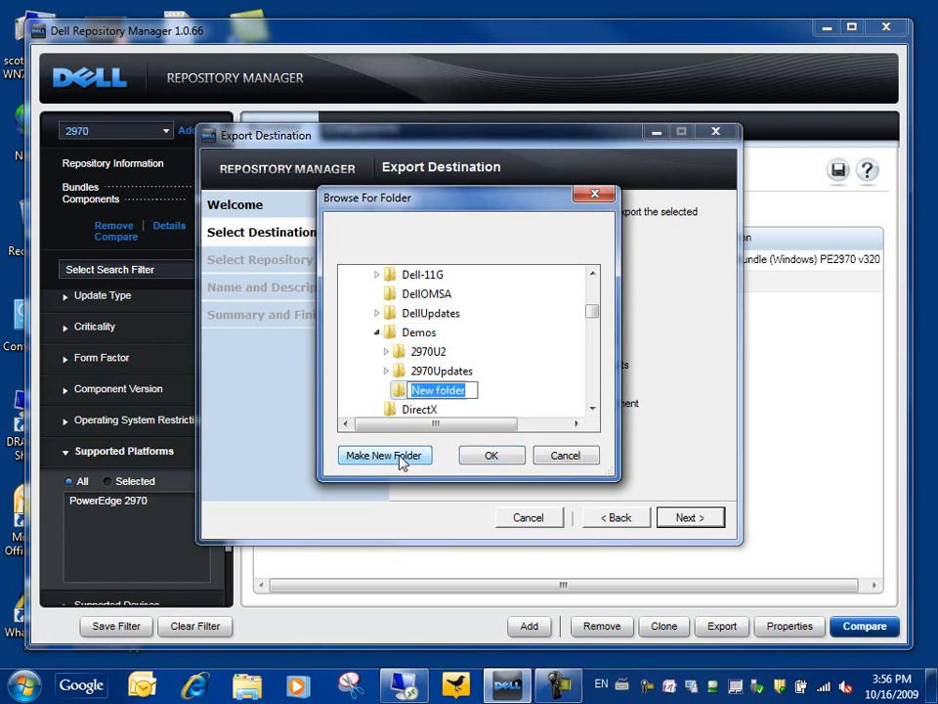
{"action": "type", "text": "2970BIOS"}
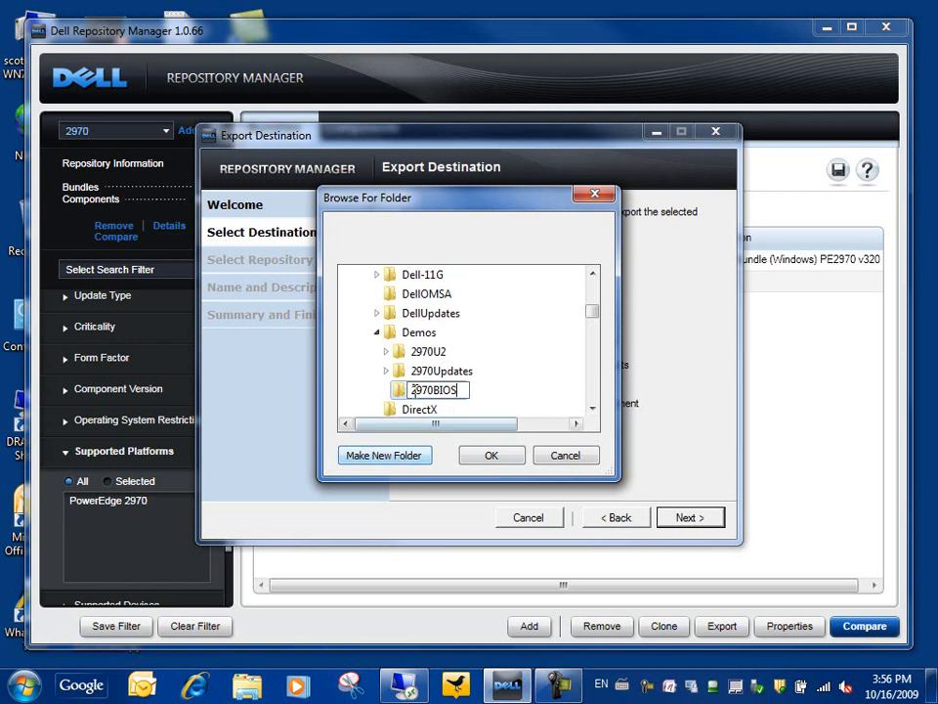
{"action": "key", "text": "Return"}
{"action": "left_click", "coordinate": [488, 452]}
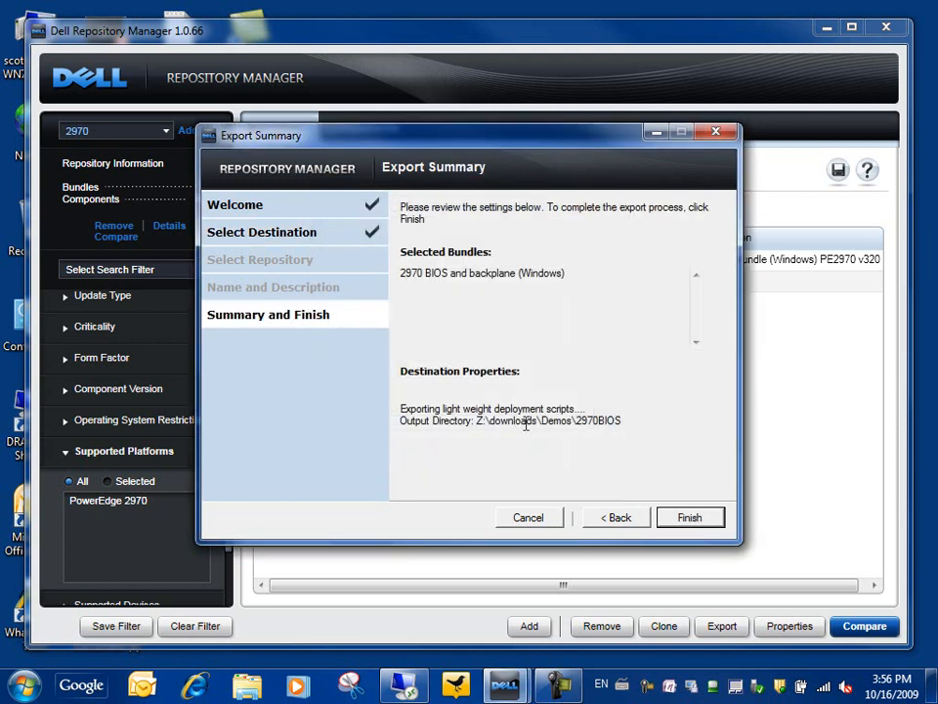
Finish exporting the bundle as deployment scripts and dismiss the Export Successful message.
{"action": "left_click", "coordinate": [690, 519]}
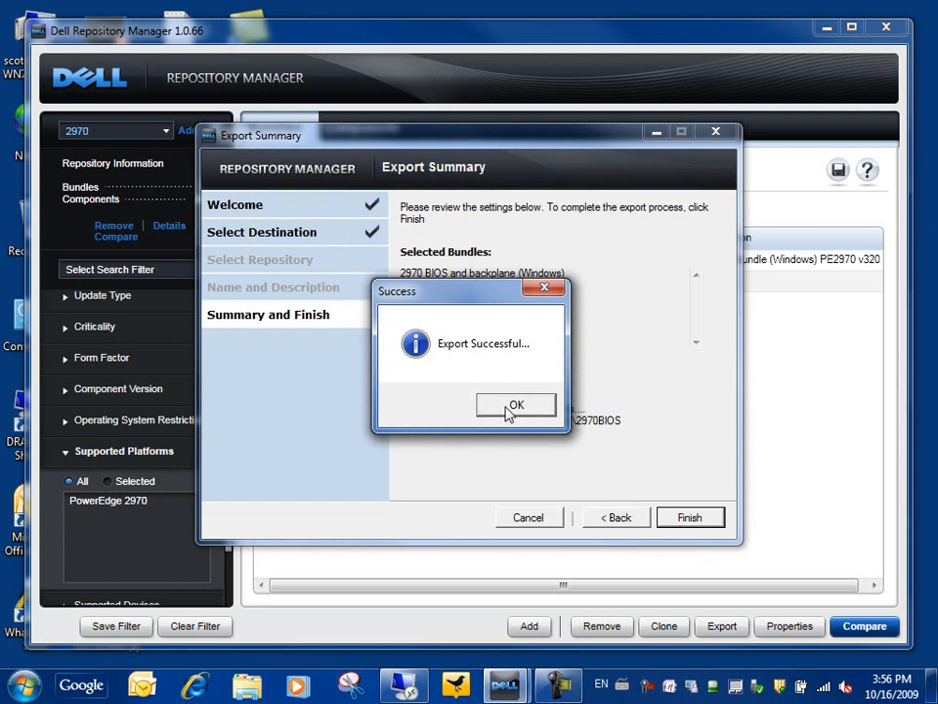
{"action": "left_click", "coordinate": [508, 414]}
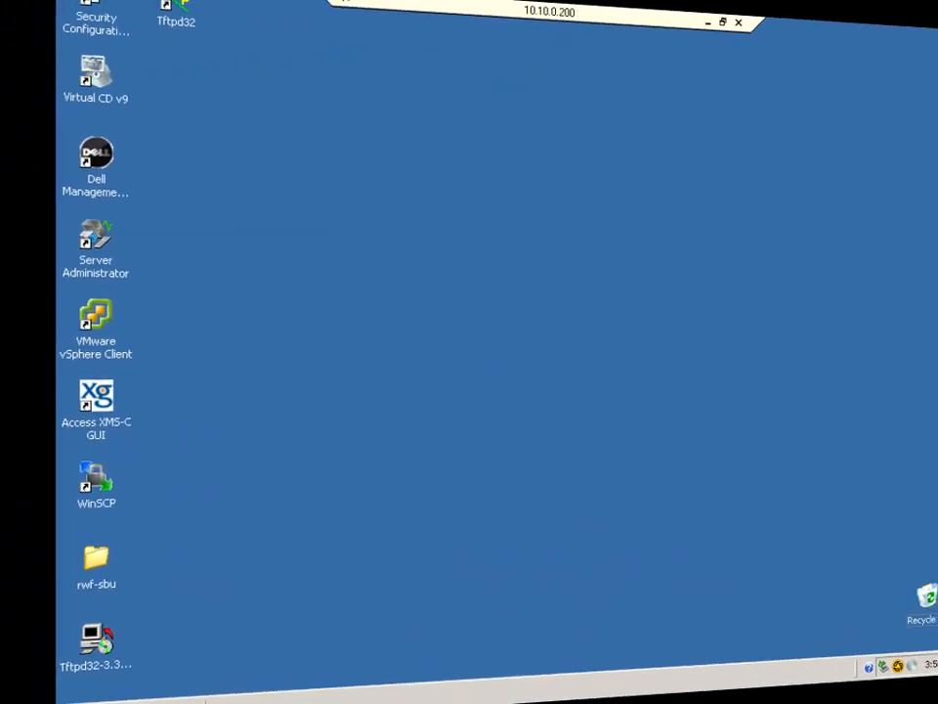
Open Z:\downloads\Demos\2970BIOS\2970 BIOS and backplane (Windows) and bring up apply_components.bat's context menu.
{"action": "left_click", "coordinate": [32, 690]}
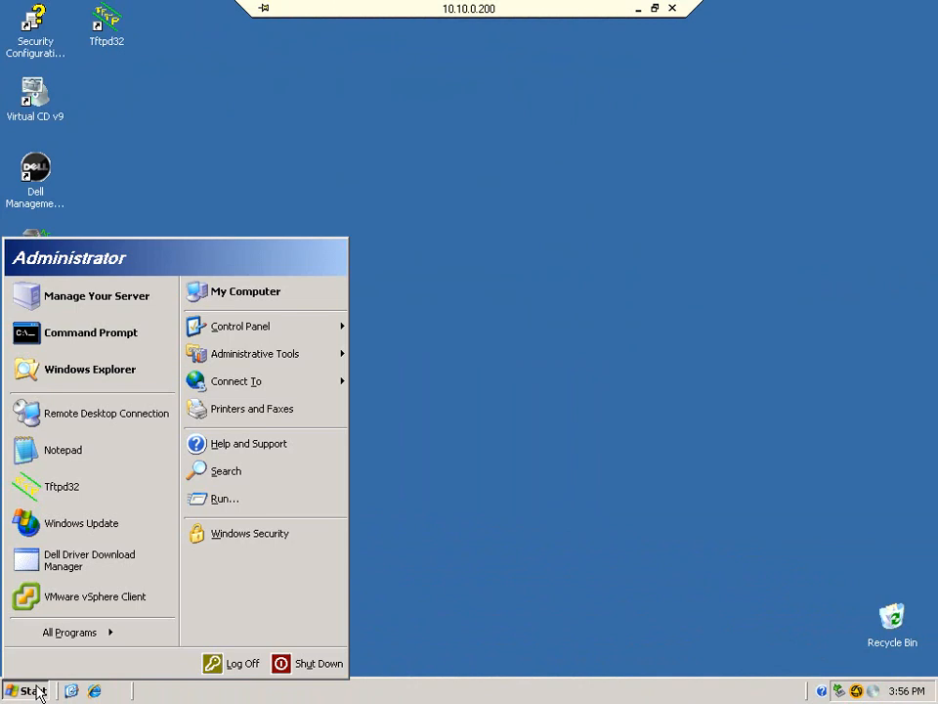
{"action": "left_click", "coordinate": [262, 298]}
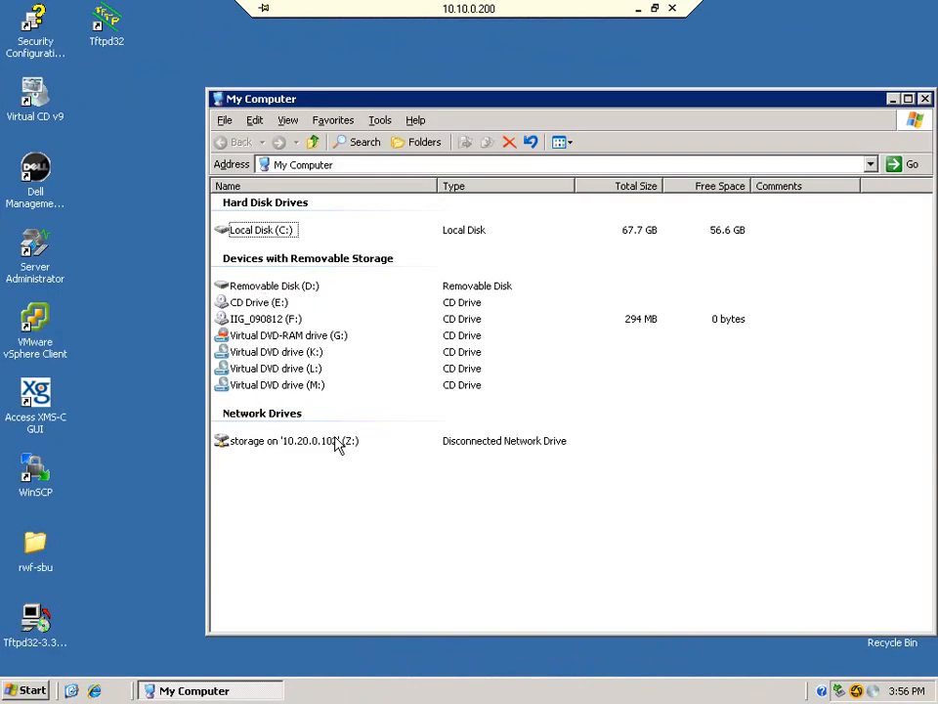
{"action": "double_click", "coordinate": [299, 442]}
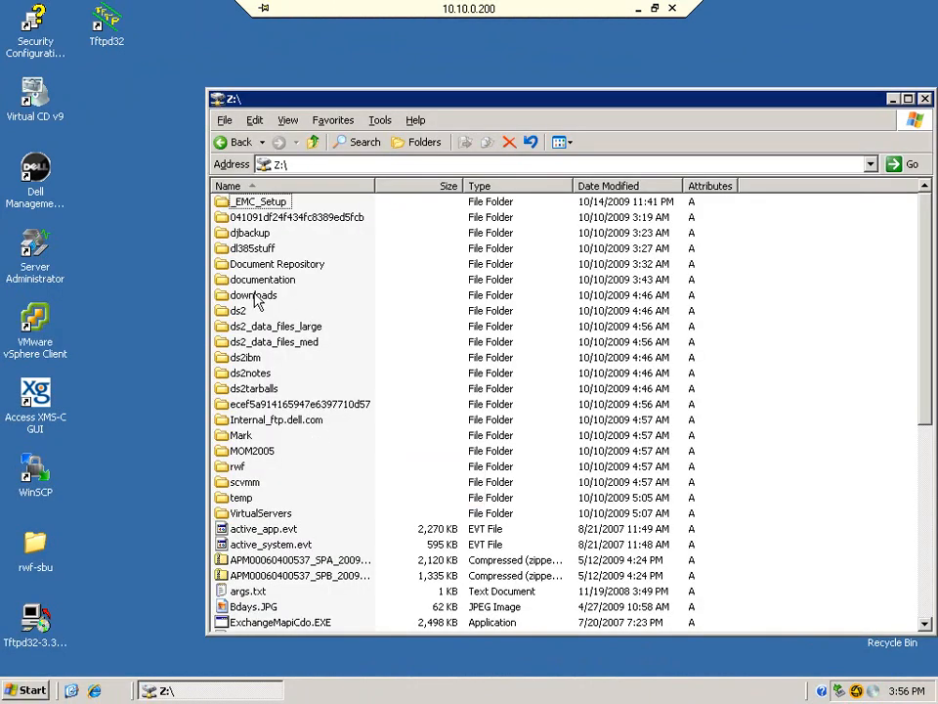
{"action": "double_click", "coordinate": [252, 296]}
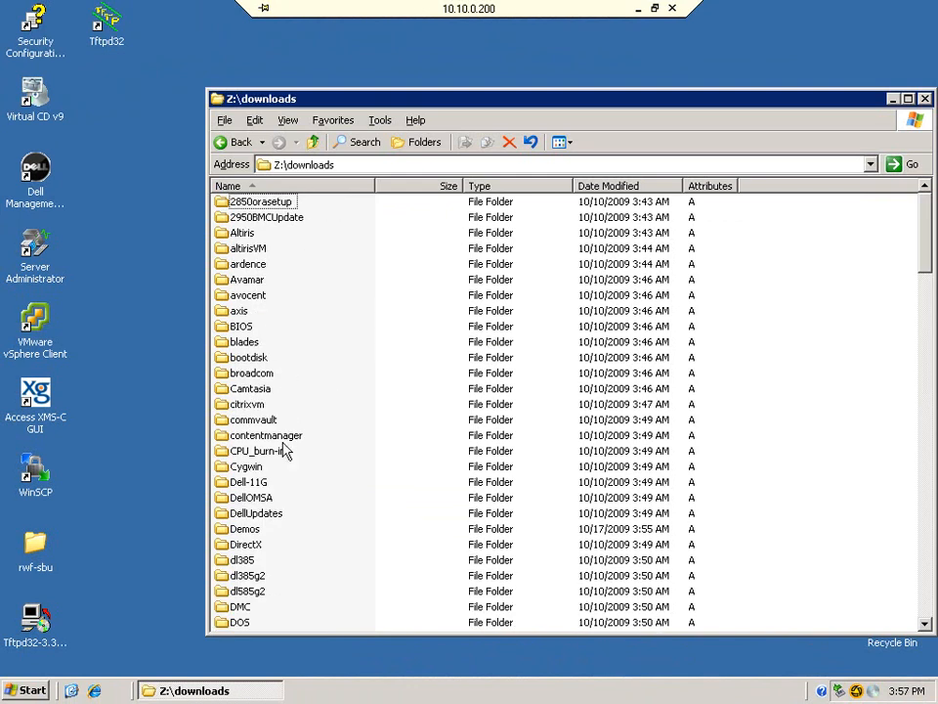
{"action": "double_click", "coordinate": [246, 529]}
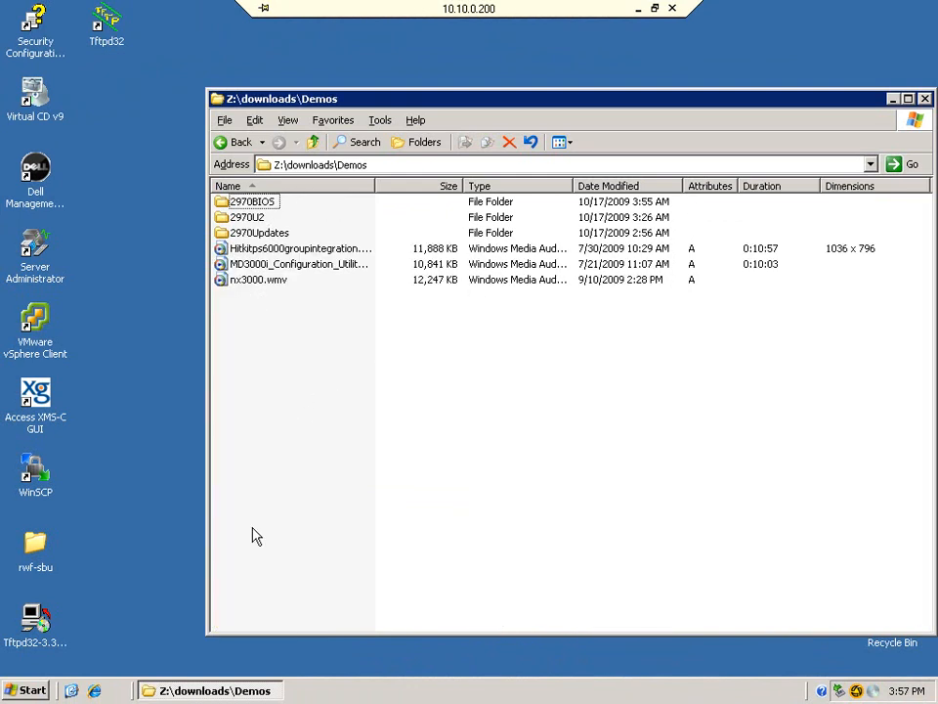
{"action": "left_click", "coordinate": [269, 204]}
{"action": "double_click", "coordinate": [268, 204]}
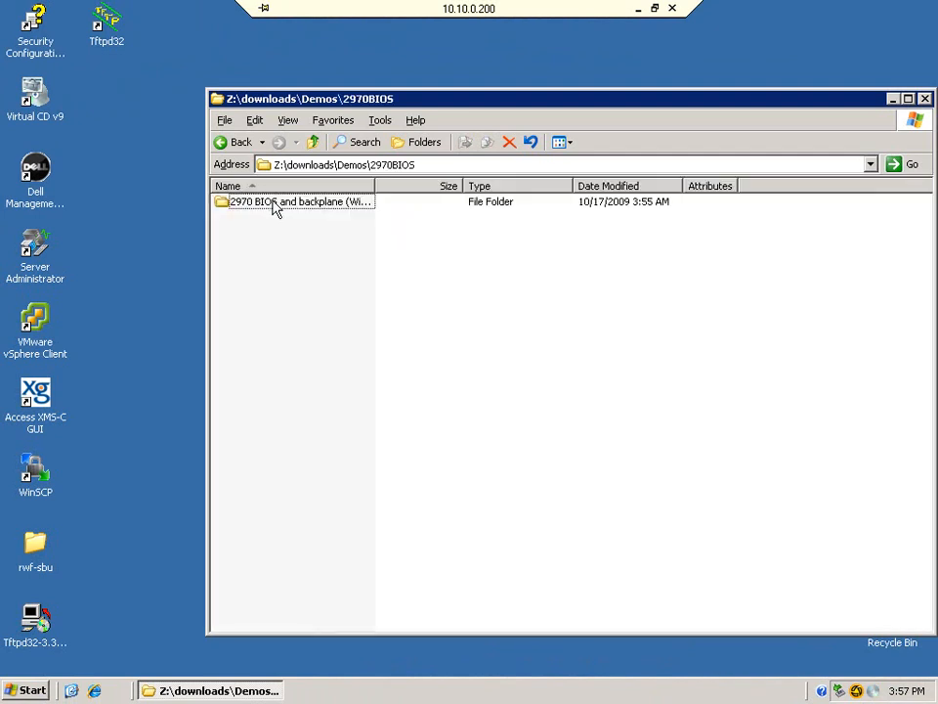
{"action": "double_click", "coordinate": [289, 207]}
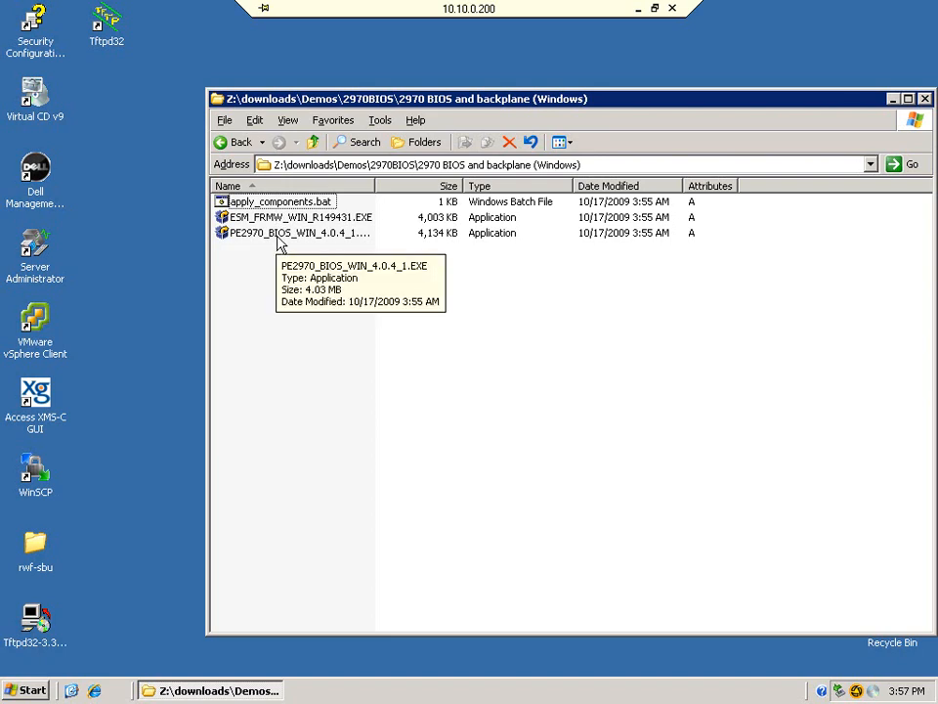
{"action": "right_click", "coordinate": [288, 203]}
Review apply_components.bat in Notepad, close it unchanged, and bring up the Start menu.
{"action": "left_click", "coordinate": [313, 224]}
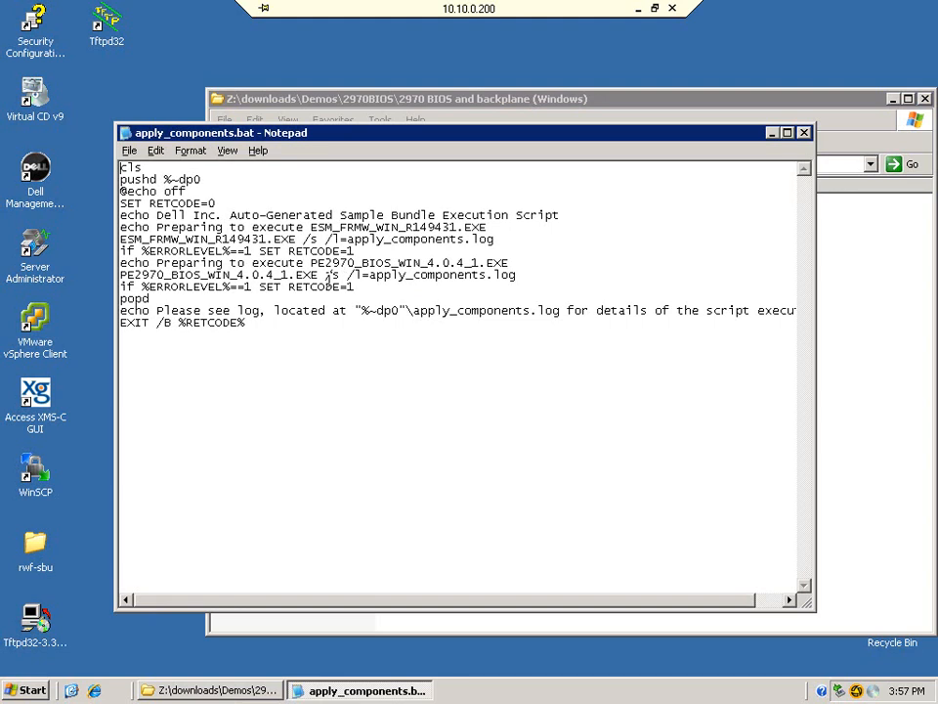
{"action": "left_click", "coordinate": [806, 133]}
{"action": "left_click", "coordinate": [29, 691]}
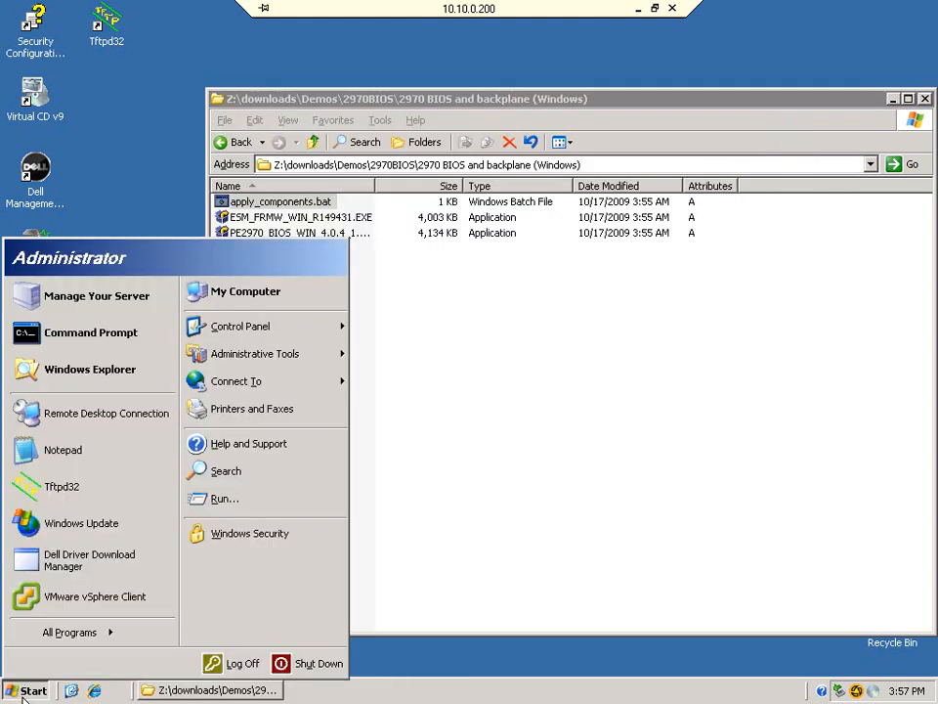
Open a Command Prompt, switch to drive Z: and cd into the downloads path.
{"action": "left_click", "coordinate": [106, 340]}
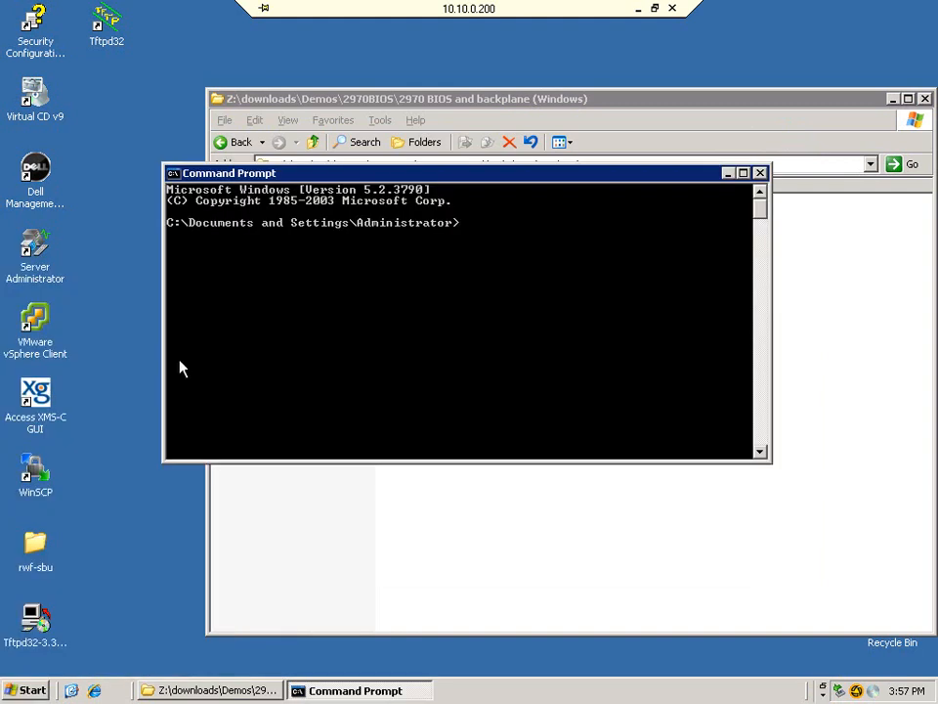
{"action": "type", "text": "z:"}
{"action": "key", "text": "Return"}
{"action": "type", "text": "cd downloads"}
{"action": "key", "text": "Return"}
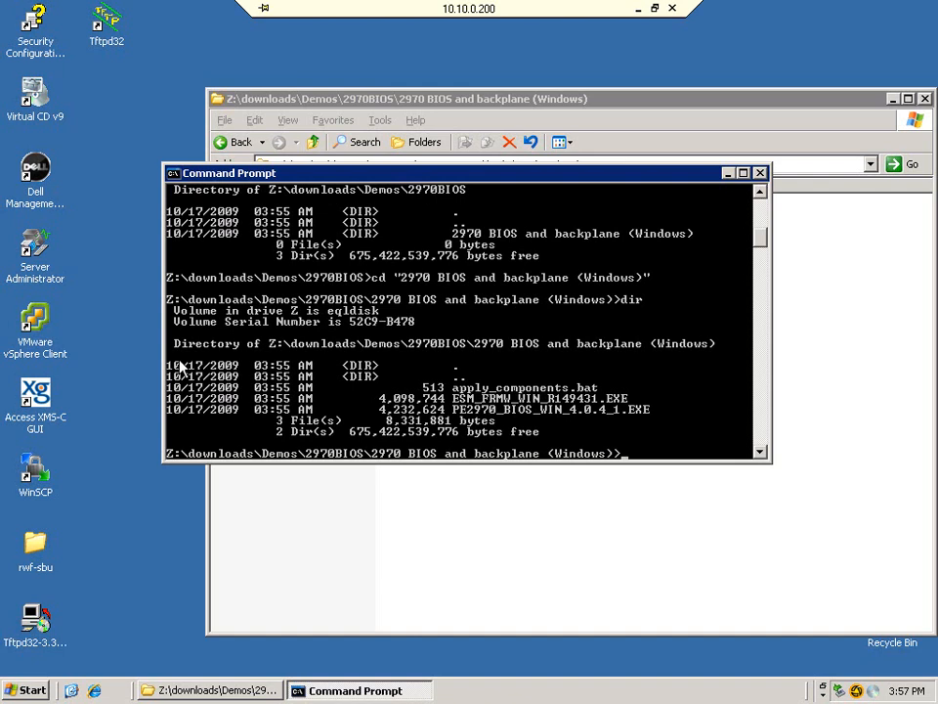
Run apply_components.bat, then list the bundle folder's files with dir.
{"action": "type", "text": "app"}
{"action": "key", "text": "Tab"}
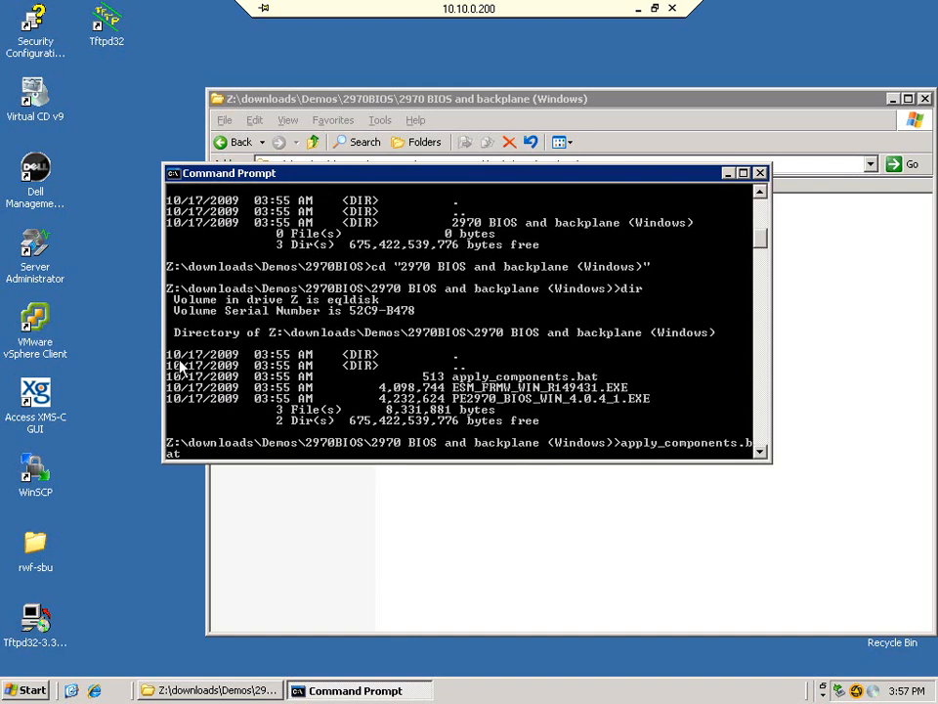
{"action": "key", "text": "Return"}
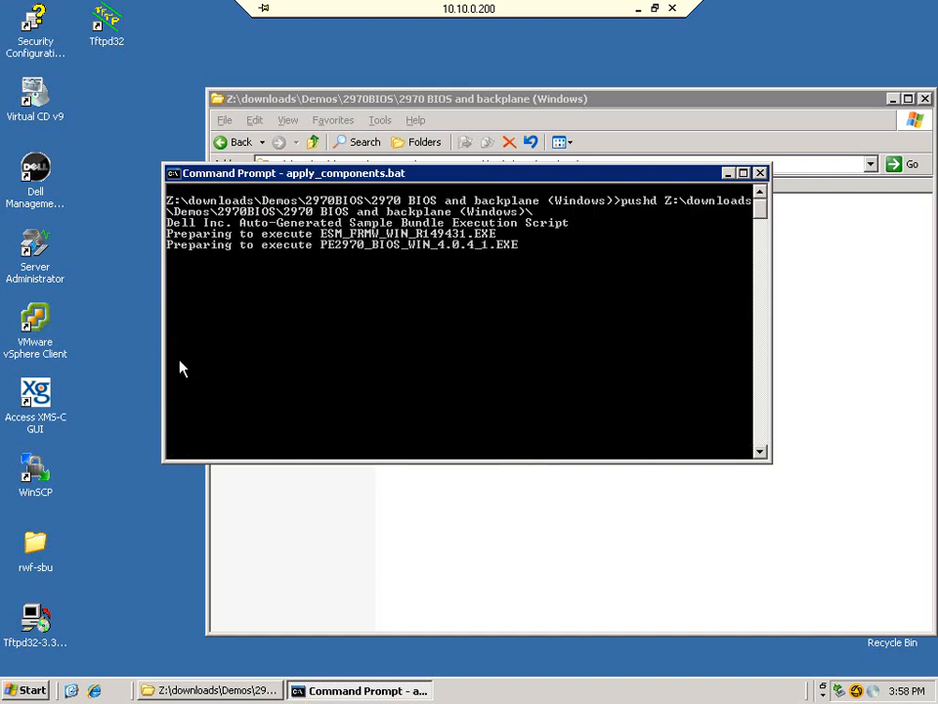
{"action": "type", "text": "dir"}
{"action": "key", "text": "Return"}
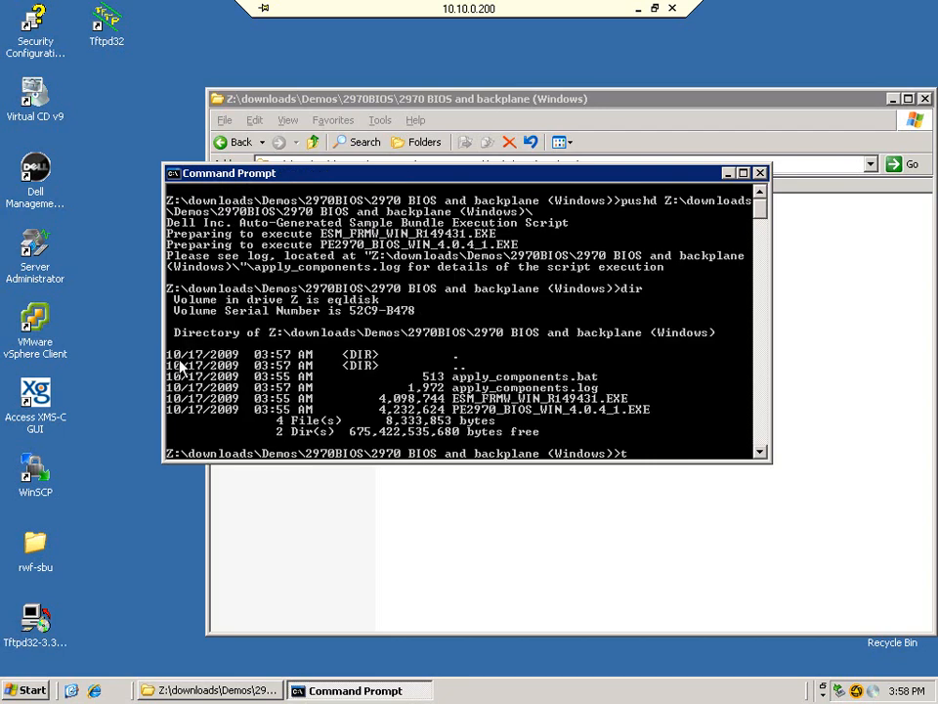
Page through apply_components.log with 'type apply_components.log | more' to read the update results.
{"action": "type", "text": "type a"}
{"action": "key", "text": "Tab"}
{"action": "key", "text": "Tab"}
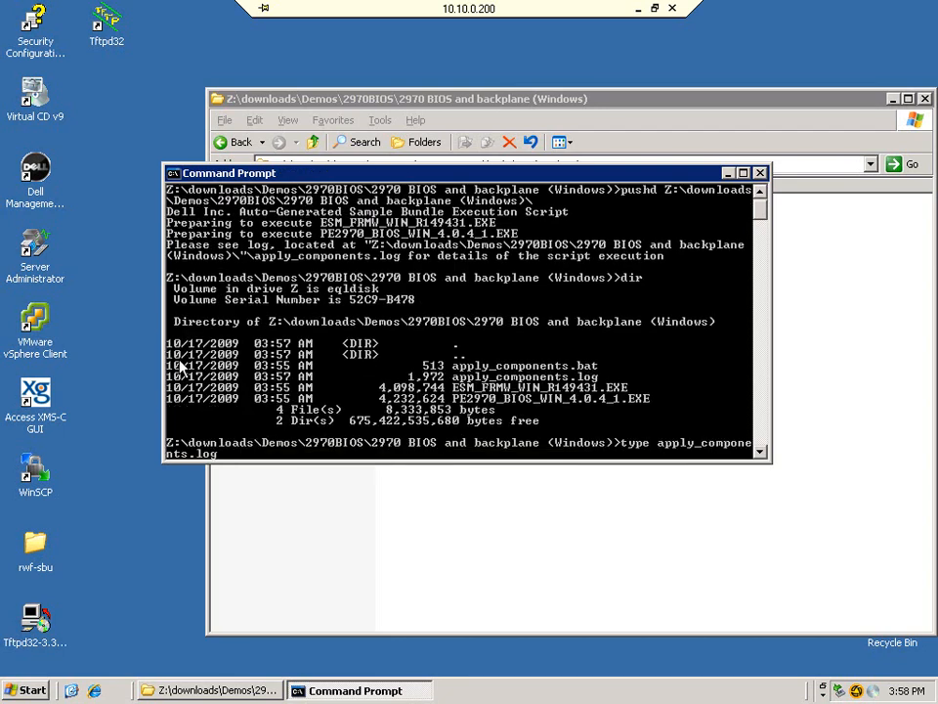
{"action": "type", "text": "| more"}
{"action": "key", "text": "Return"}
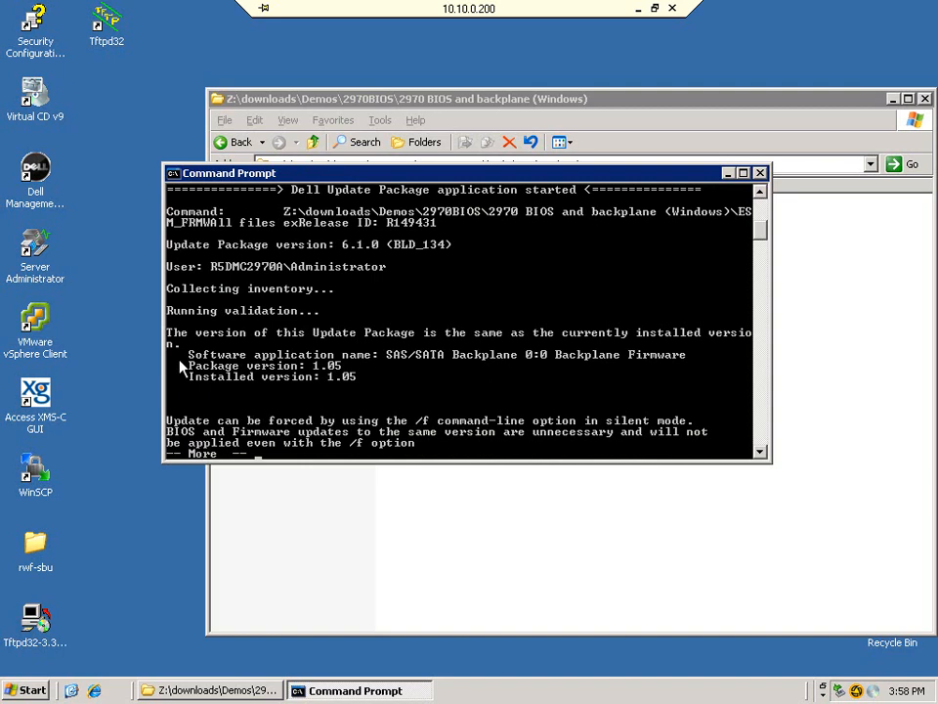
{"action": "key", "text": "space"}
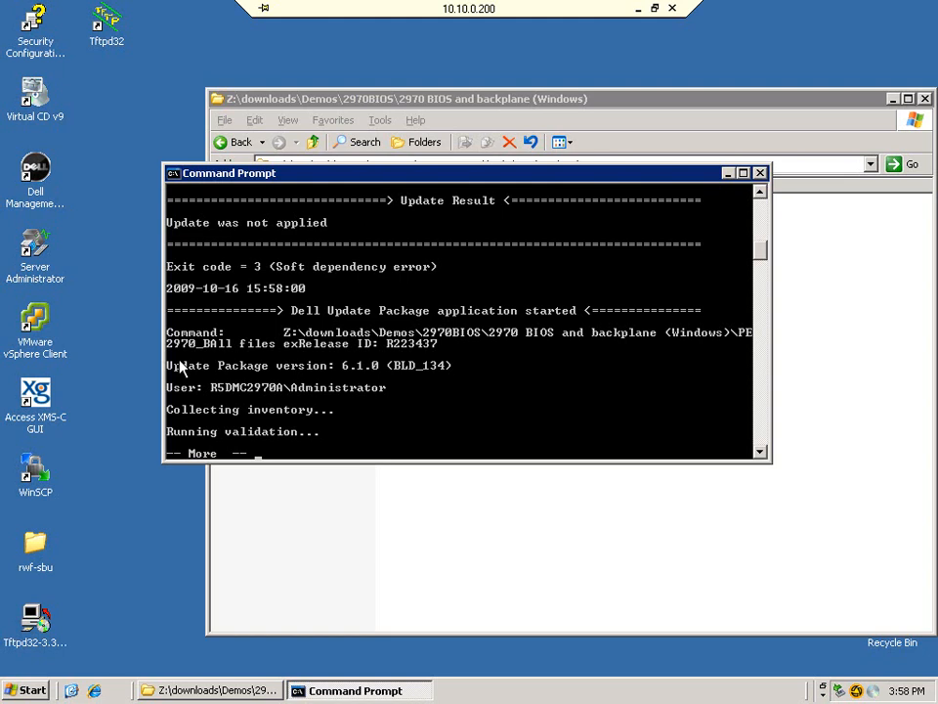
{"action": "key", "text": "space"}
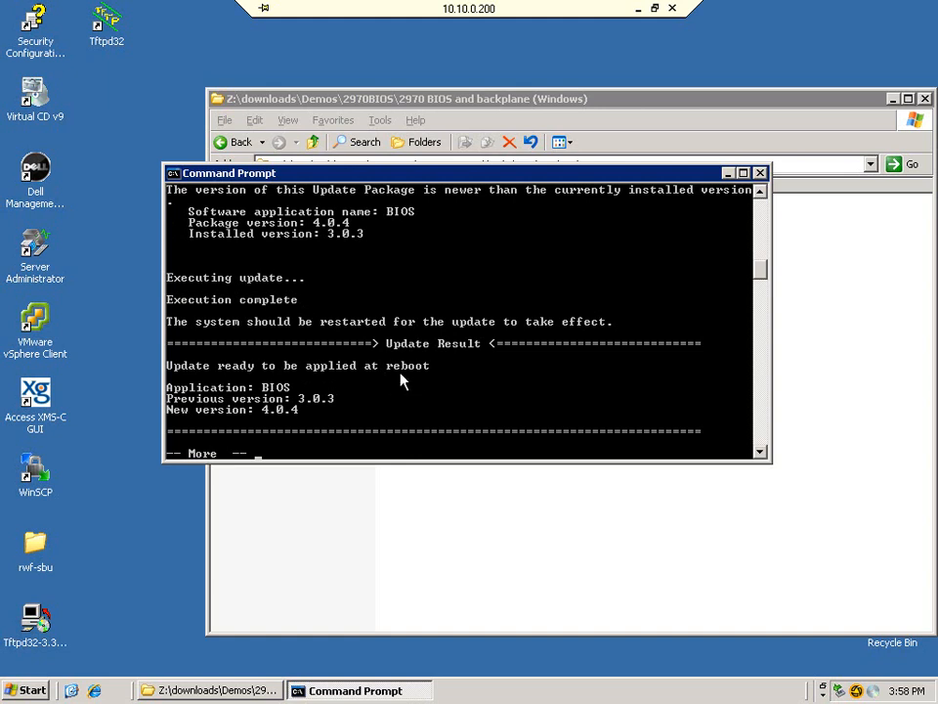
{"action": "key", "text": "space"}
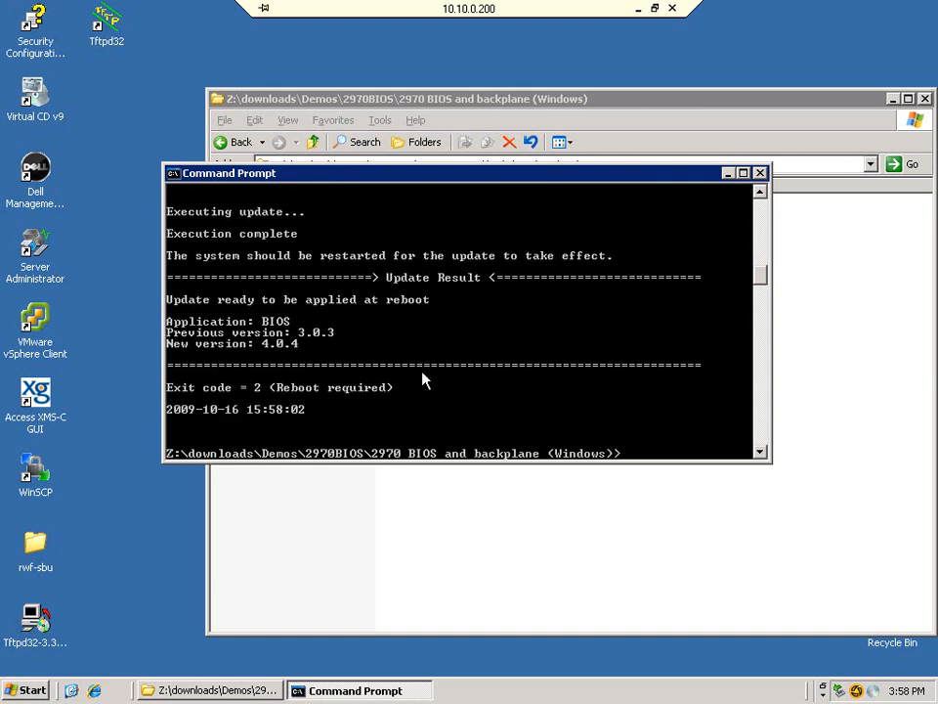